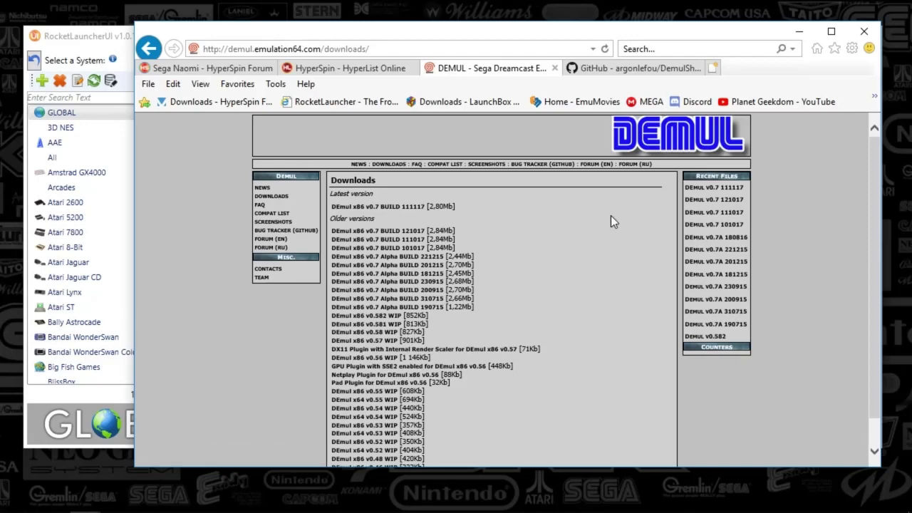
- Switch to Notepad with Demul (v0.7).ahk and highlight the MSystem list of supported systems, specifically the Sega Naomi entry
mouse_move(723, 509)
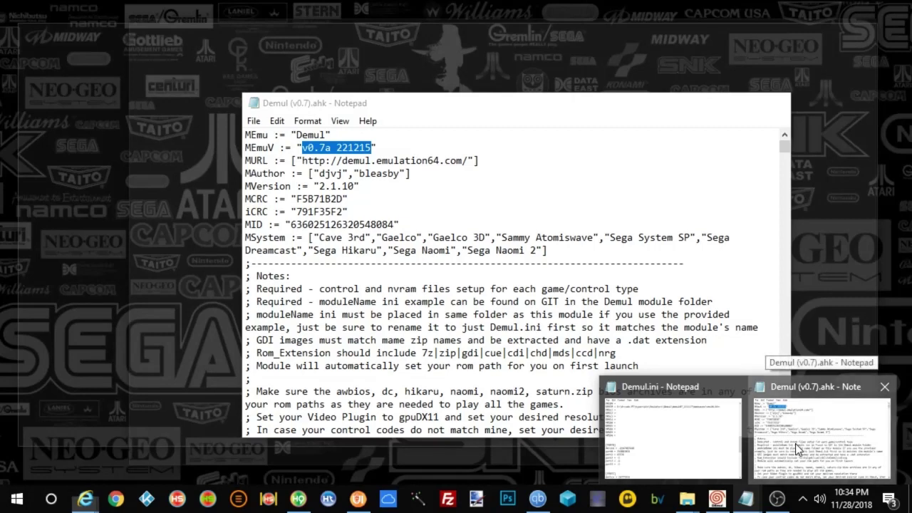
left_click(795, 443)
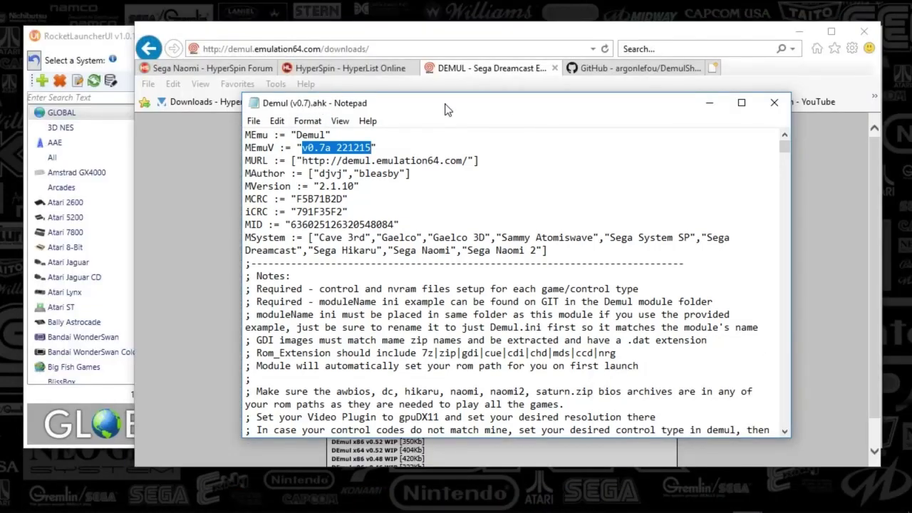
left_click_drag(446, 107, 500, 90)
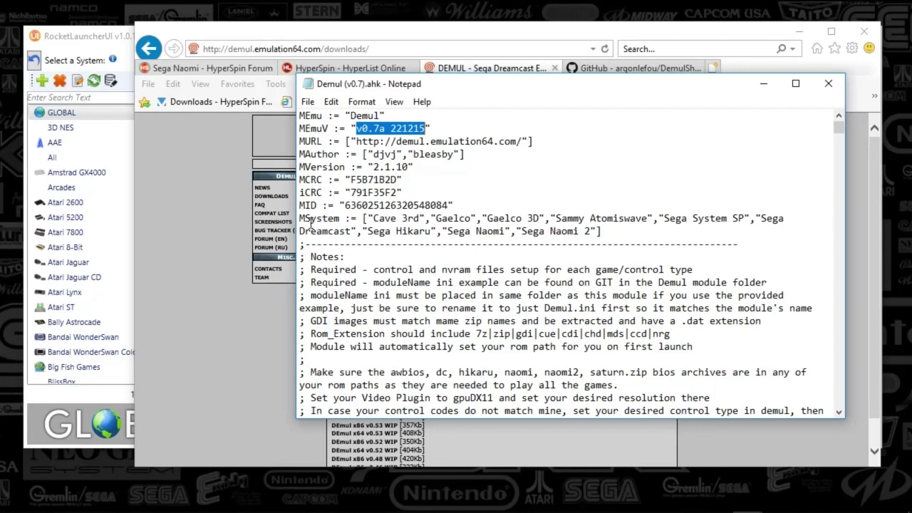
left_click_drag(305, 218, 611, 232)
left_click(449, 250)
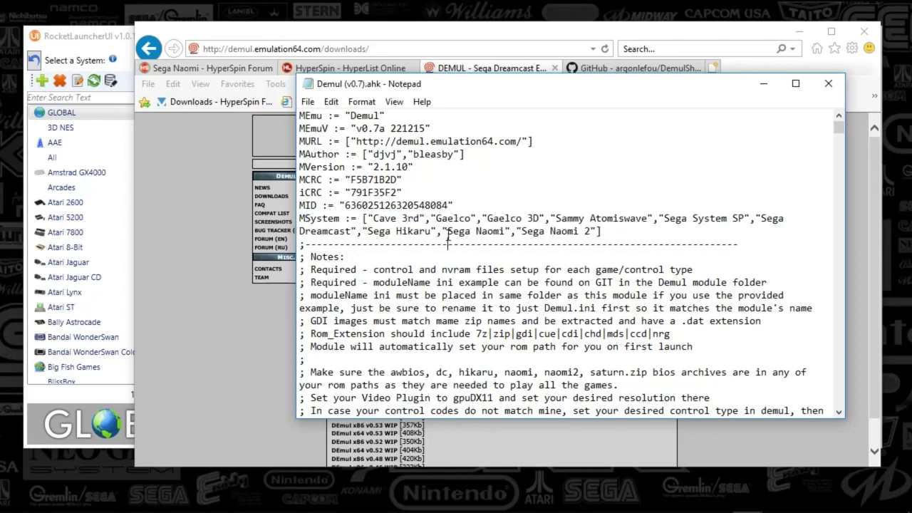
left_click_drag(446, 230, 507, 232)
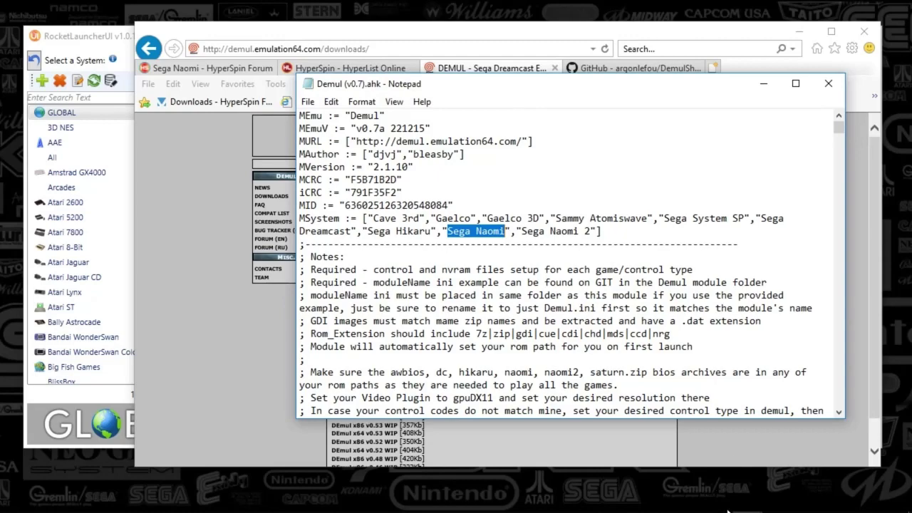
- View the RocketLauncher\Modules\Demul folder in File Explorer, then minimize it and return to the Demul (v0.7).ahk file
mouse_move(719, 508)
left_click(686, 499)
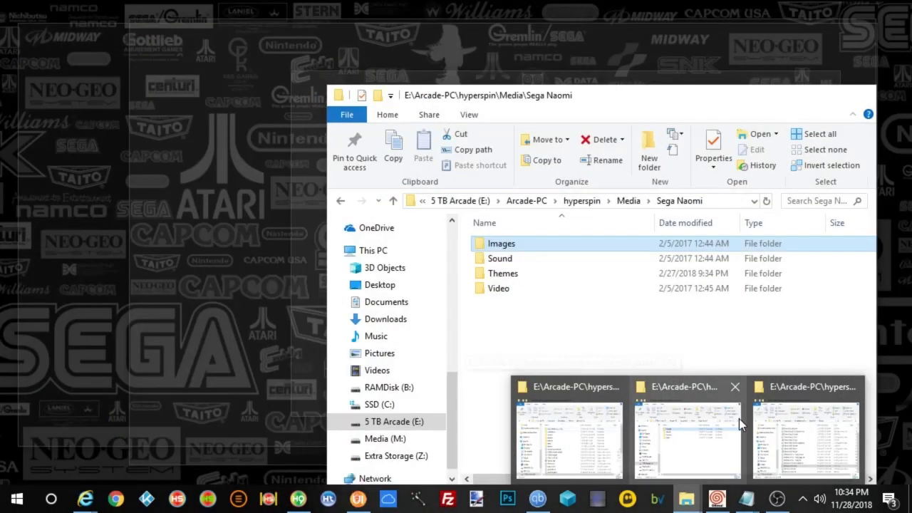
mouse_move(790, 424)
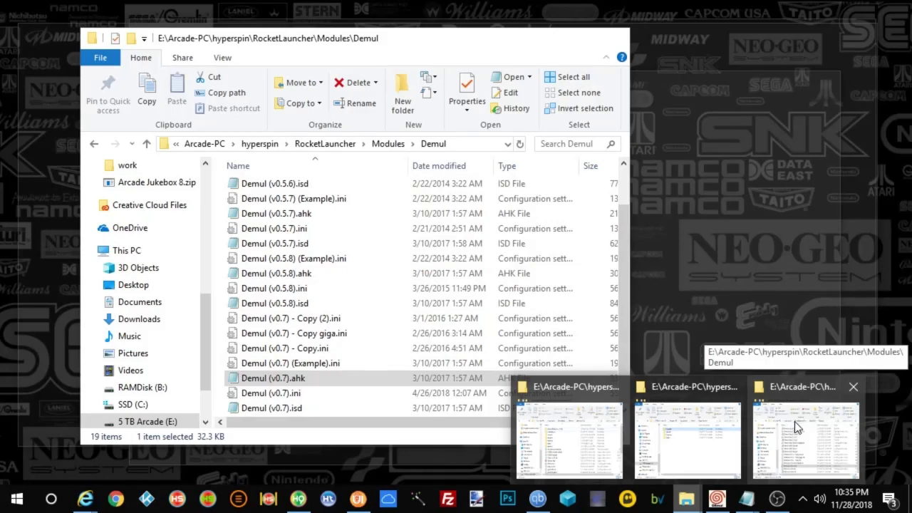
left_click(794, 421)
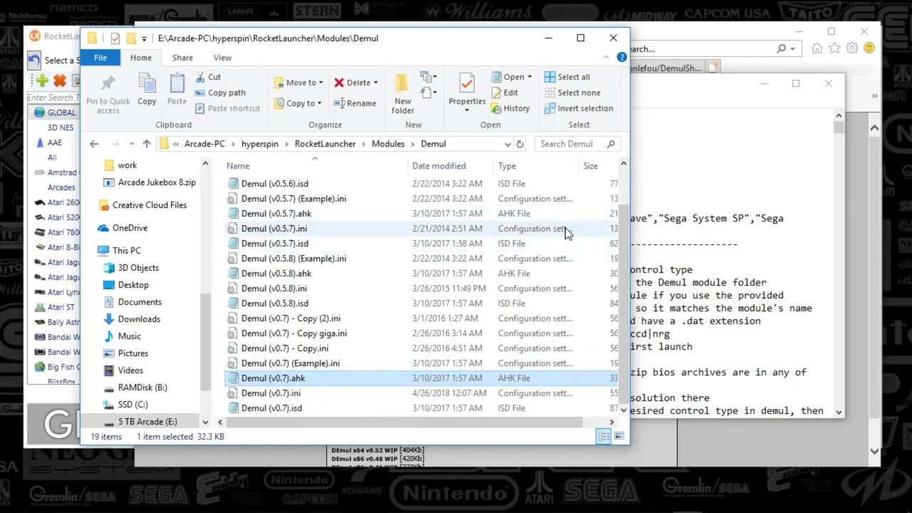
left_click(606, 117)
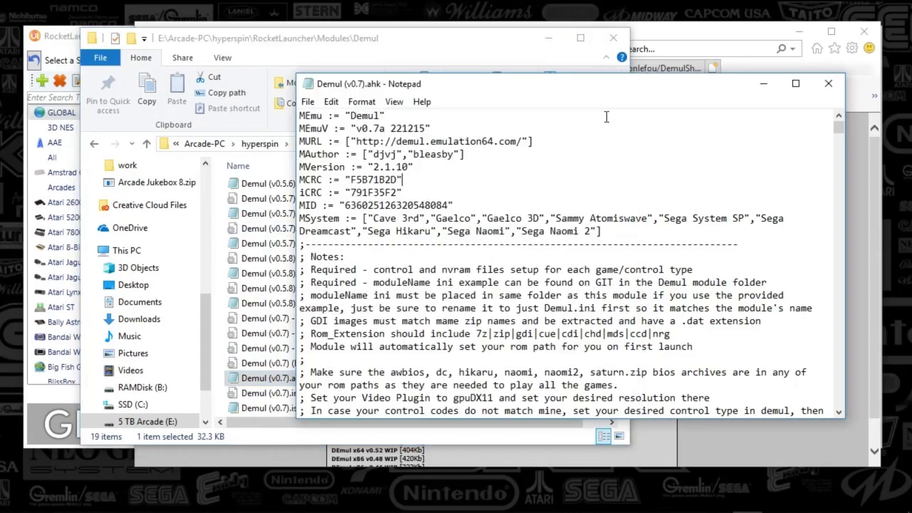
left_click(546, 39)
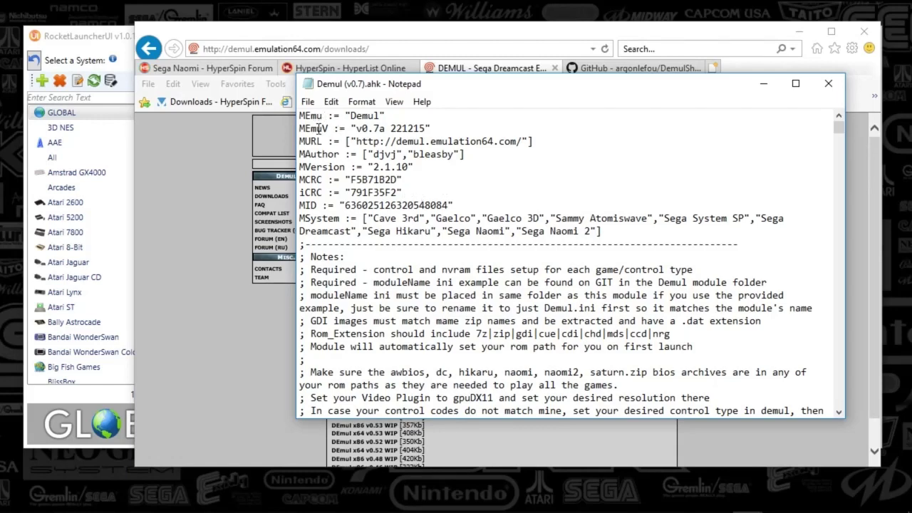
- Highlight the emulator version and download URL in Demul (v0.7).ahk, and locate the matching build 221215 on the DEMUL downloads page
left_click_drag(346, 128, 430, 128)
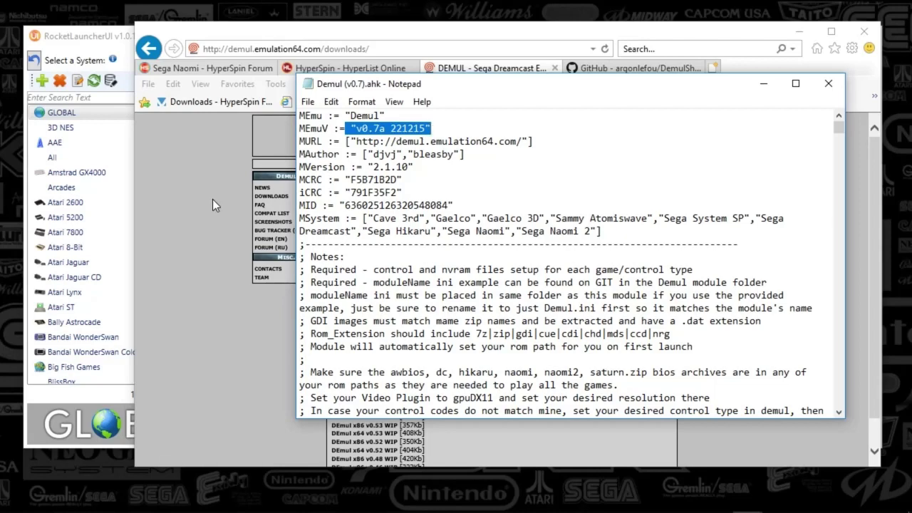
left_click(328, 141)
left_click_drag(329, 141, 535, 143)
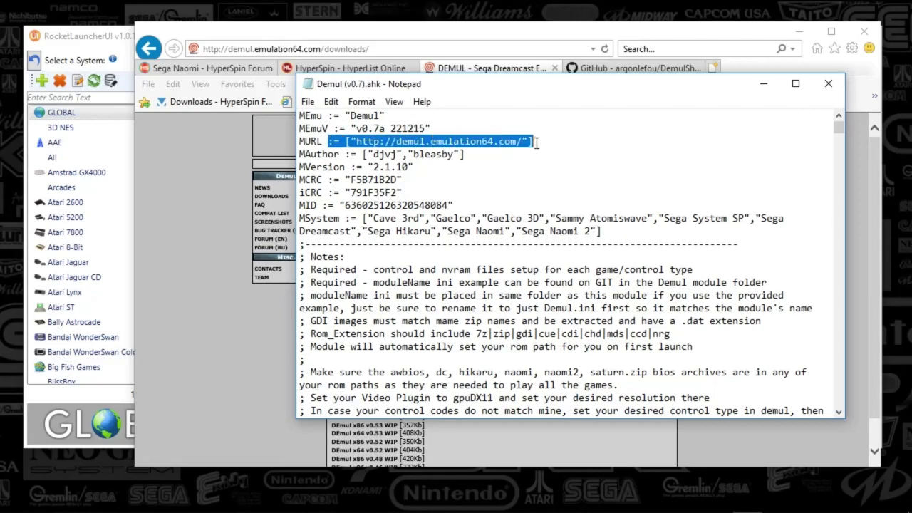
left_click(169, 196)
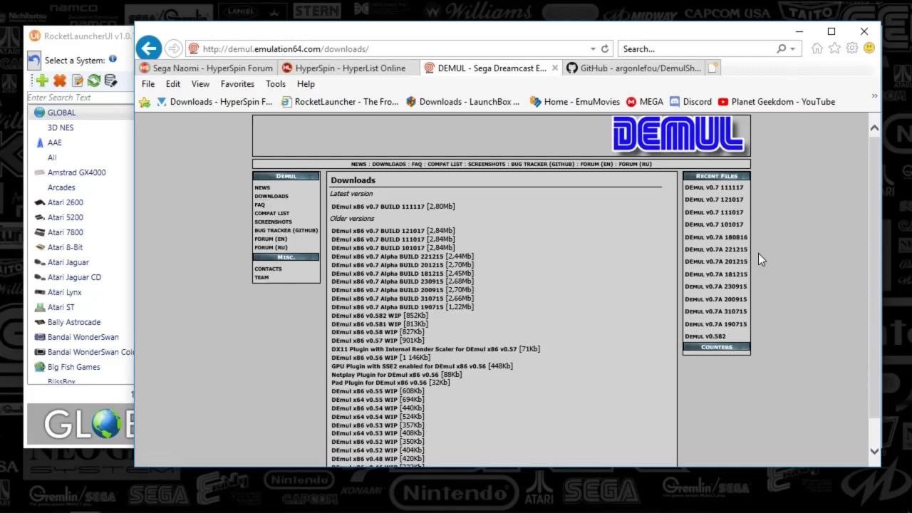
left_click_drag(758, 254, 679, 246)
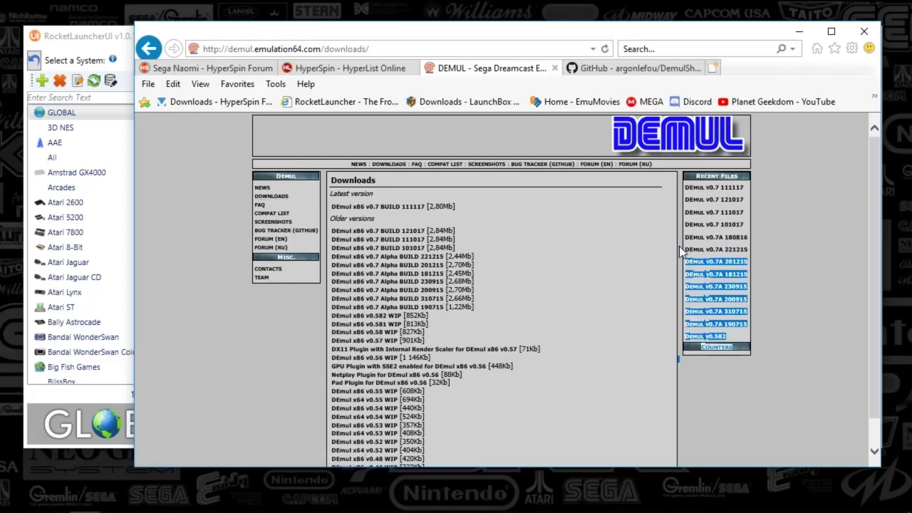
left_click(676, 246)
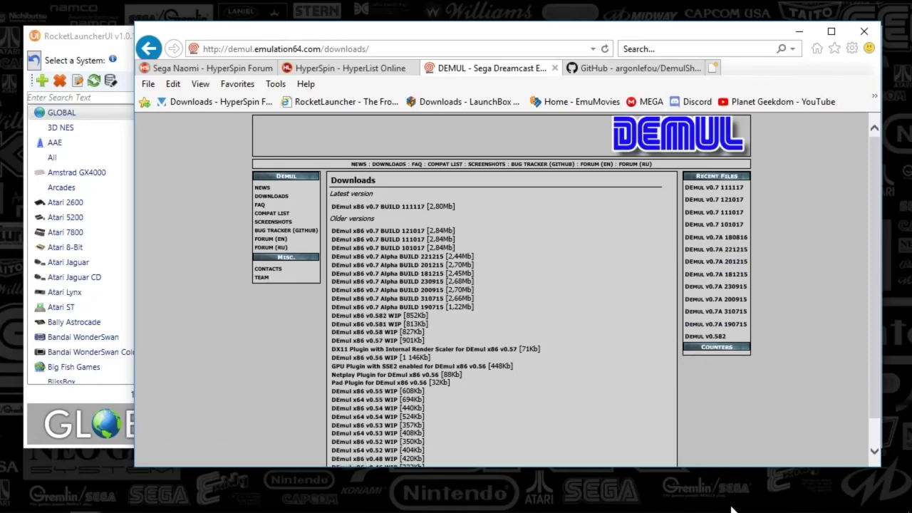
- Check the contents of the Emulators\Demul\demul-0.7a folder in File Explorer and return to the browser
left_click(687, 498)
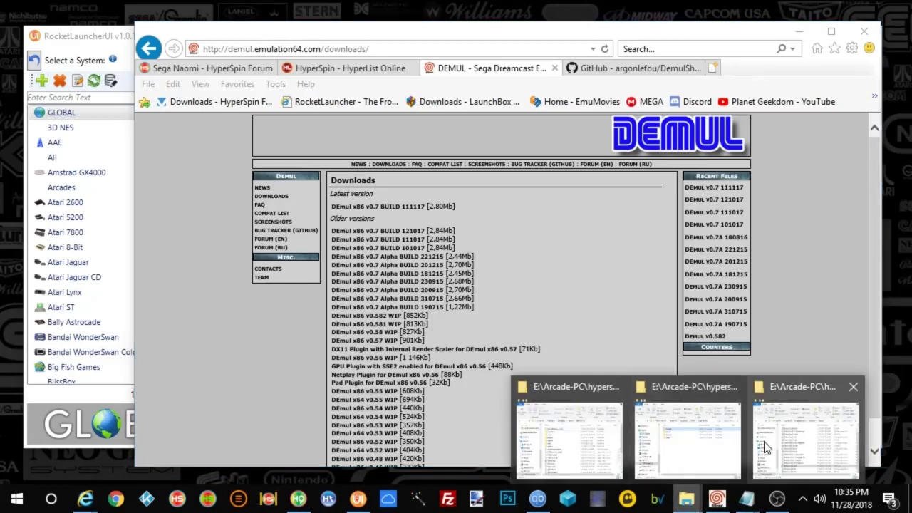
left_click(600, 443)
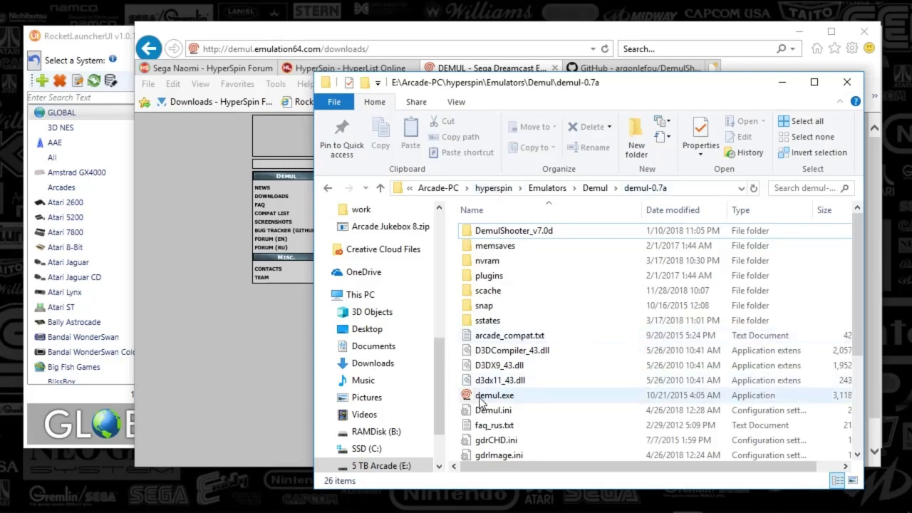
left_click(217, 375)
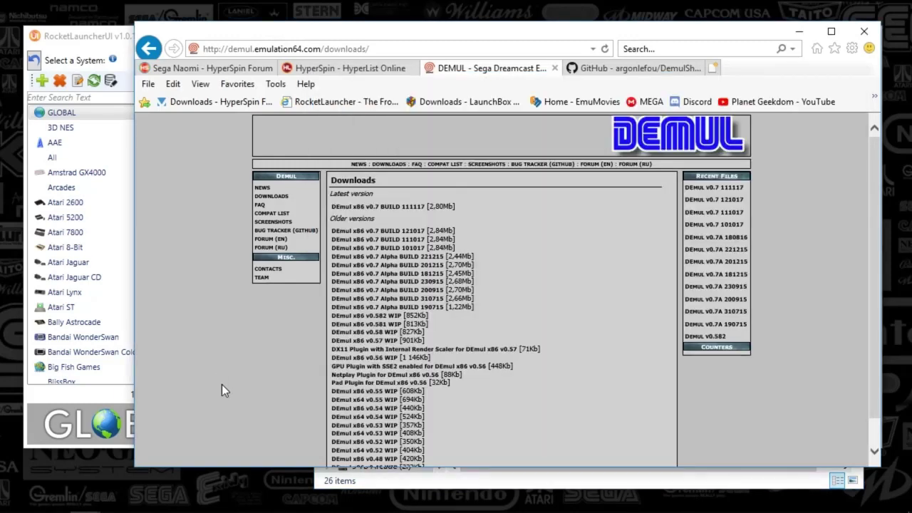
- Look over the argonlefou/DemulShooter repository page on GitHub down to its file list
left_click(632, 72)
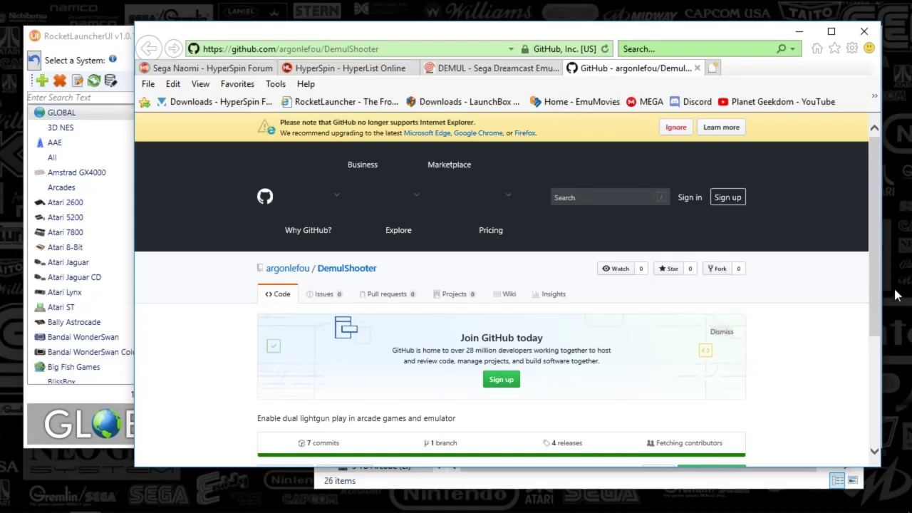
left_click_drag(871, 270, 873, 325)
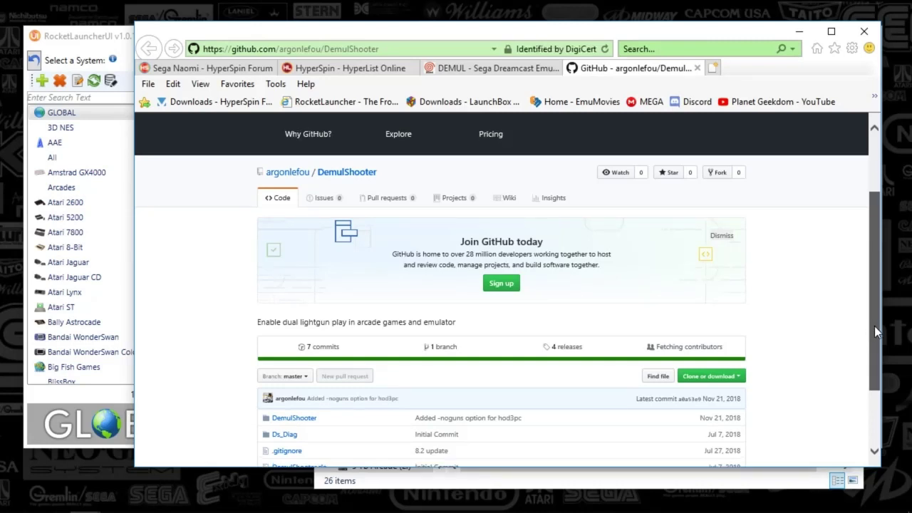
left_click_drag(875, 325, 873, 364)
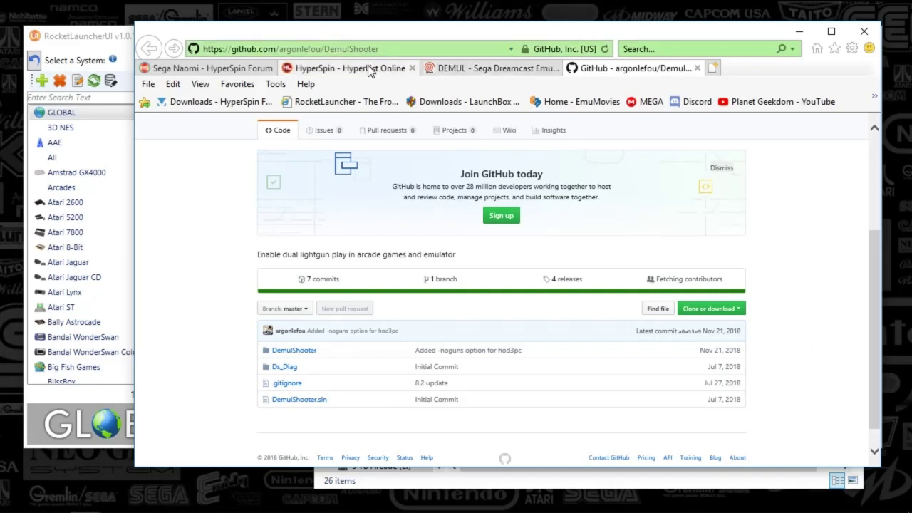
- Show the HyperList Online page and highlight the Sega Naomi row up to its XML download
left_click(329, 71)
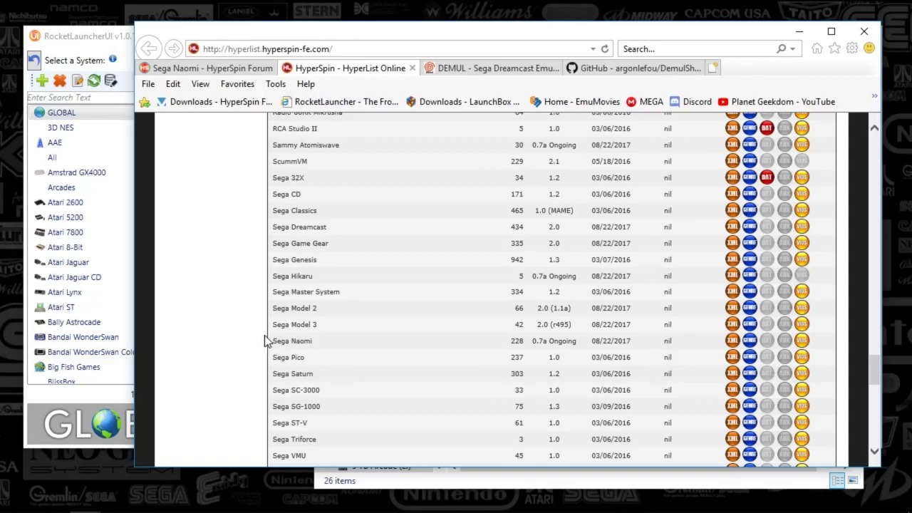
left_click_drag(277, 351, 749, 349)
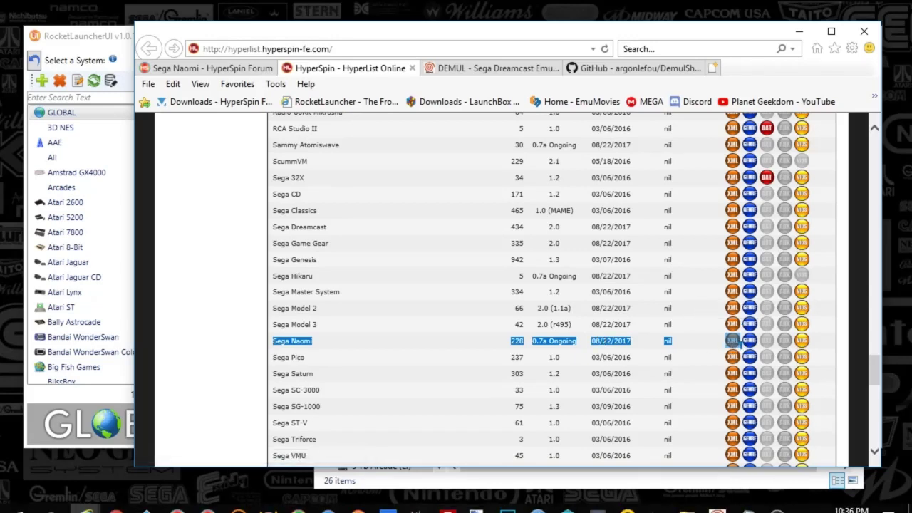
- In File Explorer, go to the hyperspin\Databases folder and locate the Sega Naomi folder for the database file
left_click(687, 500)
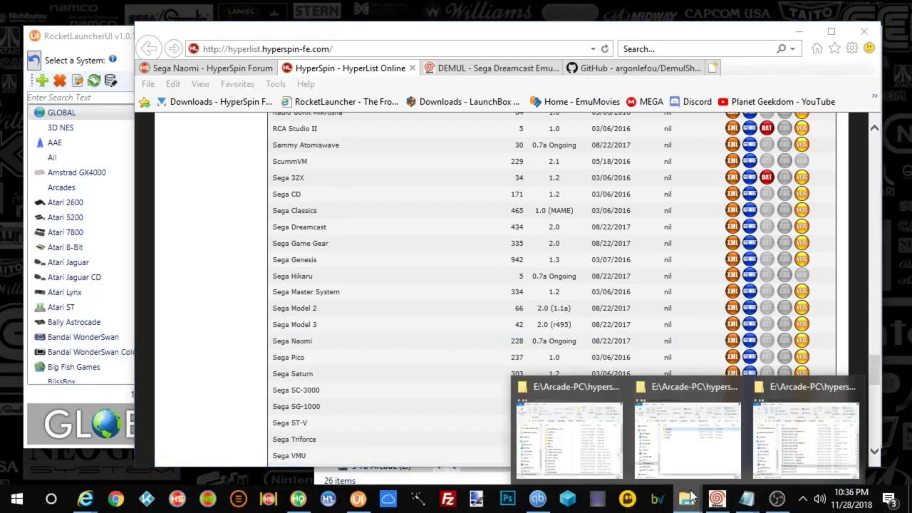
mouse_move(593, 443)
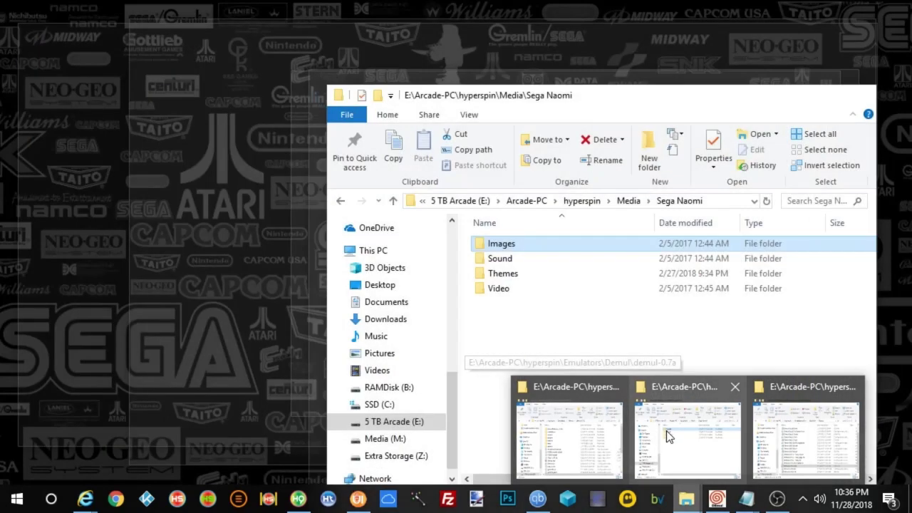
left_click(669, 431)
left_click(562, 206)
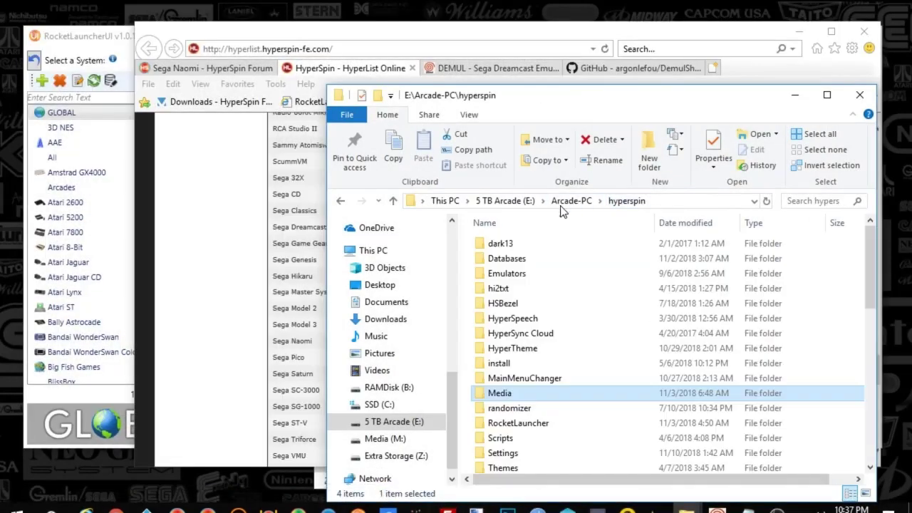
double_click(510, 260)
scroll(527, 278, "down", 20)
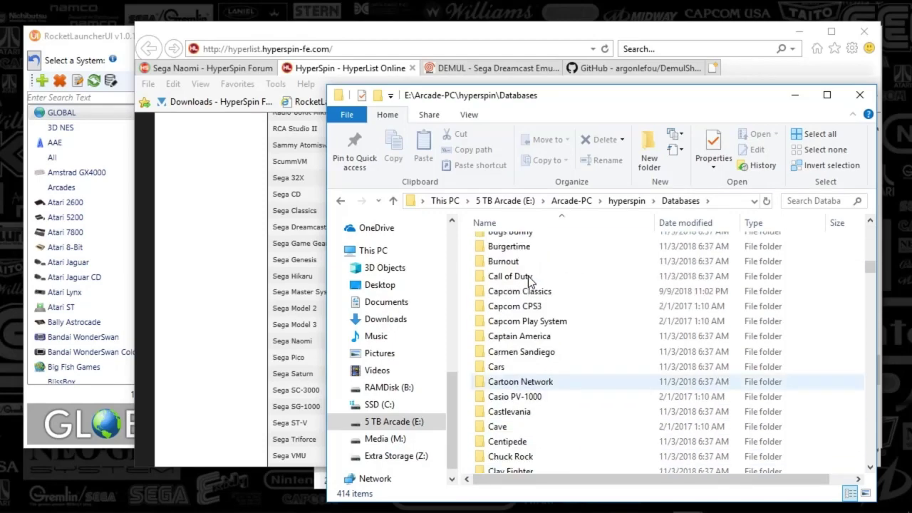
scroll(529, 284, "down", 20)
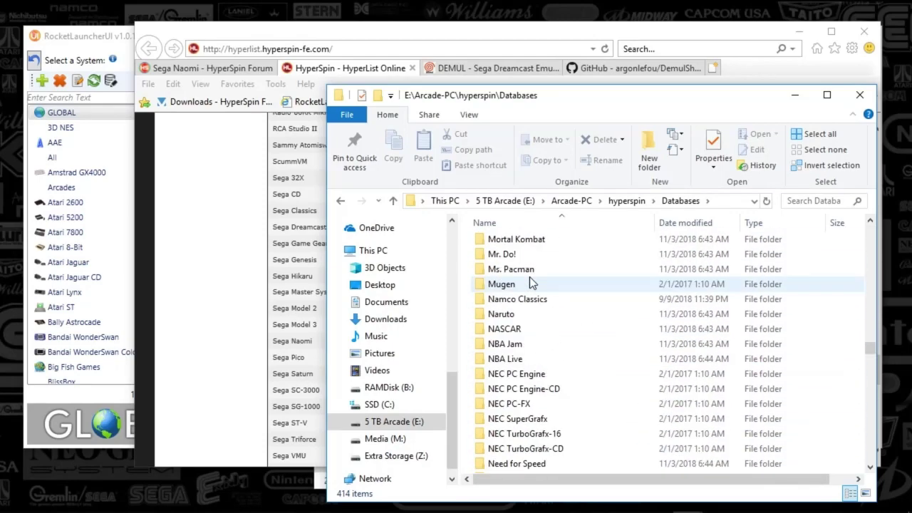
scroll(531, 283, "down", 12)
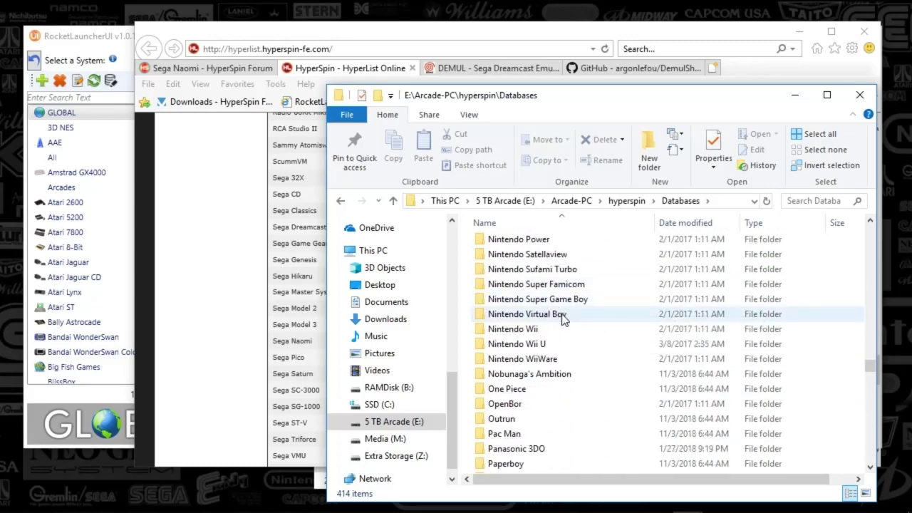
scroll(562, 320, "down", 12)
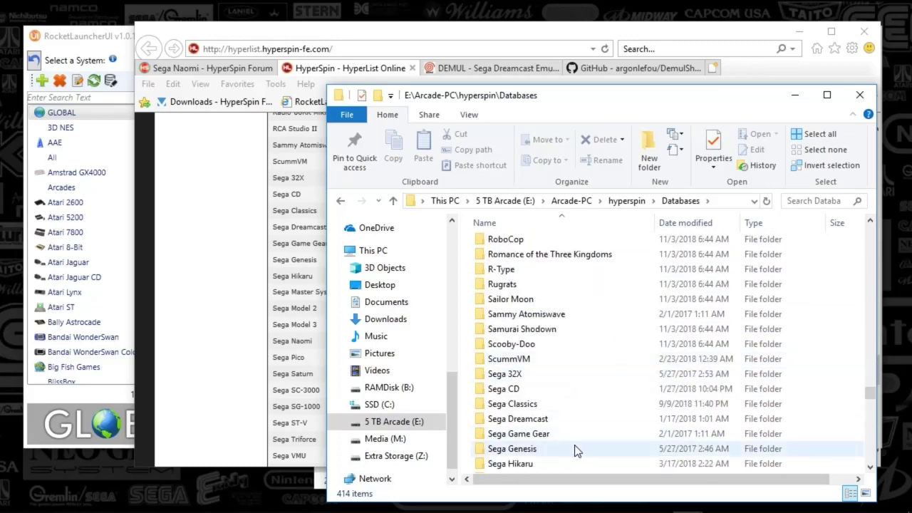
scroll(556, 439, "down", 5)
left_click(526, 302)
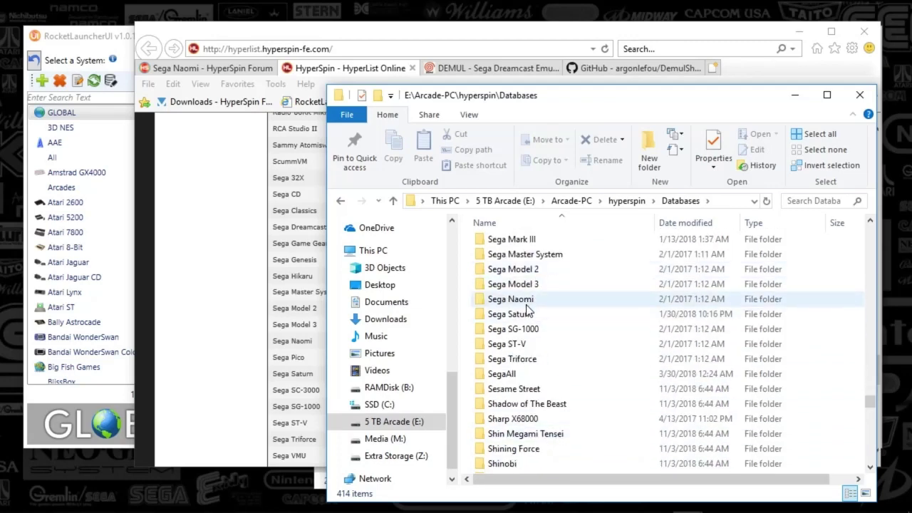
- Return to the browser and show the Sega Naomi downloads category on the HyperSpin site
left_click(171, 371)
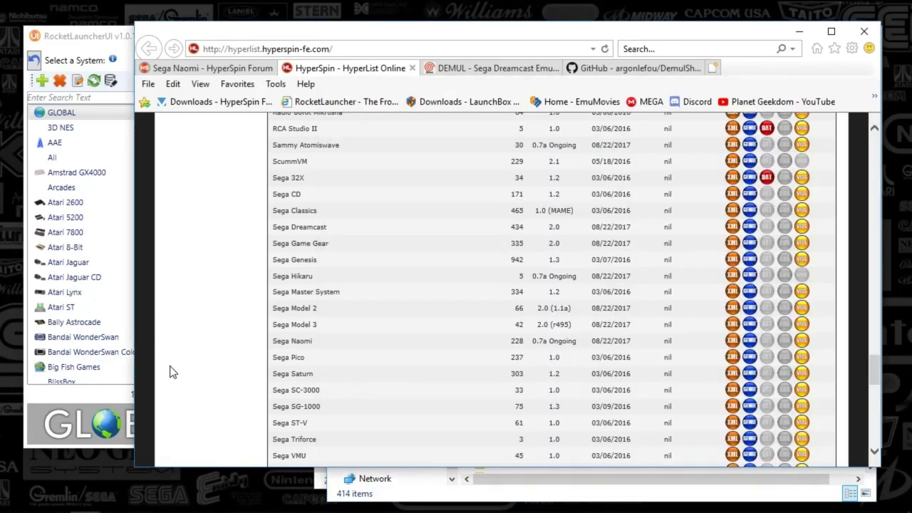
left_click(213, 70)
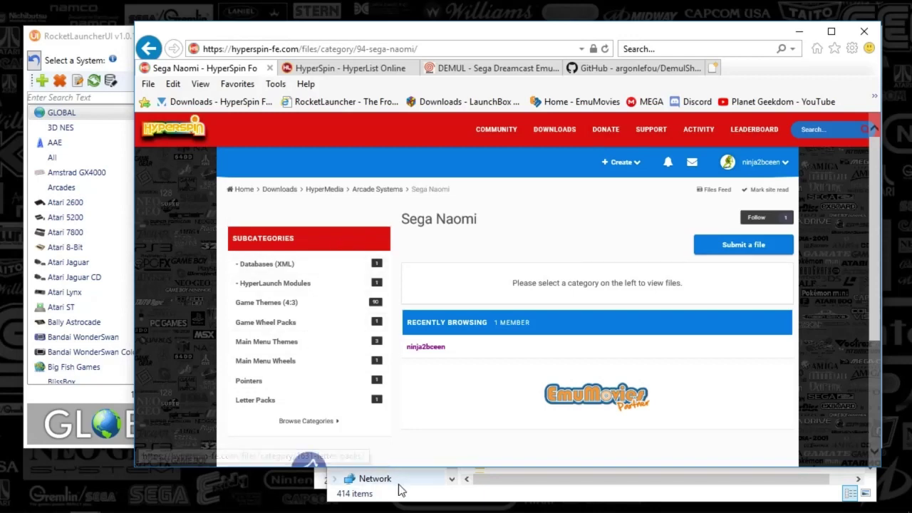
- In File Explorer, go to the hyperspin\Media\Sega Naomi\Images folder
left_click(653, 493)
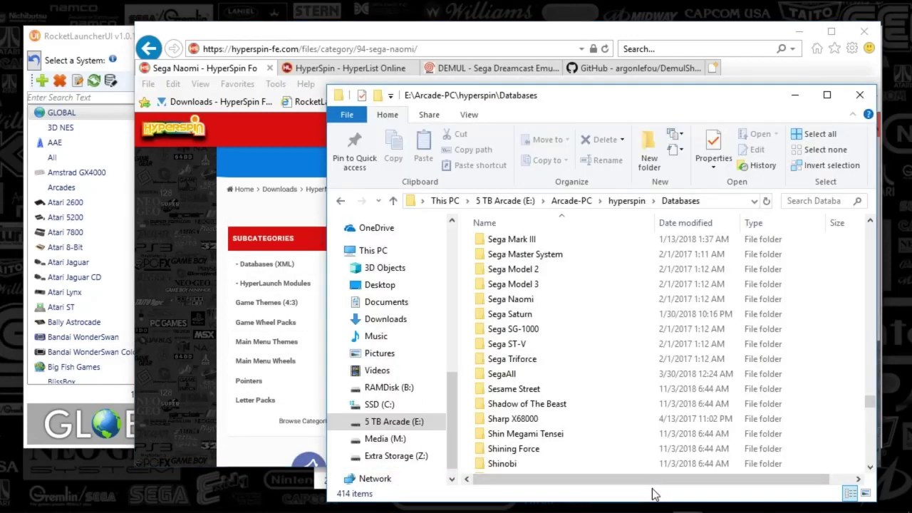
left_click(626, 200)
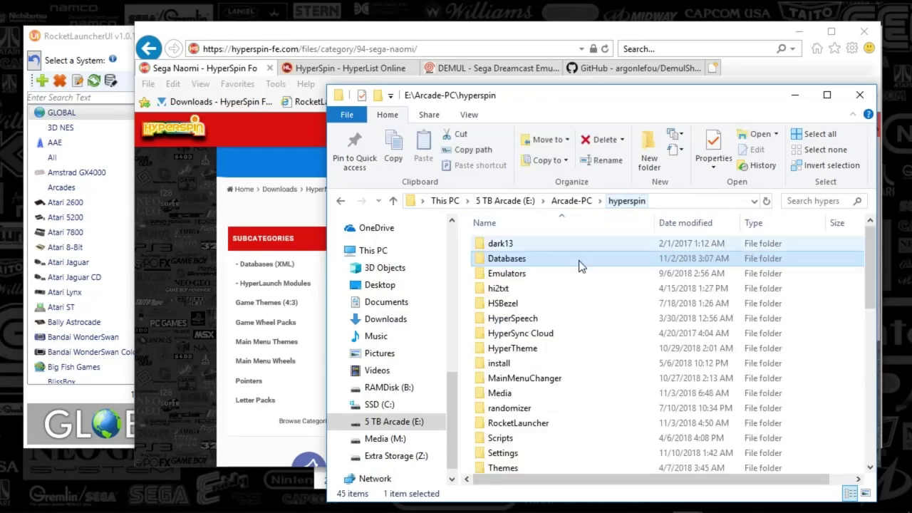
double_click(506, 393)
type("genre")
scroll(527, 384, "down", 20)
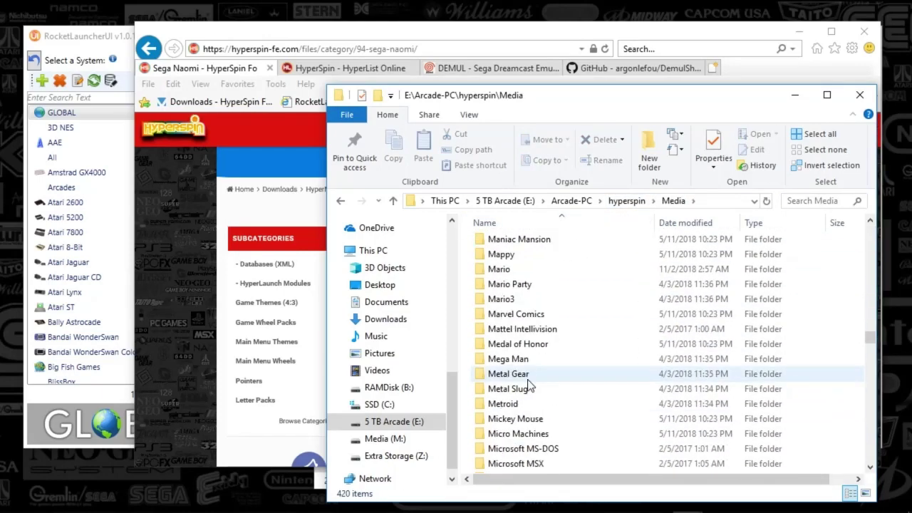
scroll(527, 384, "up", 5)
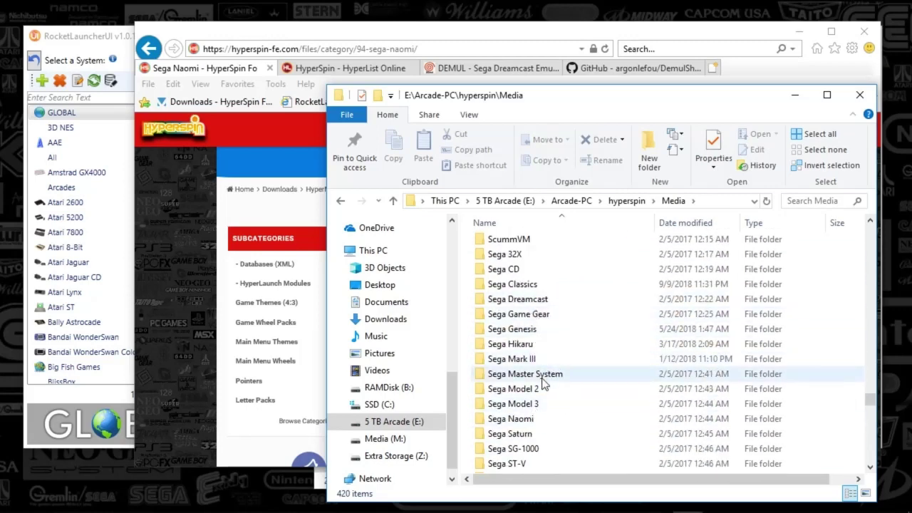
double_click(534, 416)
double_click(519, 248)
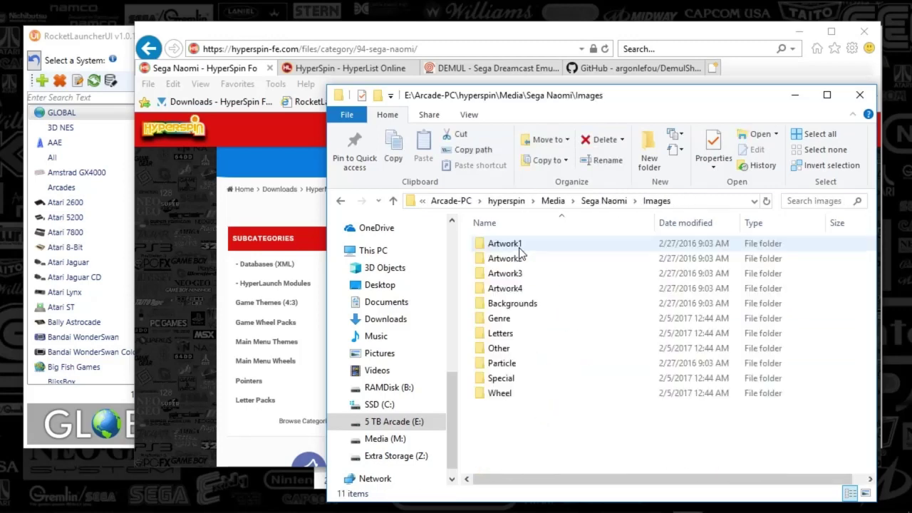
- Open the Wheel folder, preview capsnk.png in paint.net and close it, and look through the remaining wheel images
double_click(505, 391)
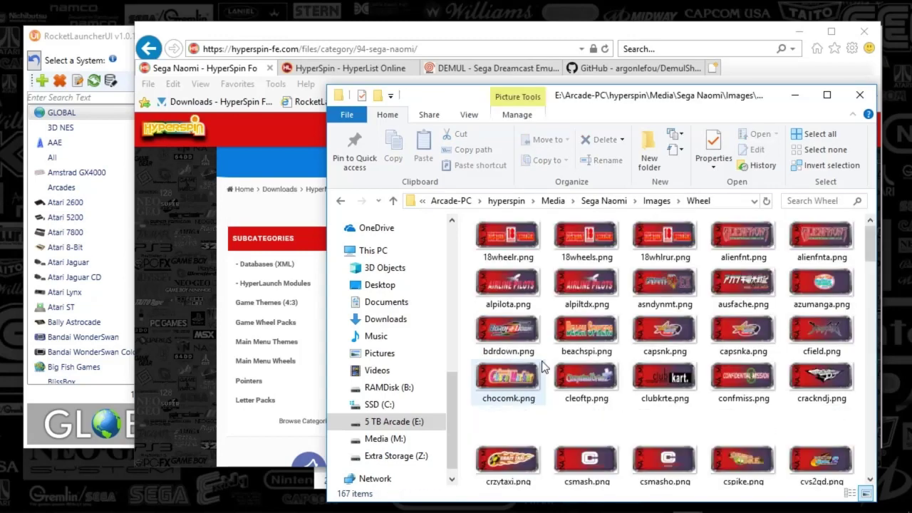
double_click(660, 332)
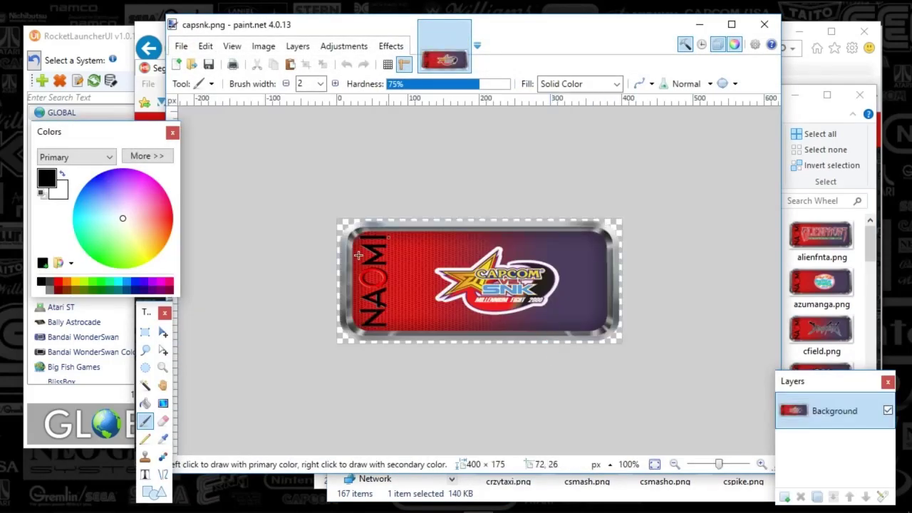
left_click(771, 25)
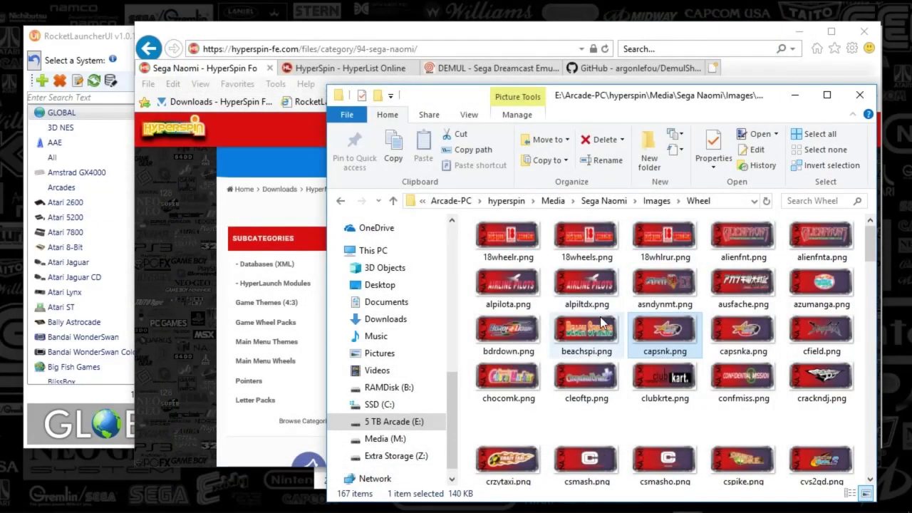
scroll(600, 316, "down", 3)
scroll(622, 365, "down", 10)
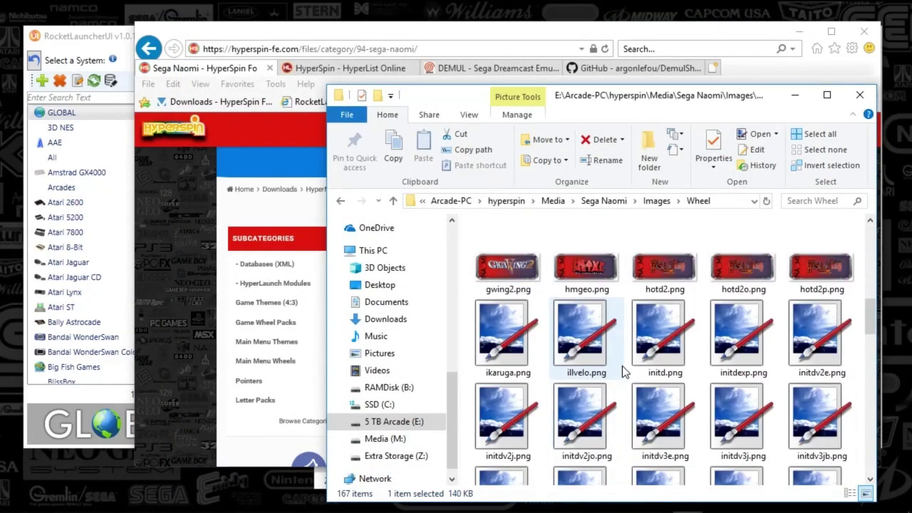
scroll(624, 373, "down", 5)
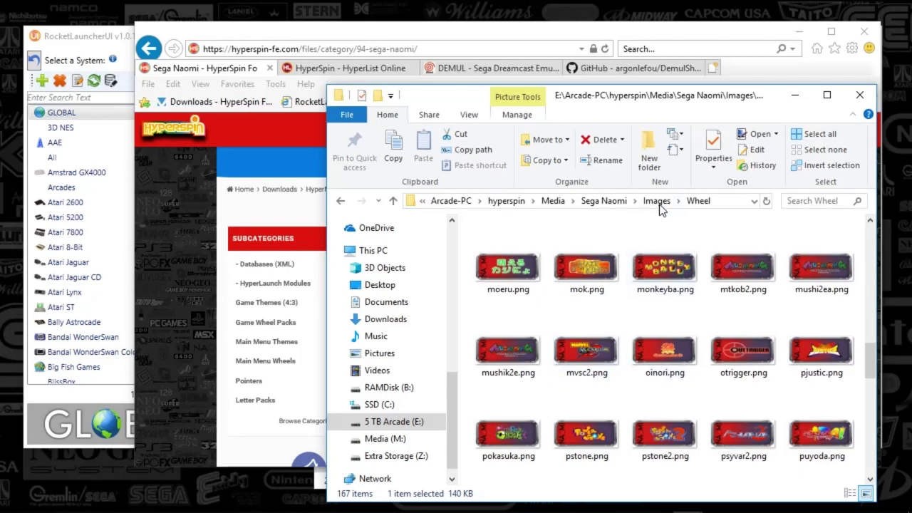
- Show the genre images in the Special folder and the Pointer.png image in the Other folder
left_click(656, 200)
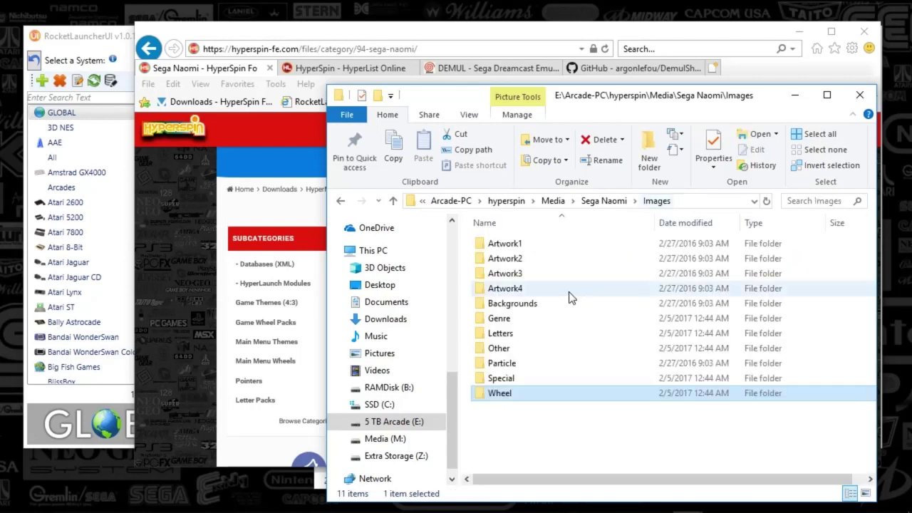
double_click(500, 379)
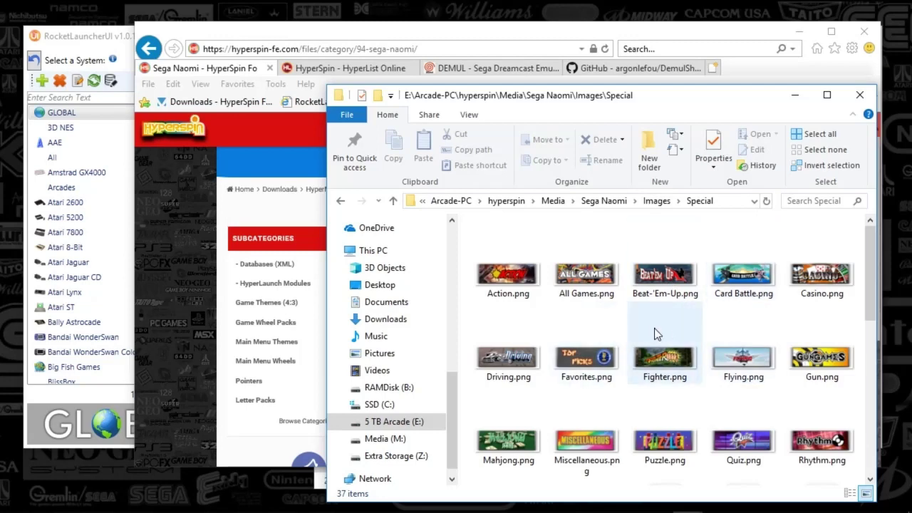
left_click(656, 200)
double_click(507, 349)
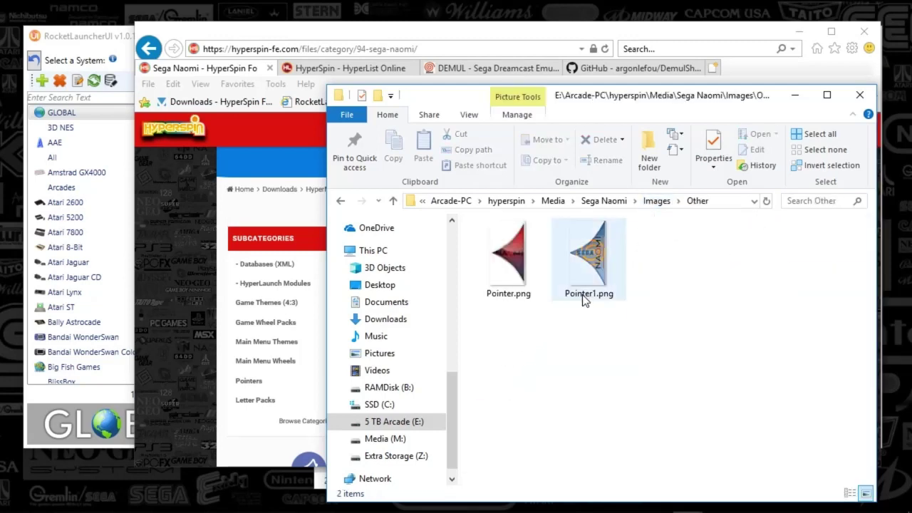
left_click(500, 269)
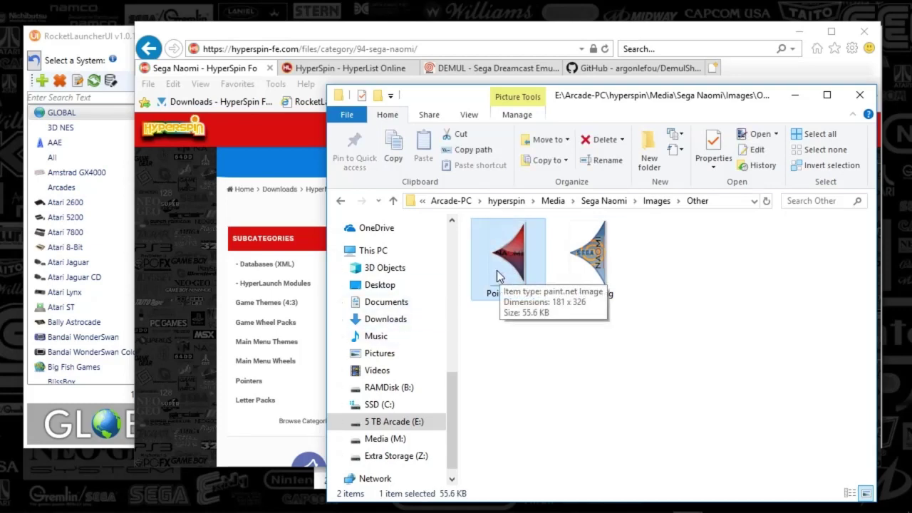
- Open the Letters folder under Images and look through its letter and number images
left_click(656, 201)
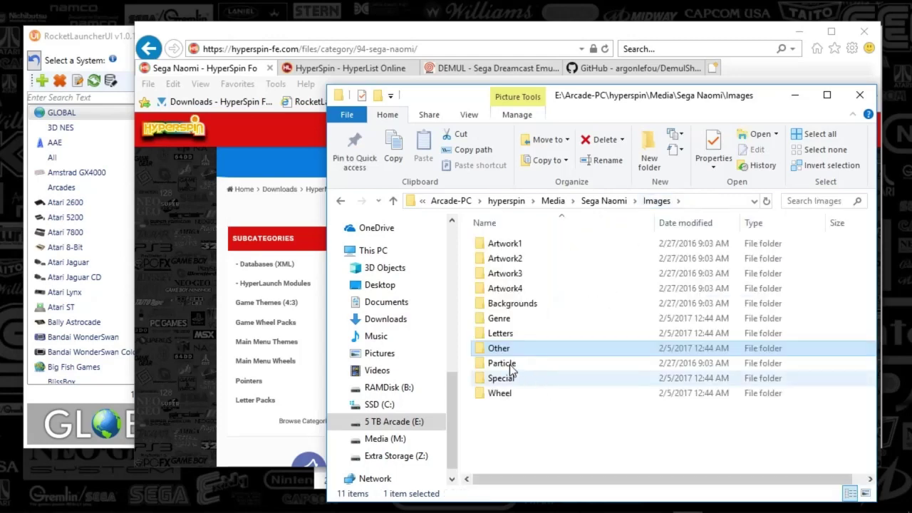
double_click(529, 334)
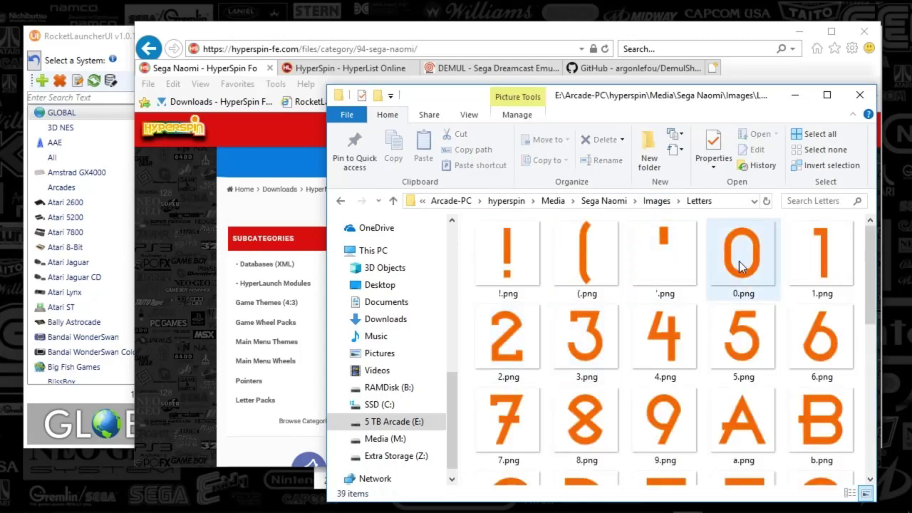
scroll(740, 267, "down", 5)
- Return to the Images folder through the Sega Naomi folder and check the Artwork2 folder
left_click(617, 206)
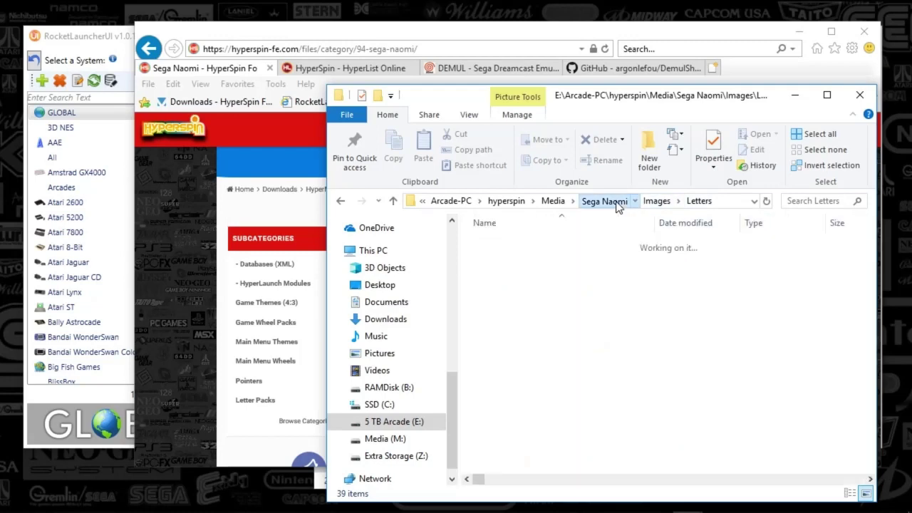
double_click(479, 244)
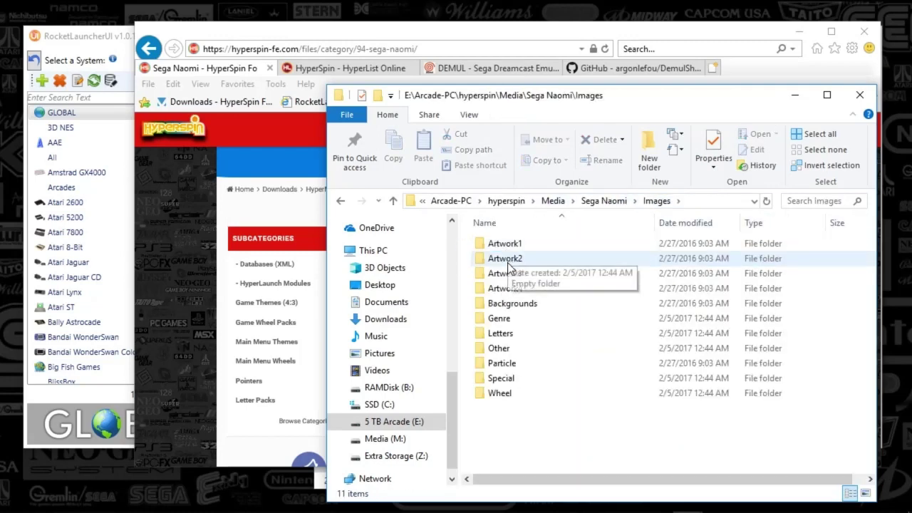
double_click(512, 273)
left_click(592, 202)
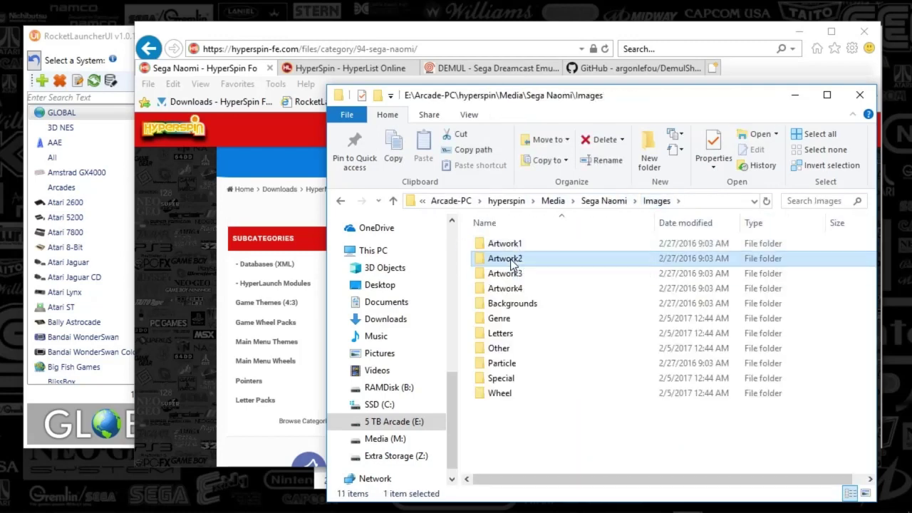
double_click(515, 258)
left_click(599, 202)
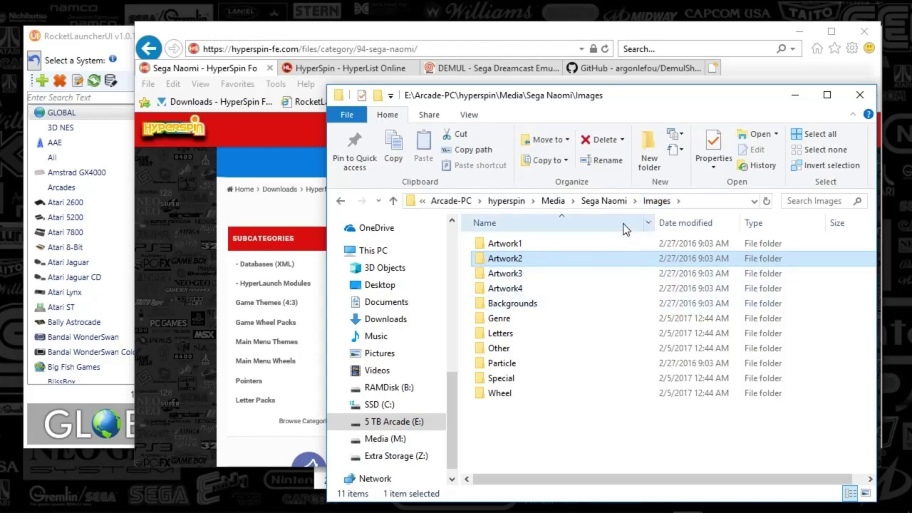
- Look through the Sega Naomi Themes folder's zip files and point out the Game Themes (4:3) category on the HyperSpin site
left_click(605, 201)
left_click(503, 275)
double_click(503, 275)
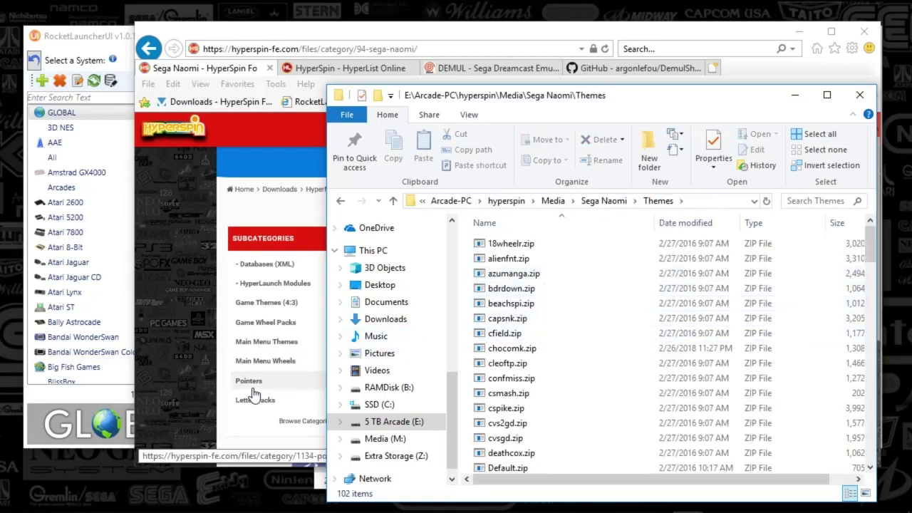
left_click_drag(485, 99, 512, 93)
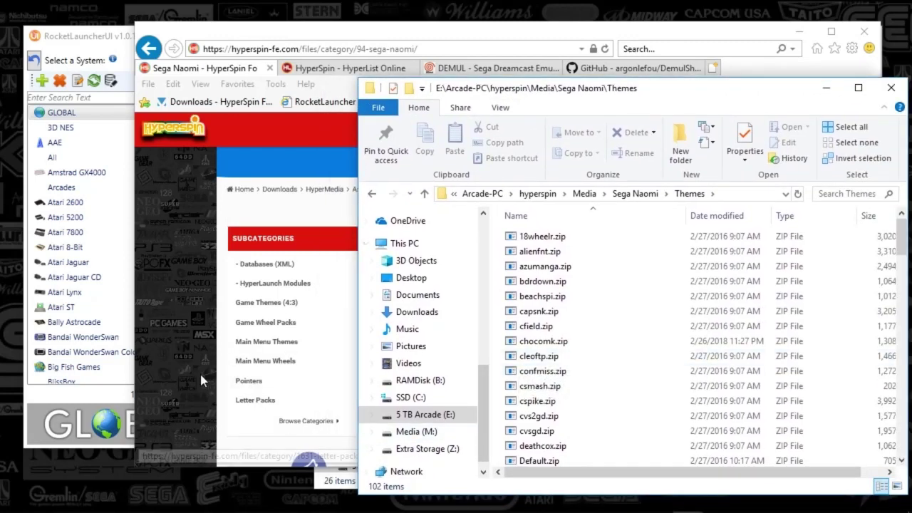
left_click(189, 325)
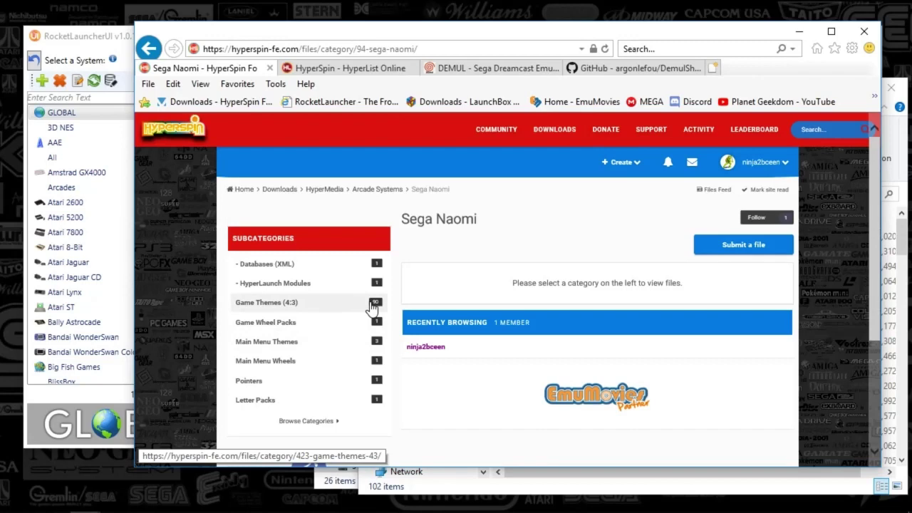
left_click(526, 474)
scroll(574, 285, "down", 10)
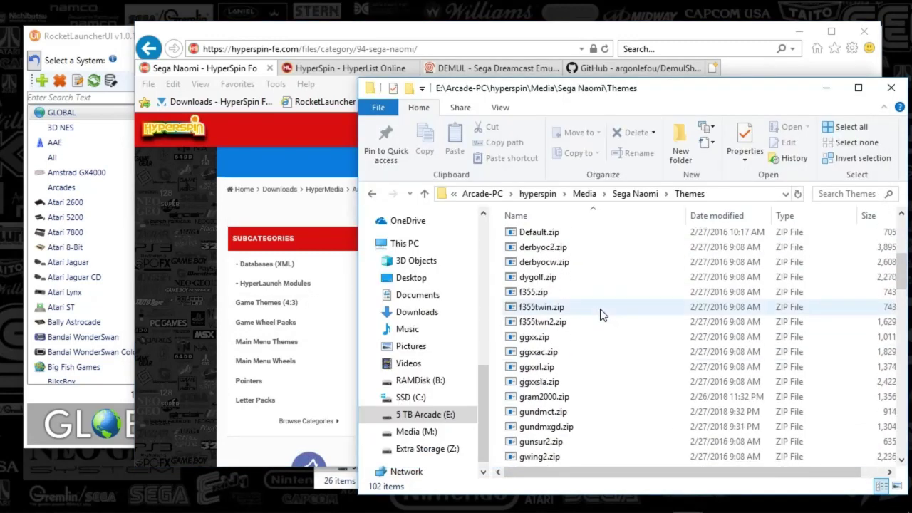
- Go back up to the hyperspin\Media folder and minimize the File Explorer window
left_click(637, 194)
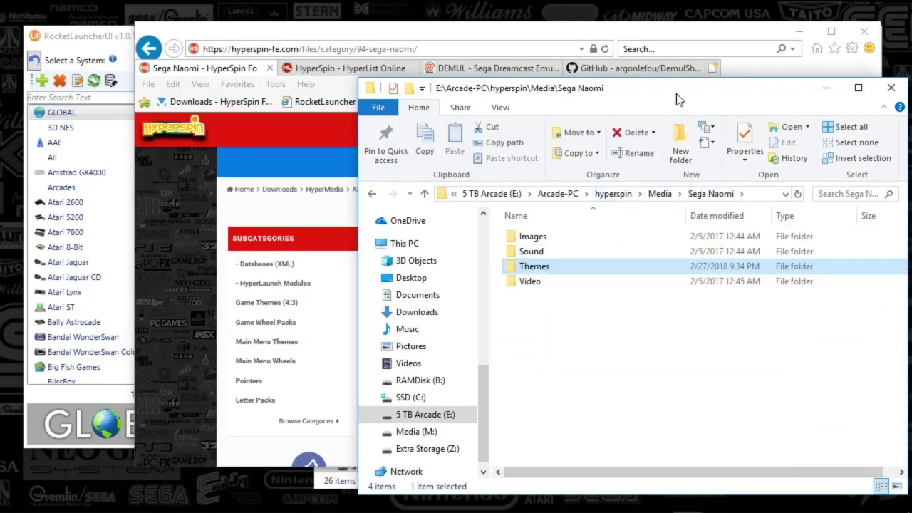
left_click_drag(676, 93, 615, 89)
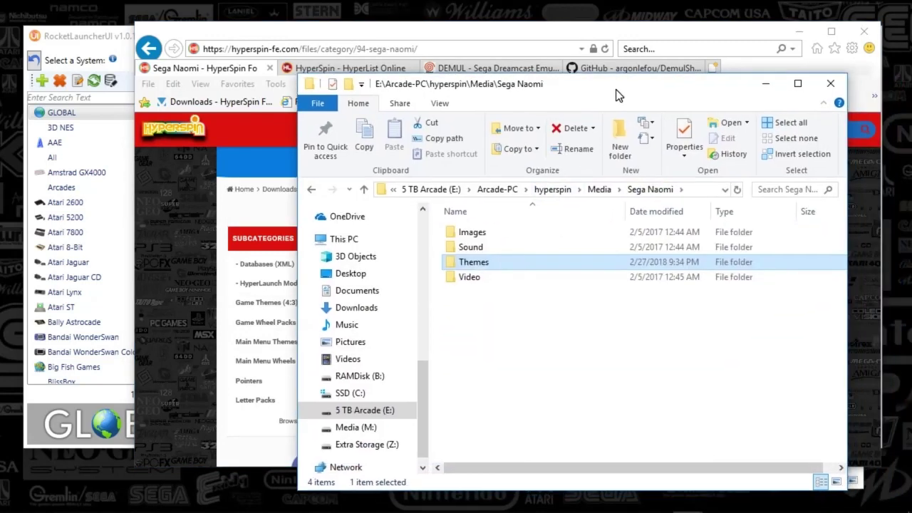
left_click(597, 192)
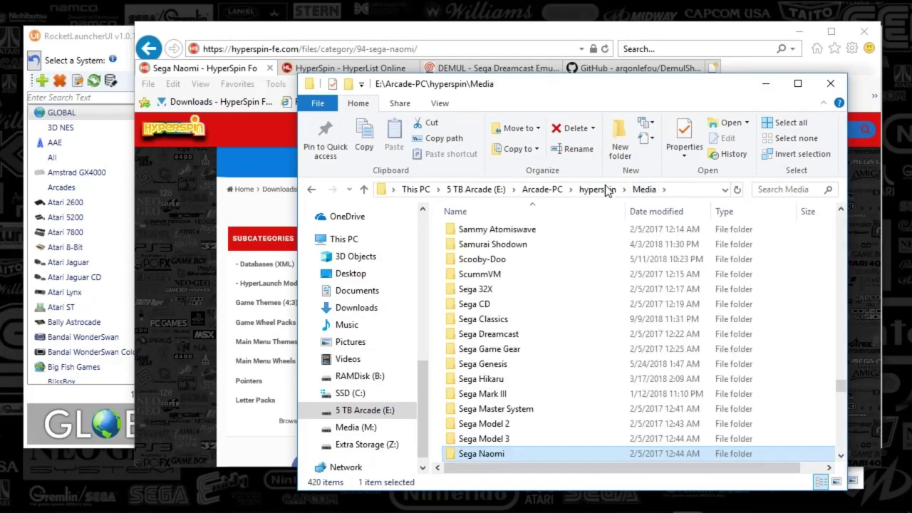
left_click(767, 83)
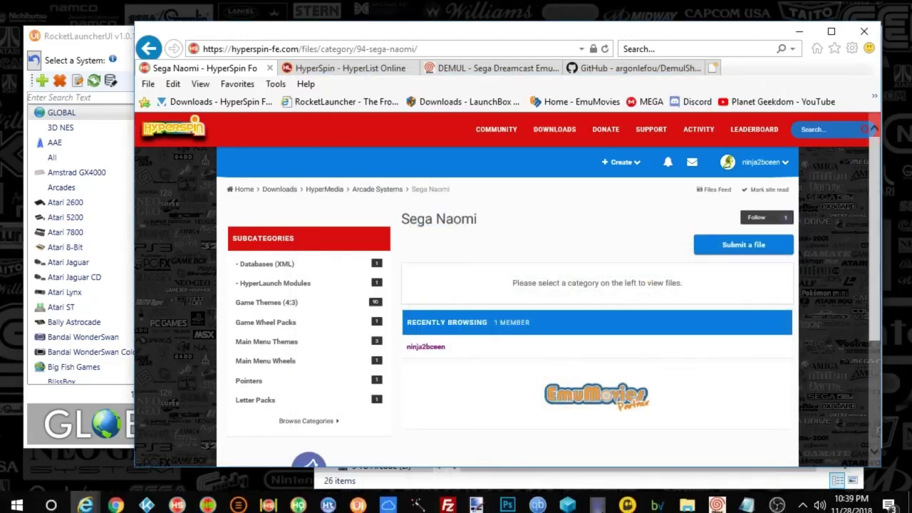
- Switch to HyperHQ, review the Sega Naomi emulator, wheel, navigation/themes, video, sounds and special art settings, and close it
left_click(299, 501)
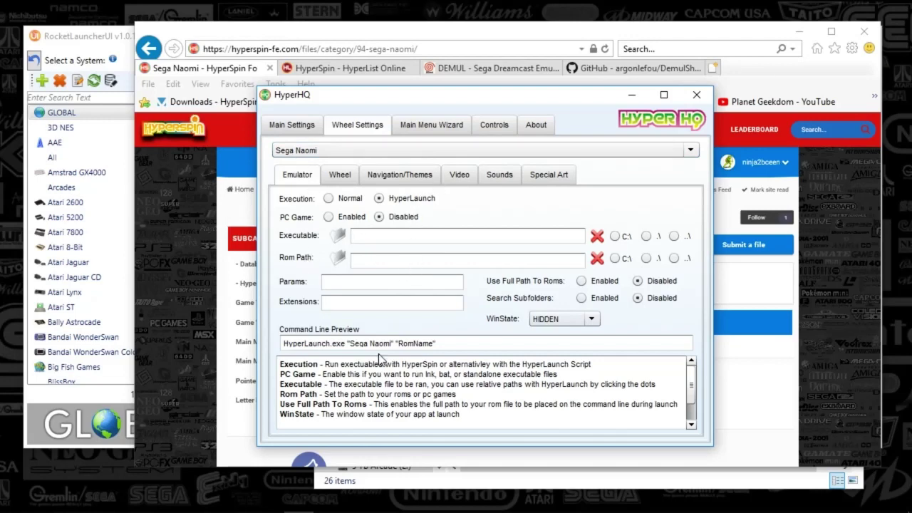
left_click(341, 178)
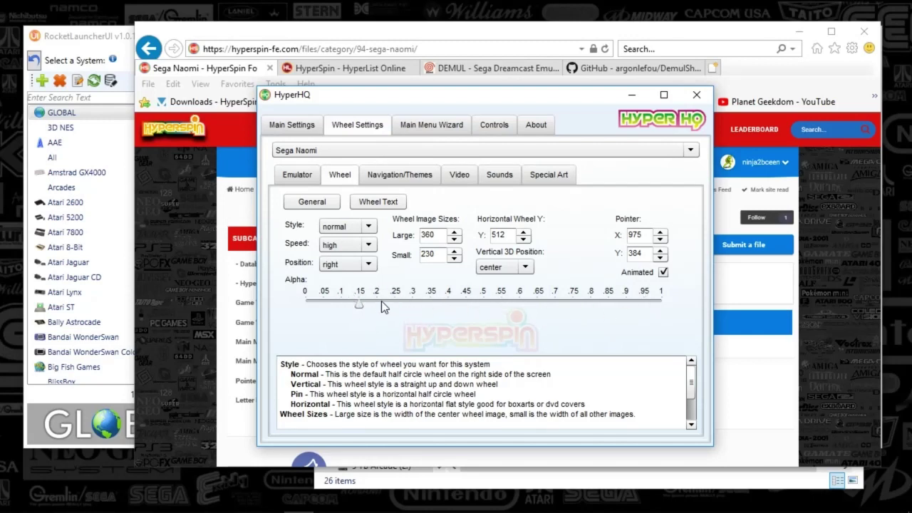
left_click(394, 179)
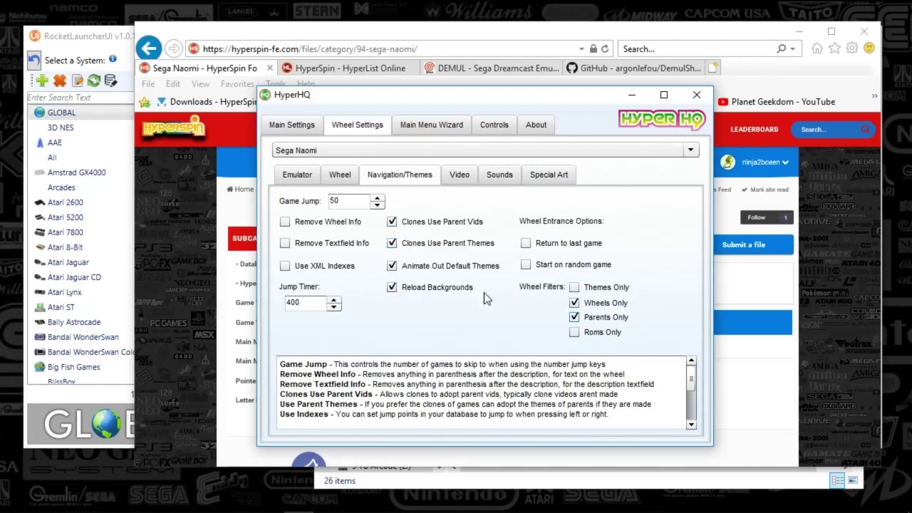
left_click(465, 179)
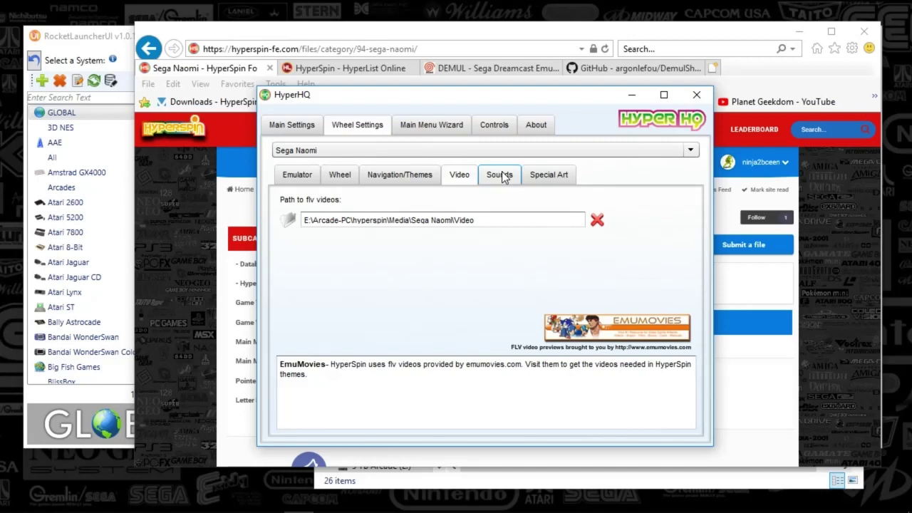
left_click(498, 180)
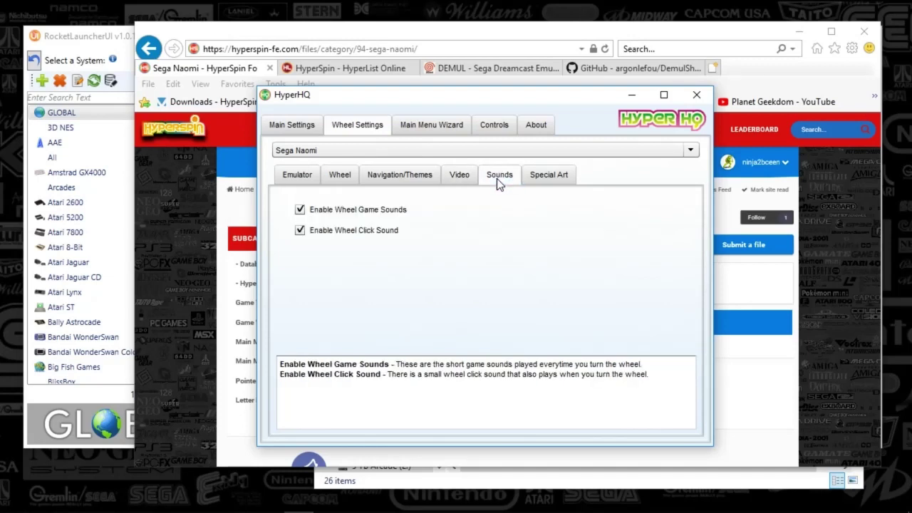
left_click(552, 175)
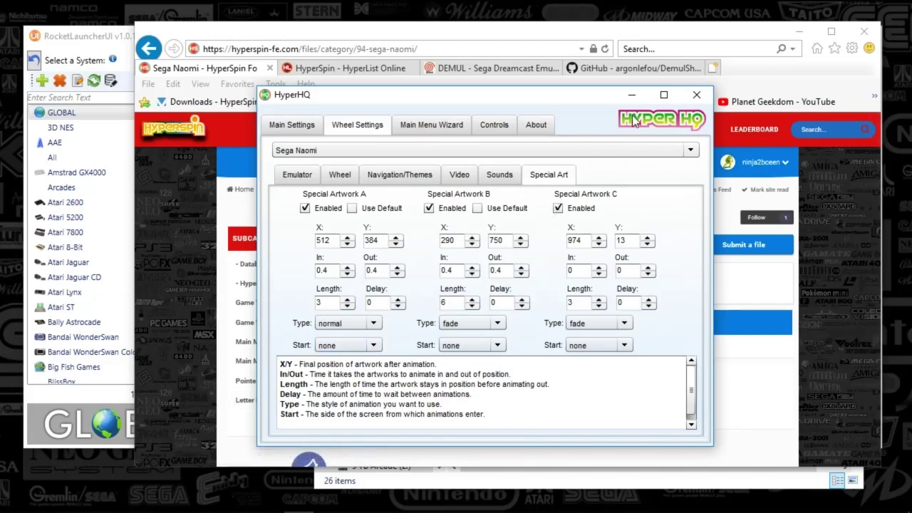
left_click(697, 95)
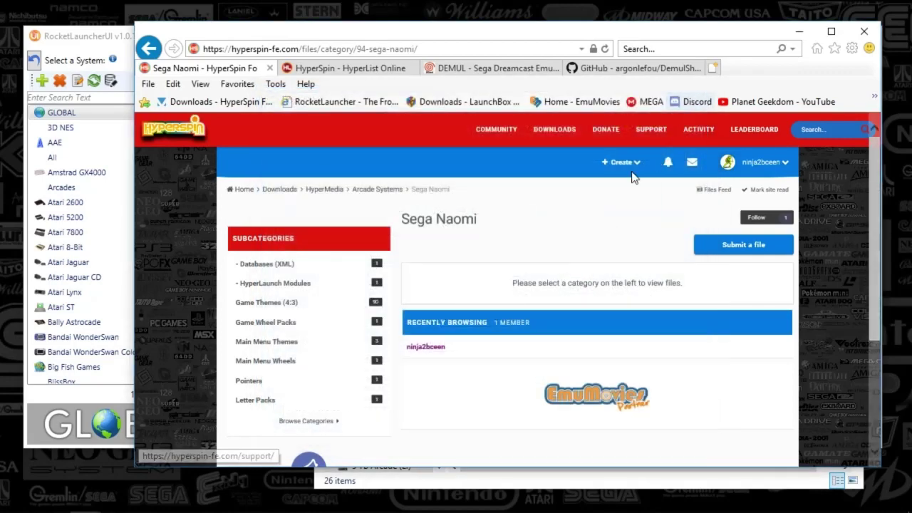
- Bring up the hyperspin\Media folder window, point out the Sega Naomi folder, and minimize the window
left_click(498, 485)
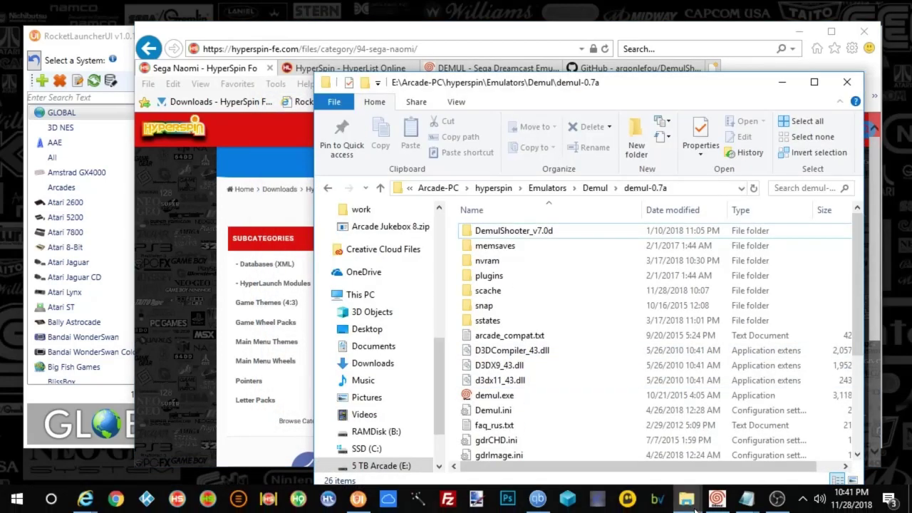
mouse_move(686, 498)
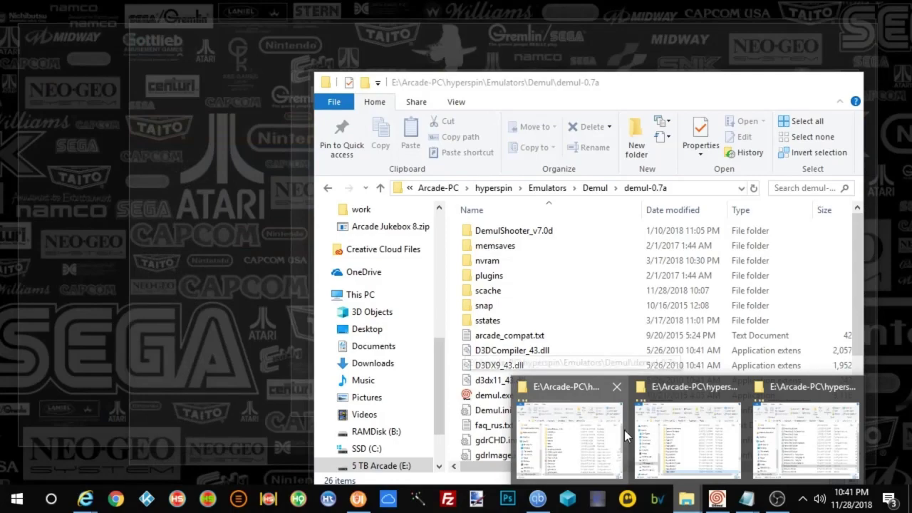
left_click(680, 432)
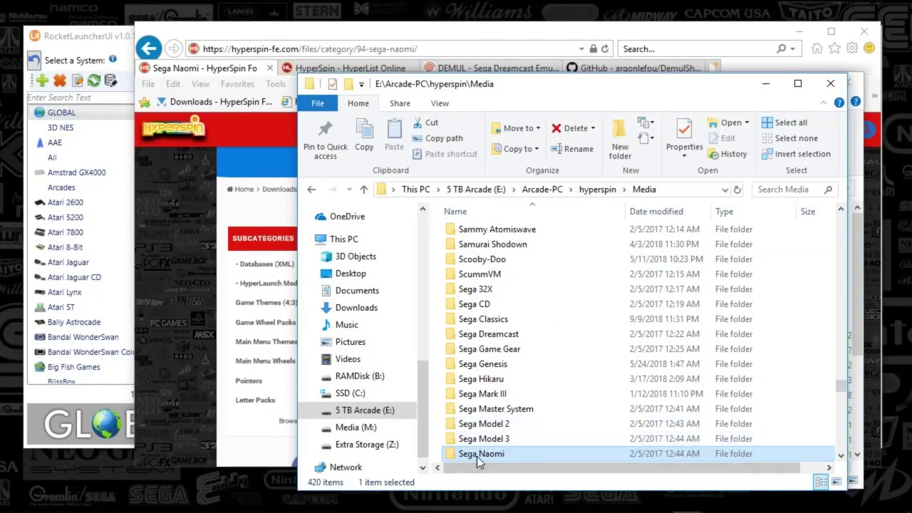
mouse_move(487, 456)
left_click(766, 84)
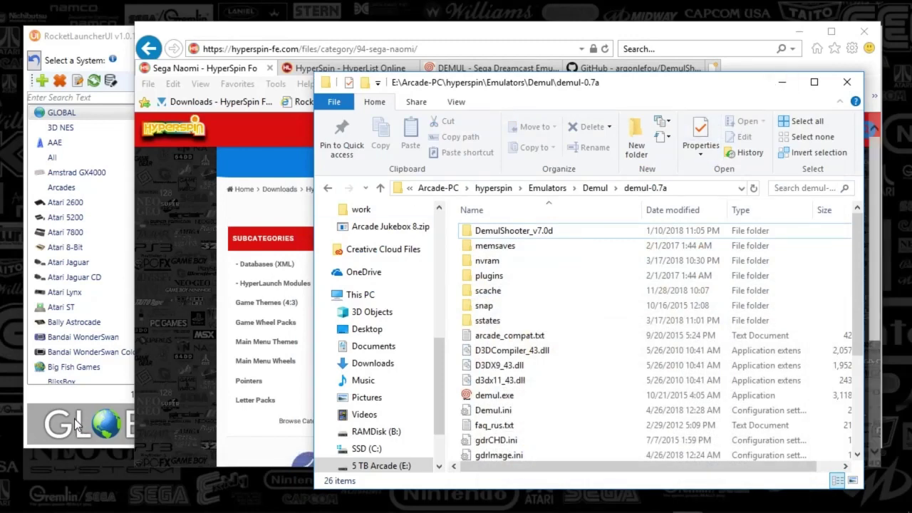
- Switch to RocketLauncherUI and review the GLOBAL system's third-party DemulShooter path and main settings
left_click(72, 418)
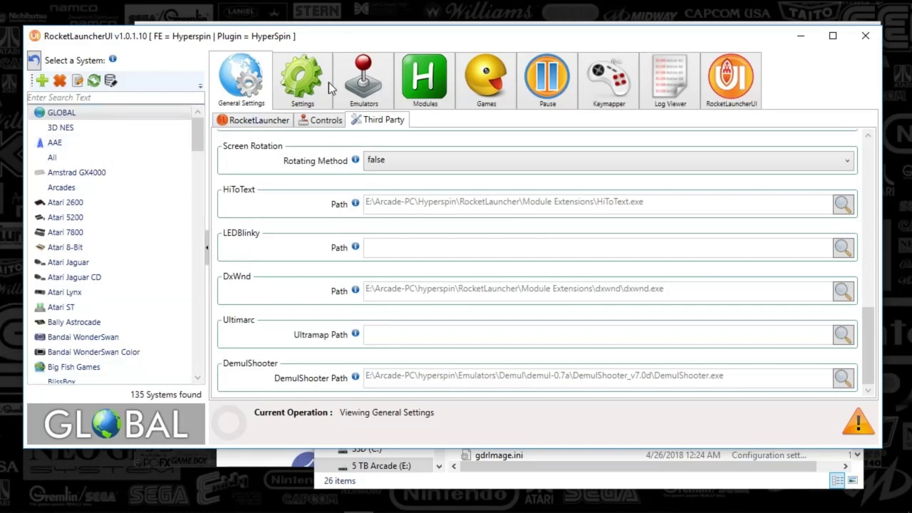
left_click(78, 111)
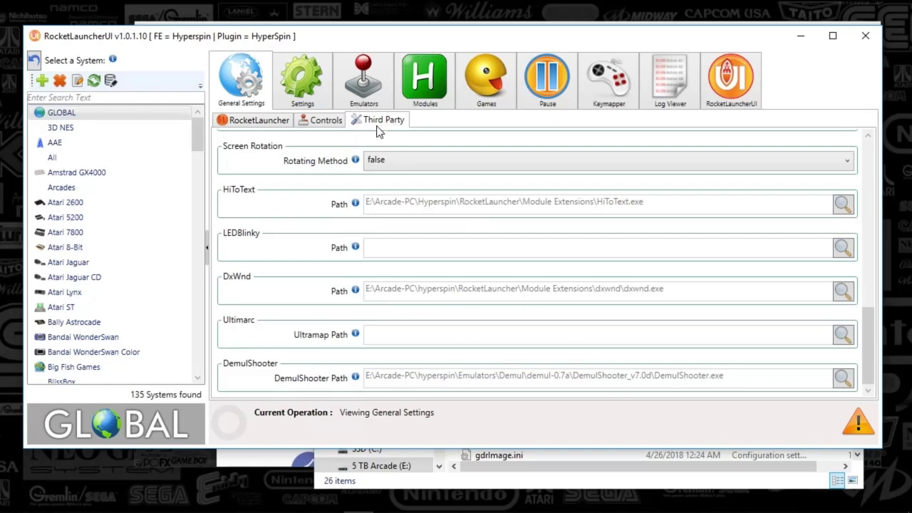
left_click(302, 85)
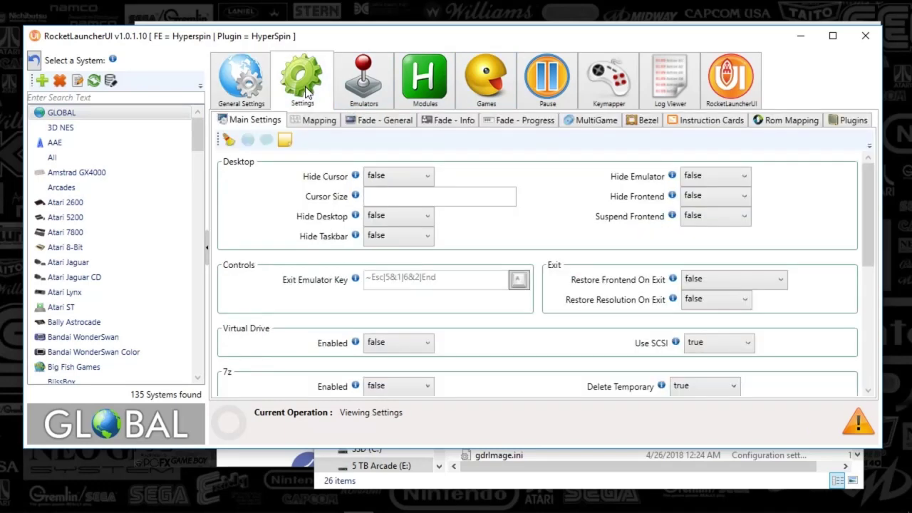
- Find demul-0.7a in the global emulator list, review its path, rom extensions and module, and close its editor
left_click(362, 87)
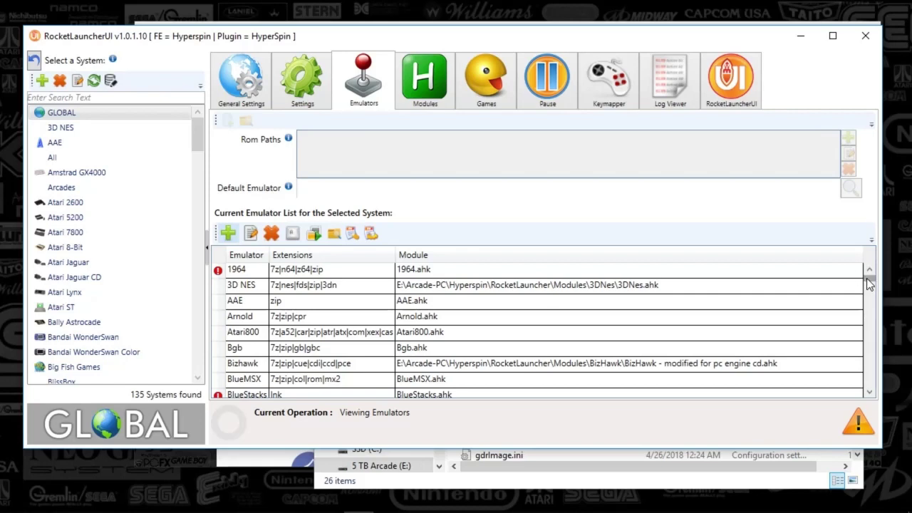
left_click_drag(869, 278, 872, 291)
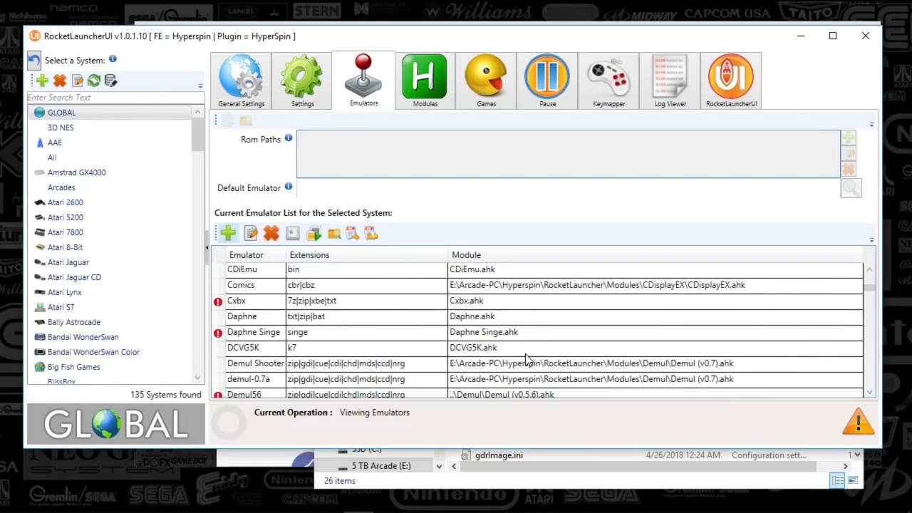
left_click(309, 382)
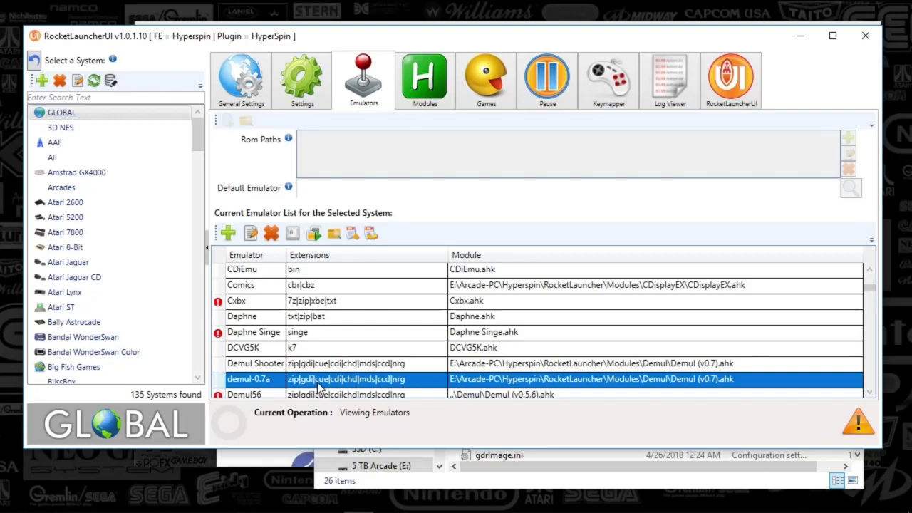
left_click(870, 395)
left_click(870, 395)
left_click(870, 395)
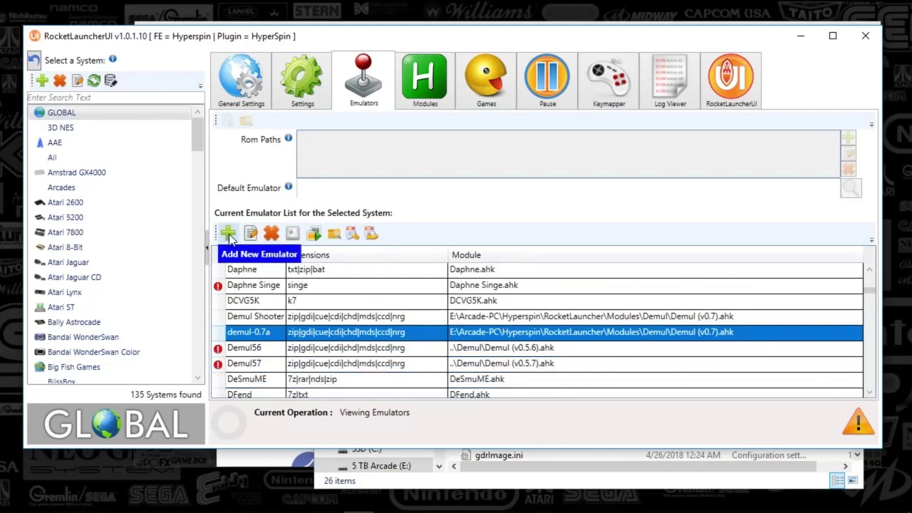
double_click(333, 334)
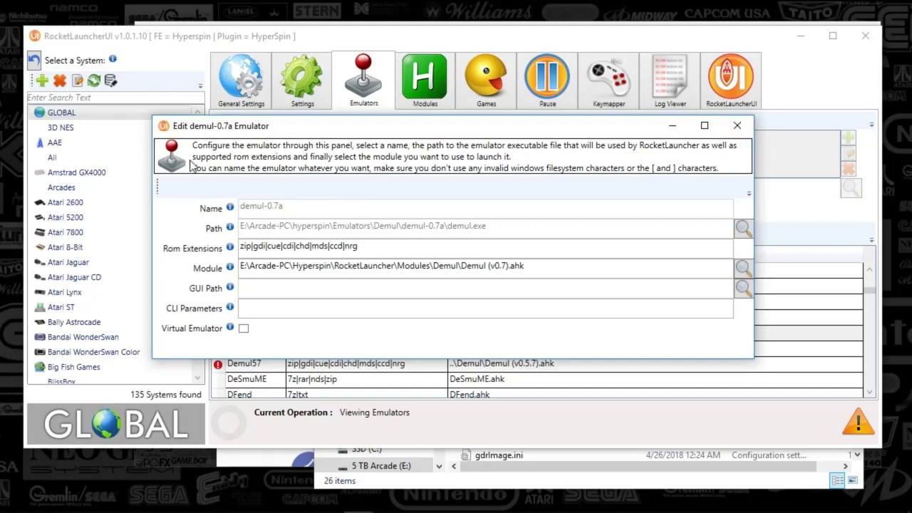
left_click_drag(211, 132, 237, 287)
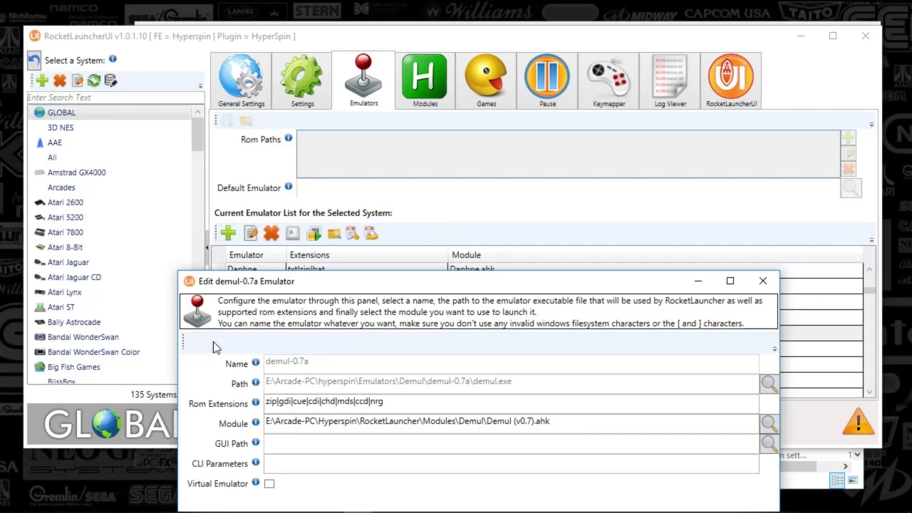
left_click(763, 284)
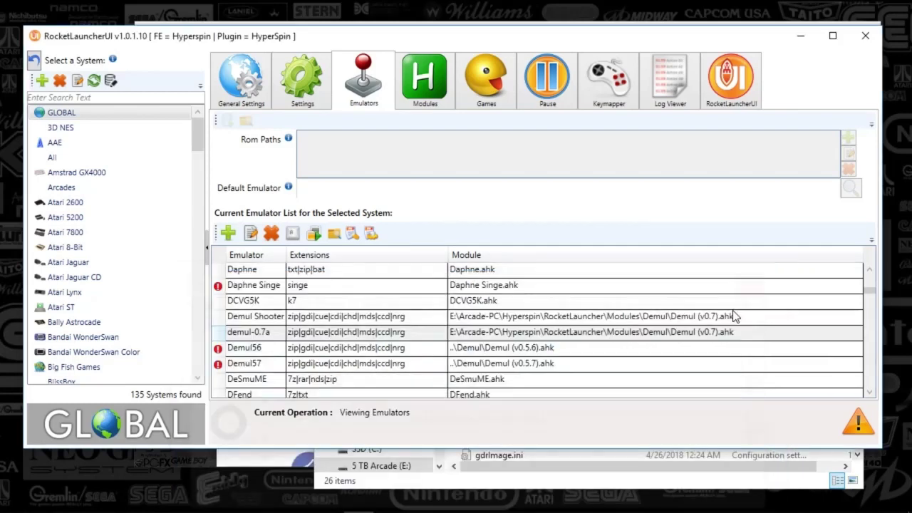
- Review the Demul Shooter emulator's path, rom extensions and module in its editor and close it
left_click(326, 319)
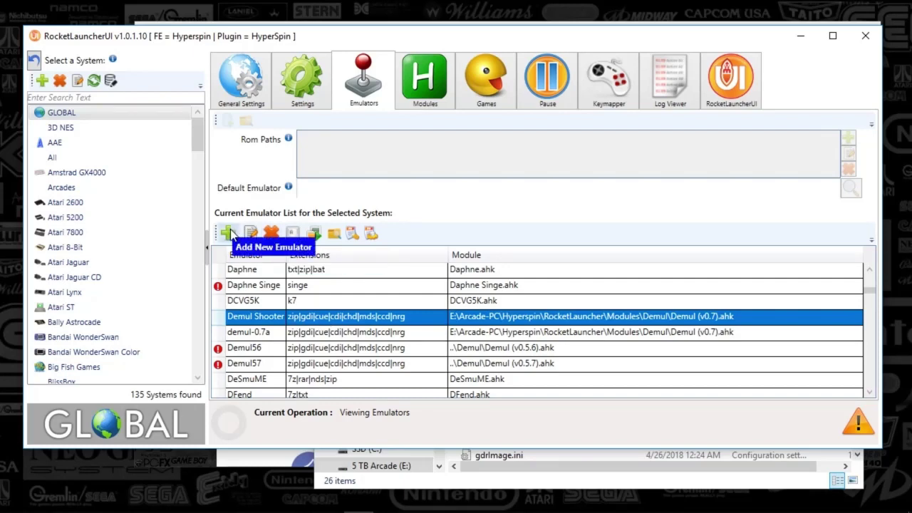
double_click(322, 319)
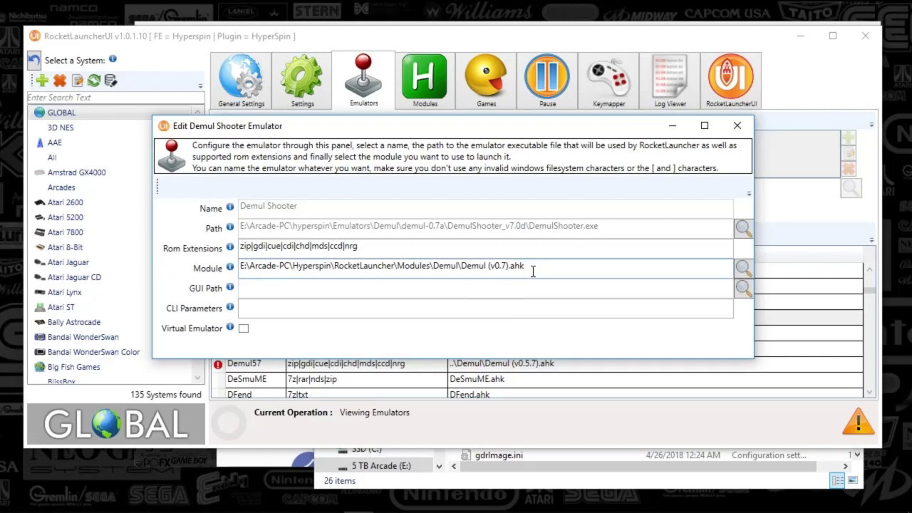
left_click(737, 126)
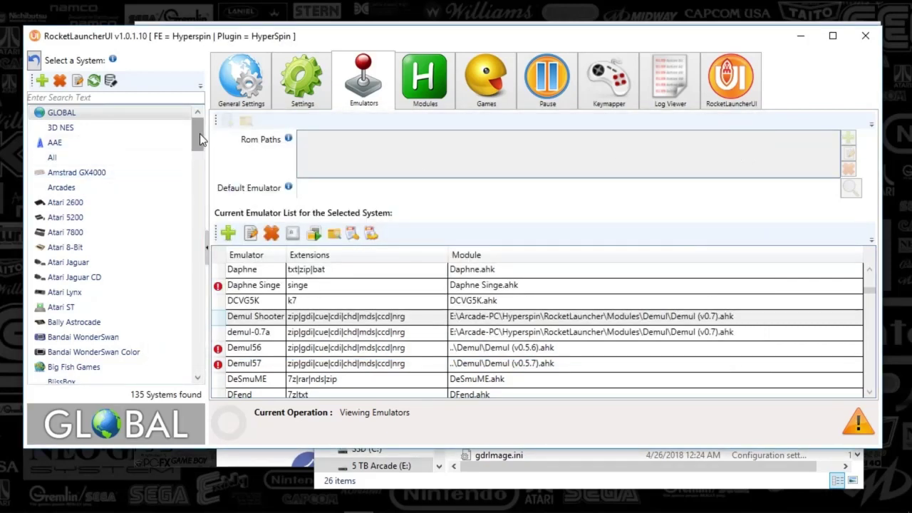
- Select the Sega Naomi system and review its main settings, including the Skip Checks option
left_click_drag(200, 140, 201, 319)
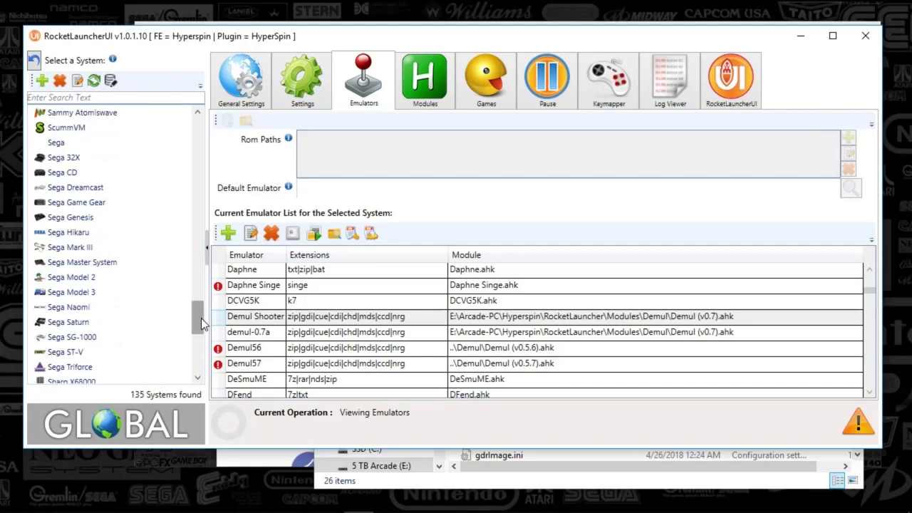
left_click(94, 302)
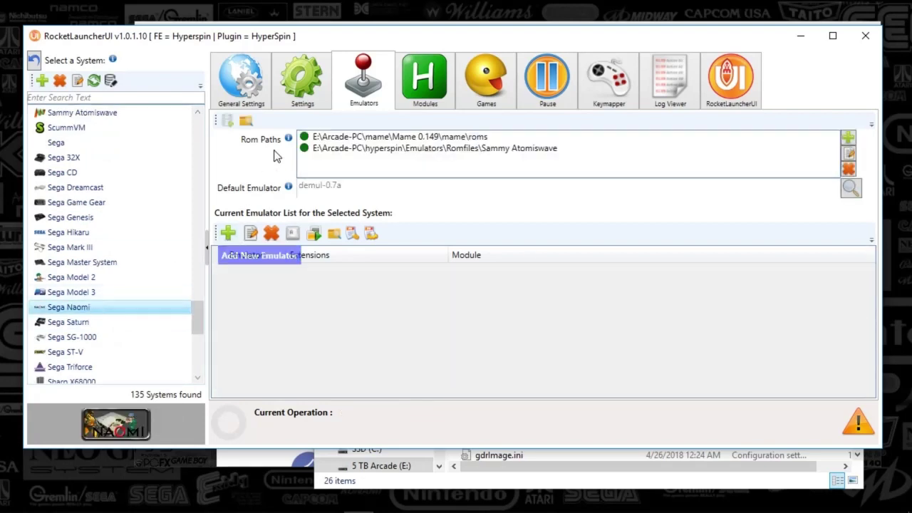
left_click(246, 103)
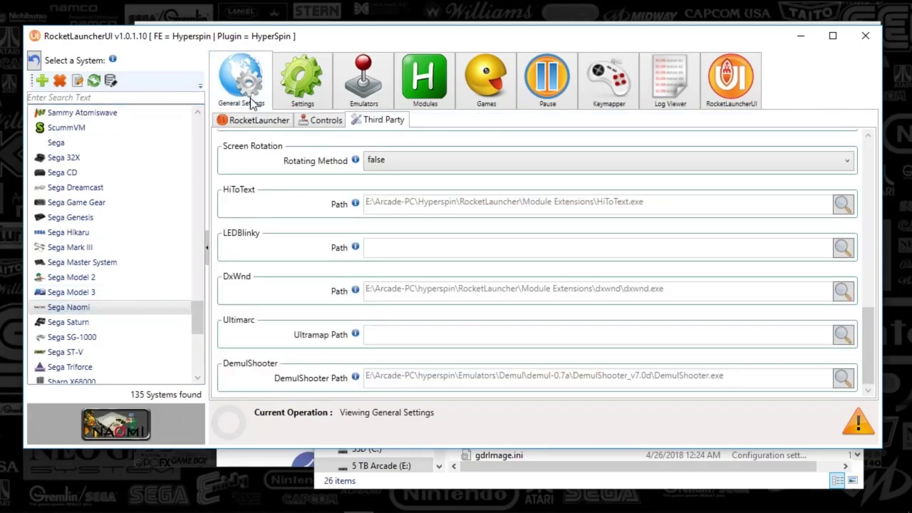
left_click(295, 100)
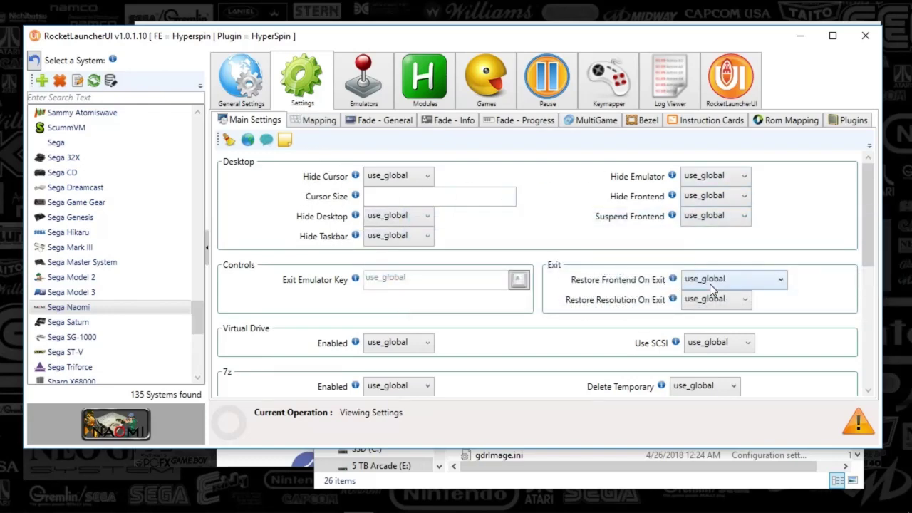
left_click_drag(864, 212, 865, 216)
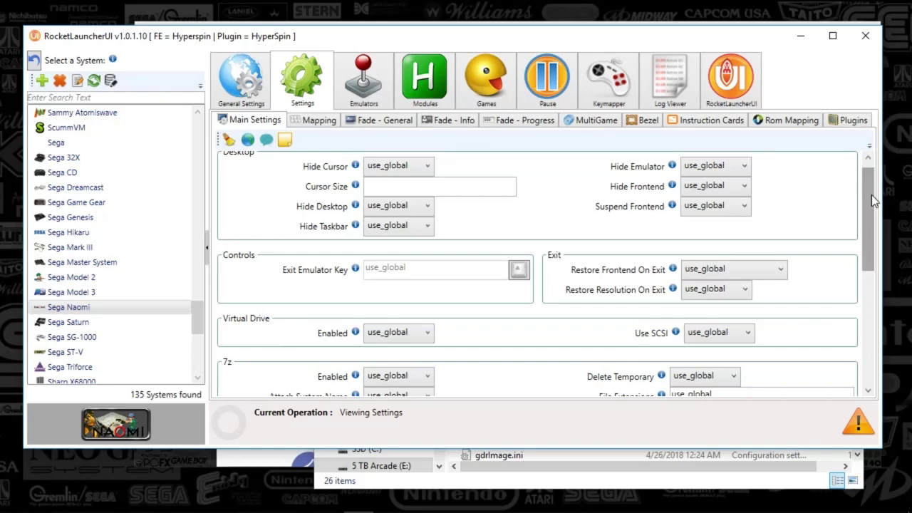
left_click_drag(868, 191, 863, 326)
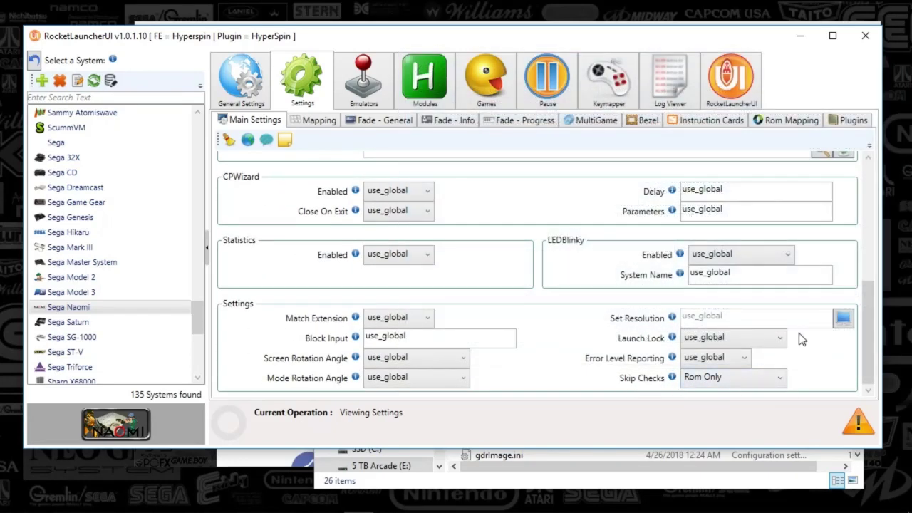
left_click_drag(869, 344, 895, 214)
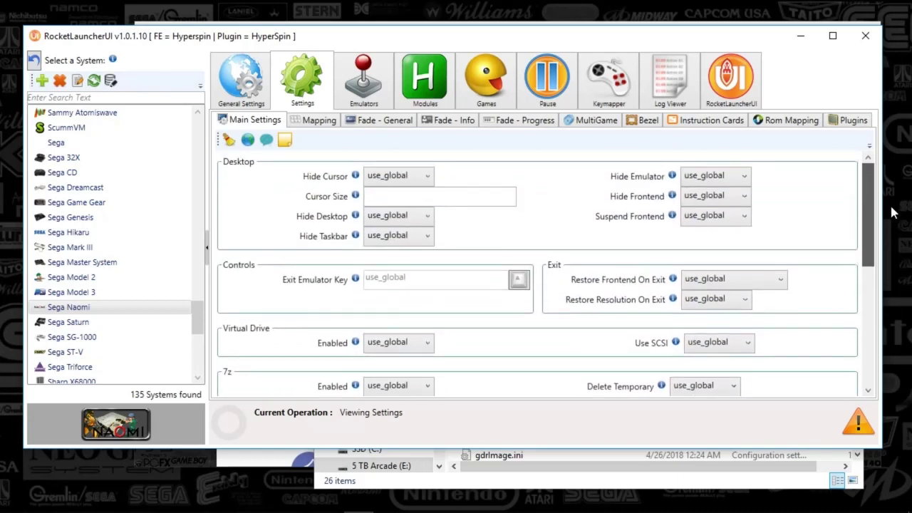
- Review Sega Naomi's general fade settings and its bezel settings
left_click(375, 122)
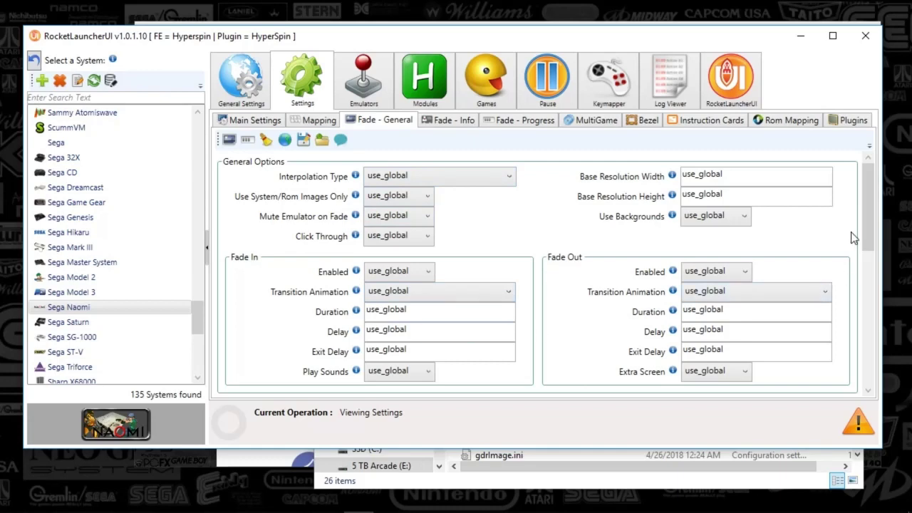
left_click_drag(872, 207, 867, 343)
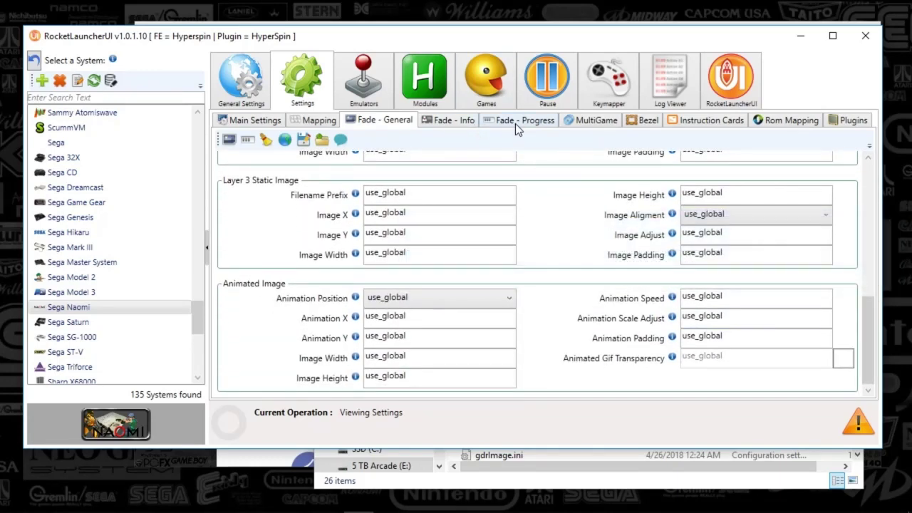
left_click(646, 122)
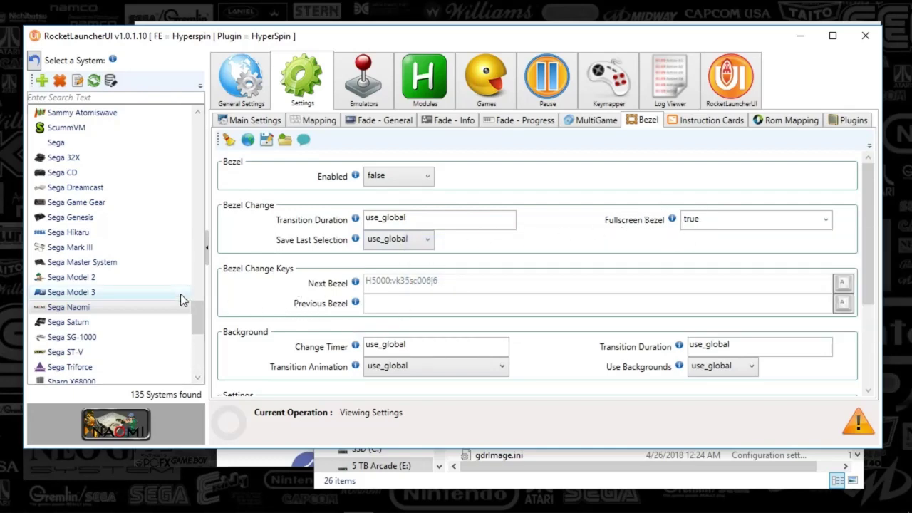
left_click_drag(869, 235, 842, 206)
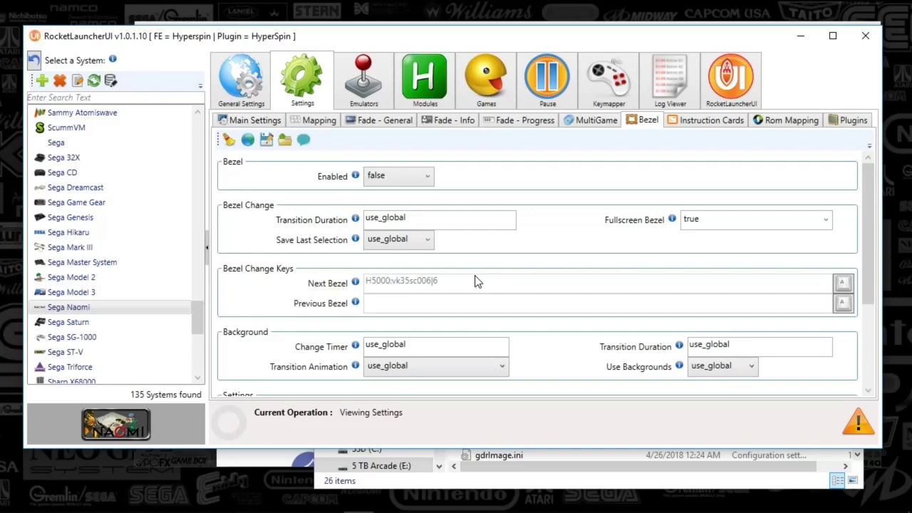
- Check Sega Naomi's rom paths and default emulator, look over the available emulators, and close the selection without changing it
left_click(363, 78)
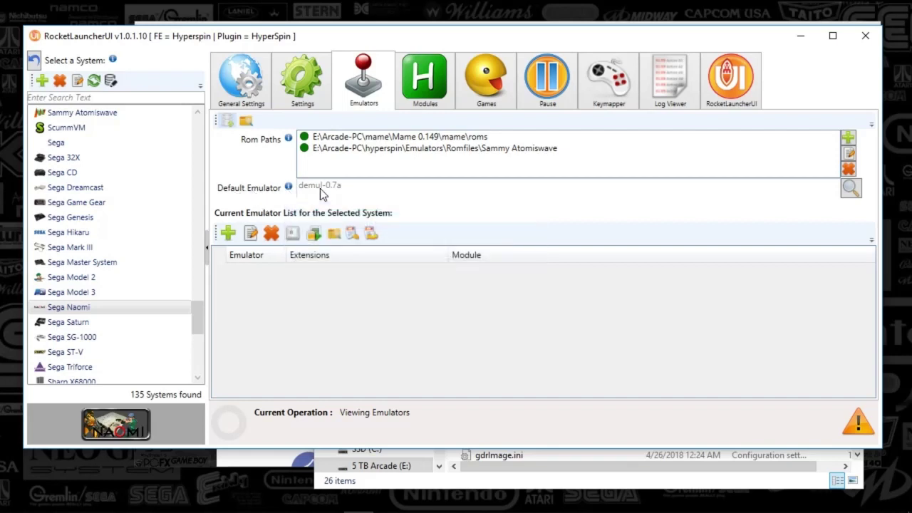
left_click(849, 189)
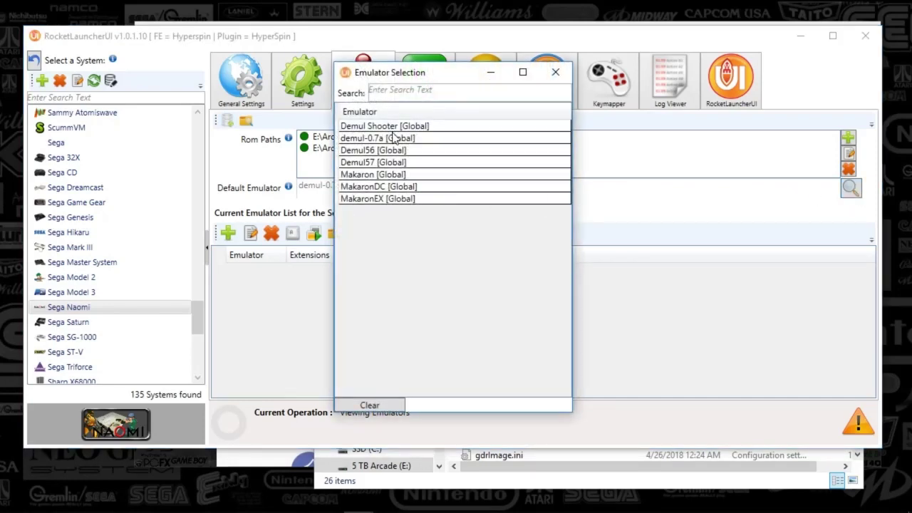
left_click(555, 74)
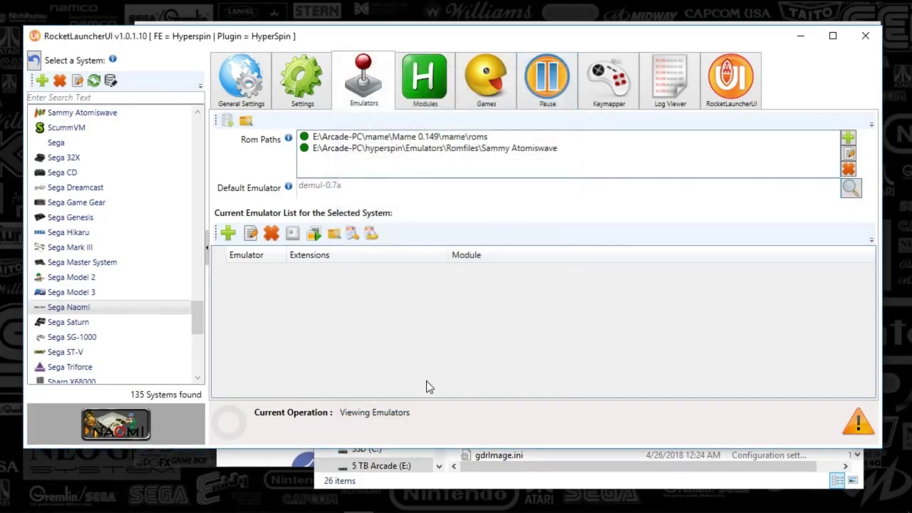
- Open the global settings of Sega Naomi's Demul (v0.7) module and review its fullscreen, controller code, VMU, shader and video options
left_click(419, 99)
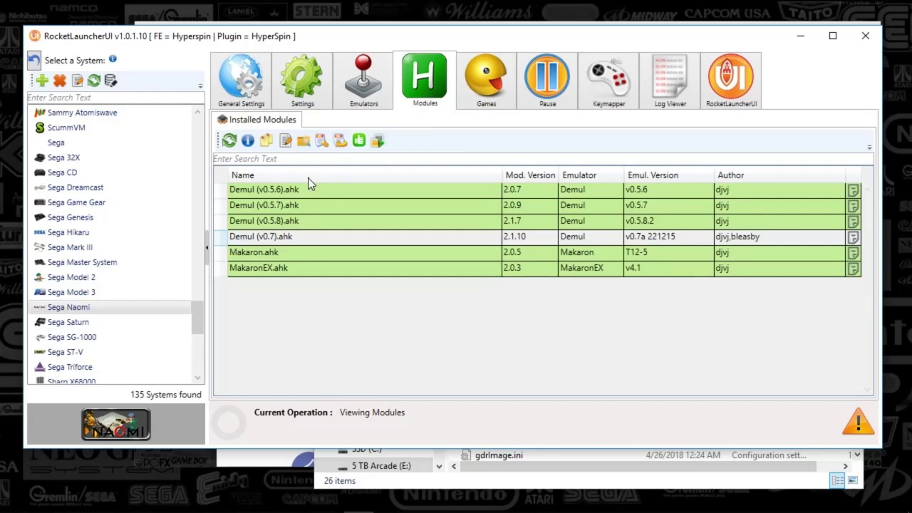
left_click(322, 141)
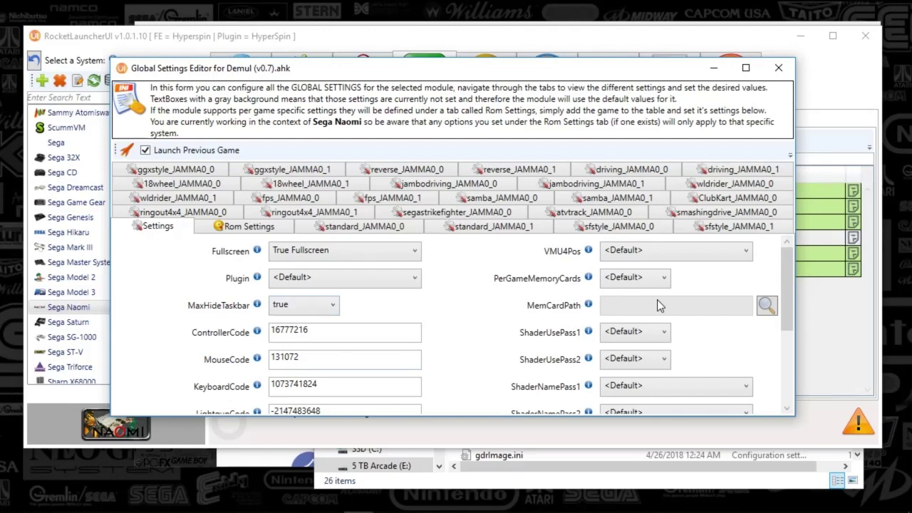
left_click_drag(782, 264, 789, 298)
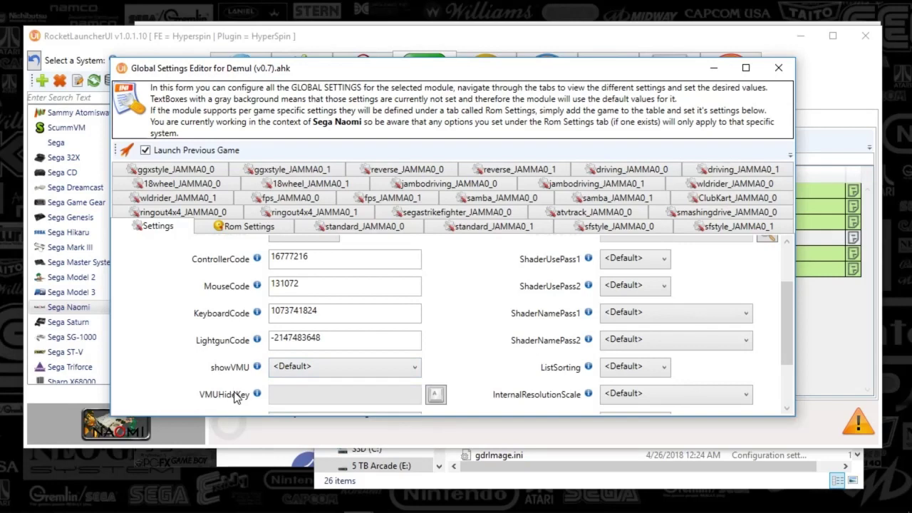
scroll(237, 397, "down", 3)
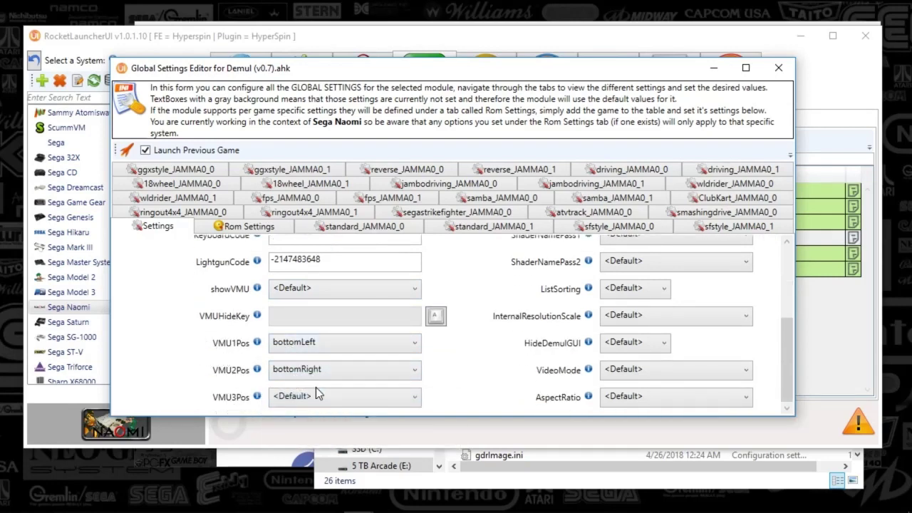
scroll(633, 316, "up", 6)
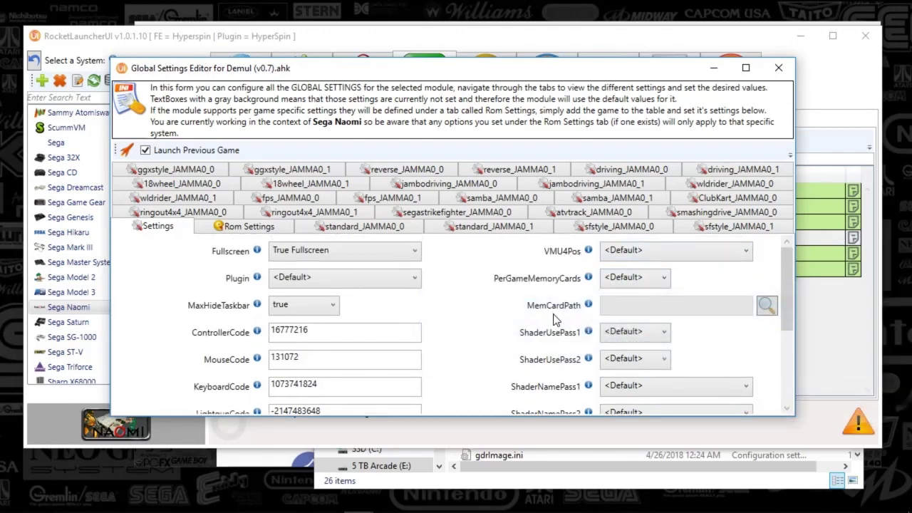
scroll(558, 318, "down", 1)
scroll(634, 321, "down", 4)
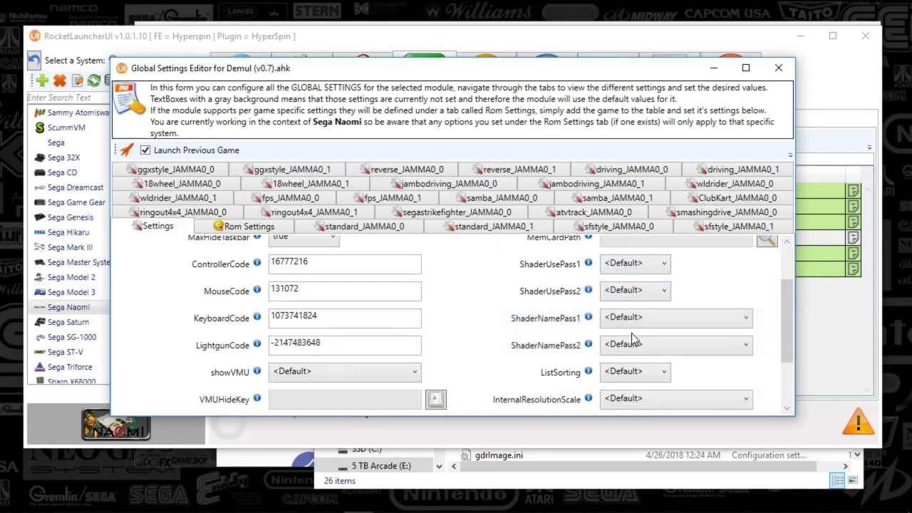
mouse_move(591, 306)
scroll(591, 306, "down", 1)
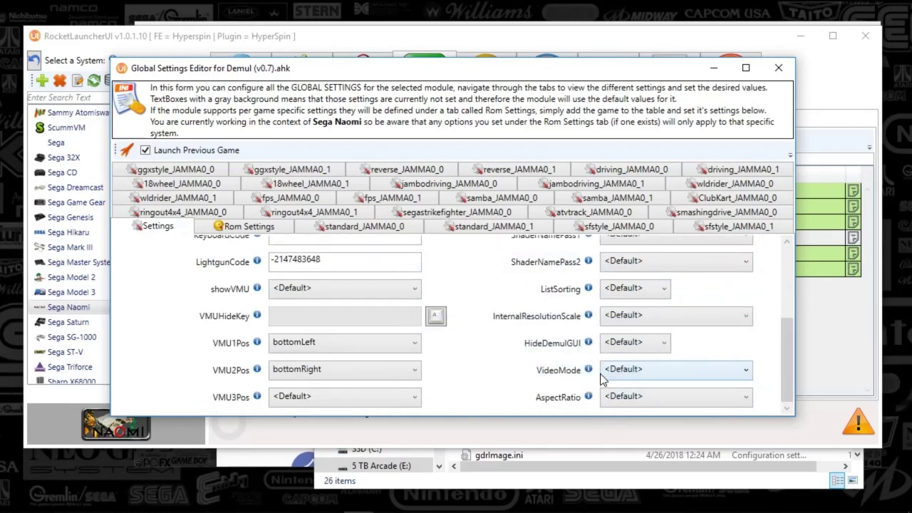
scroll(563, 295, "up", 6)
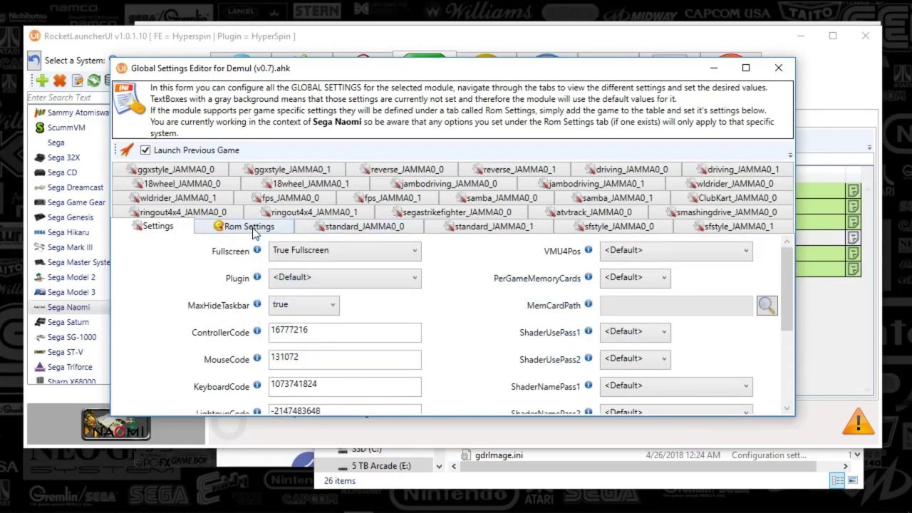
- Show the module's rom-specific settings in an enlarged editor window and look through the Sega Naomi game list
left_click(250, 227)
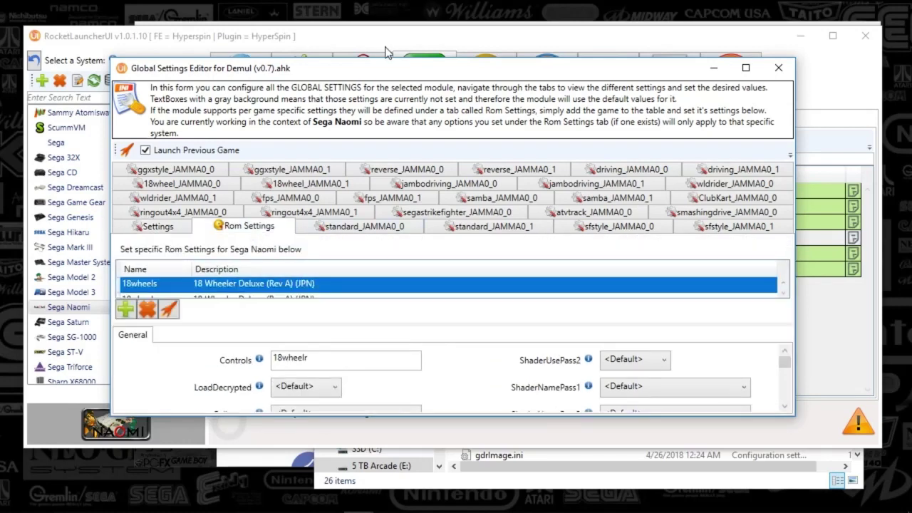
left_click_drag(386, 58, 390, 4)
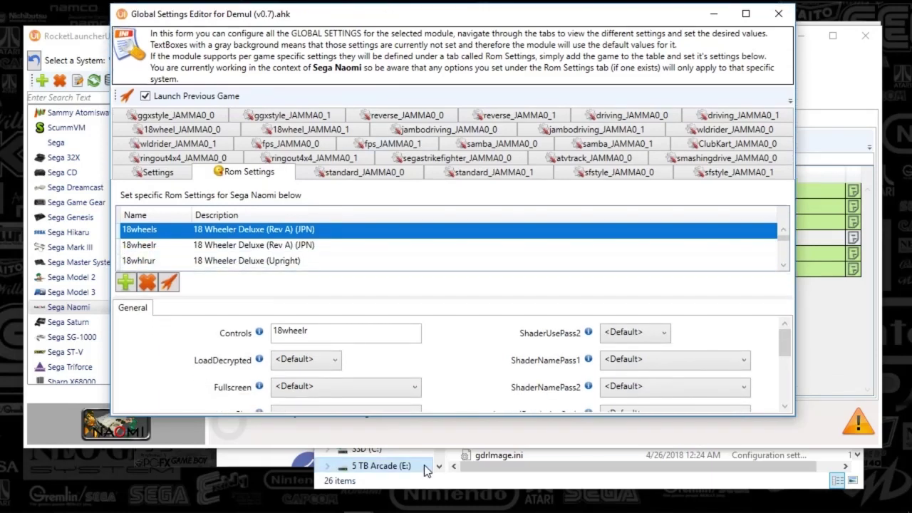
left_click_drag(446, 419, 460, 507)
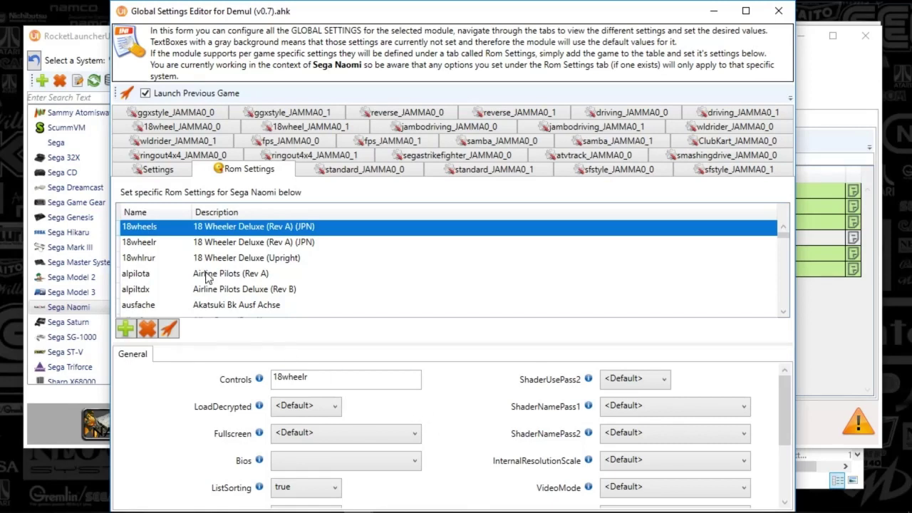
scroll(249, 276, "down", 1)
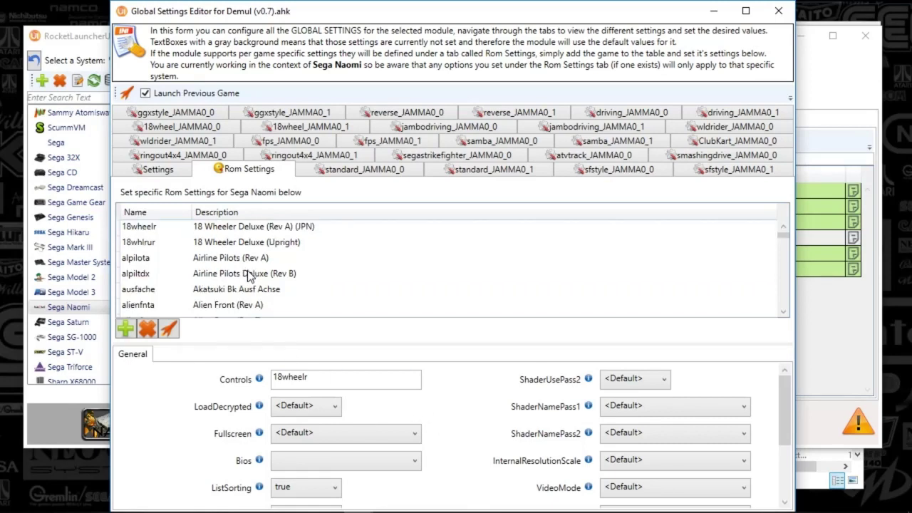
scroll(248, 275, "down", 10)
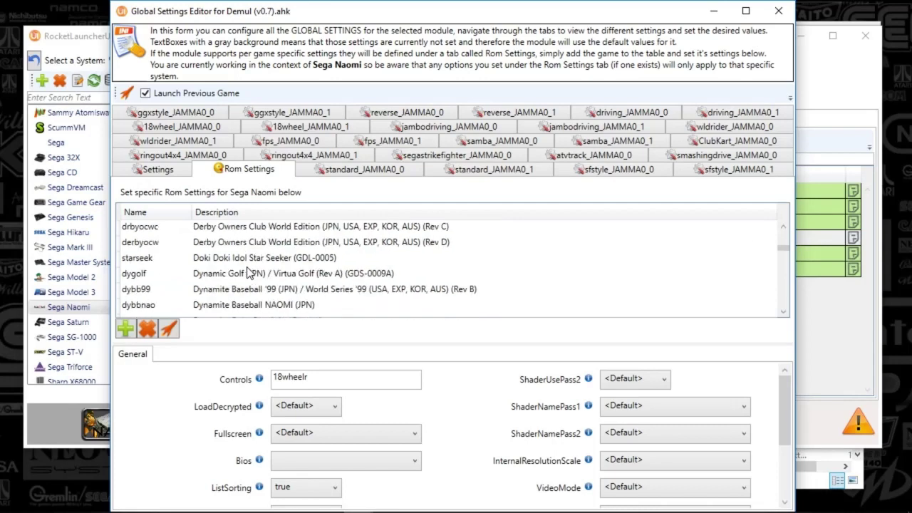
scroll(248, 276, "down", 12)
left_click(223, 214)
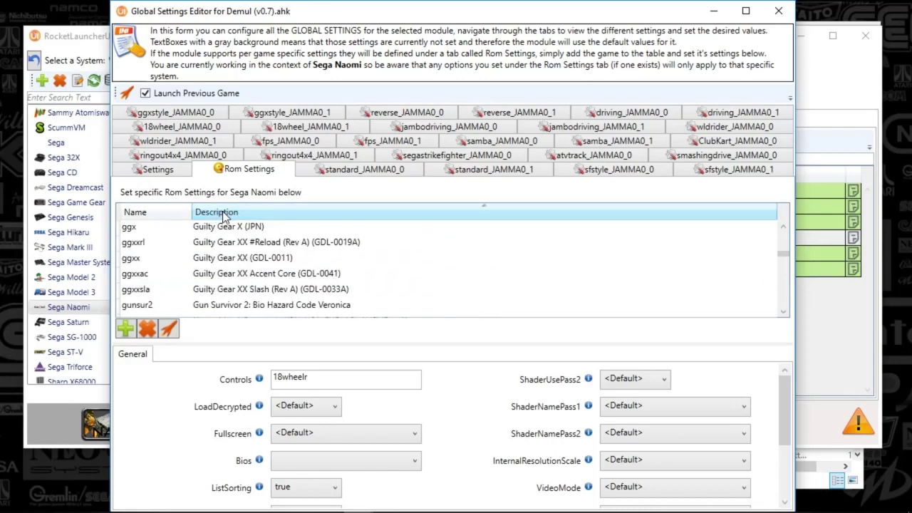
left_click_drag(783, 257, 783, 271)
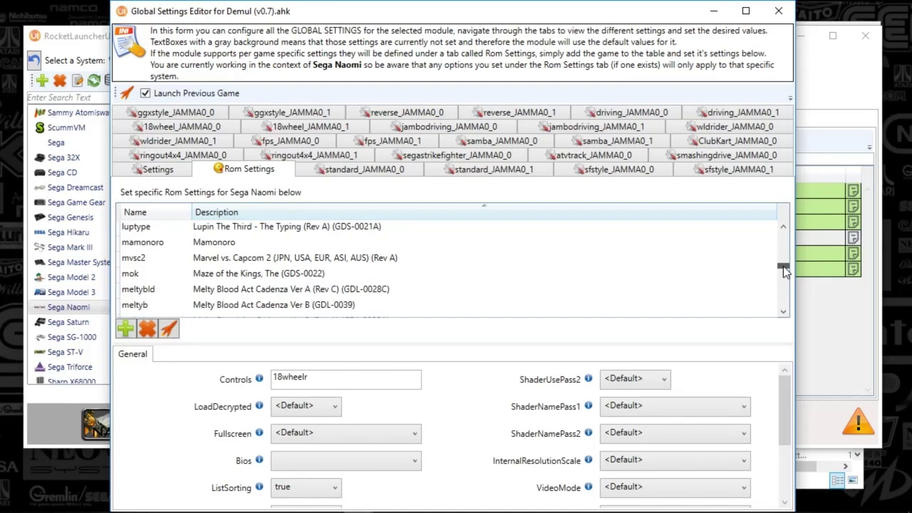
- Examine the rom settings for Maze of the Kings, including Controls, Bios, ListSorting and DemulShooterEnabled
left_click(204, 278)
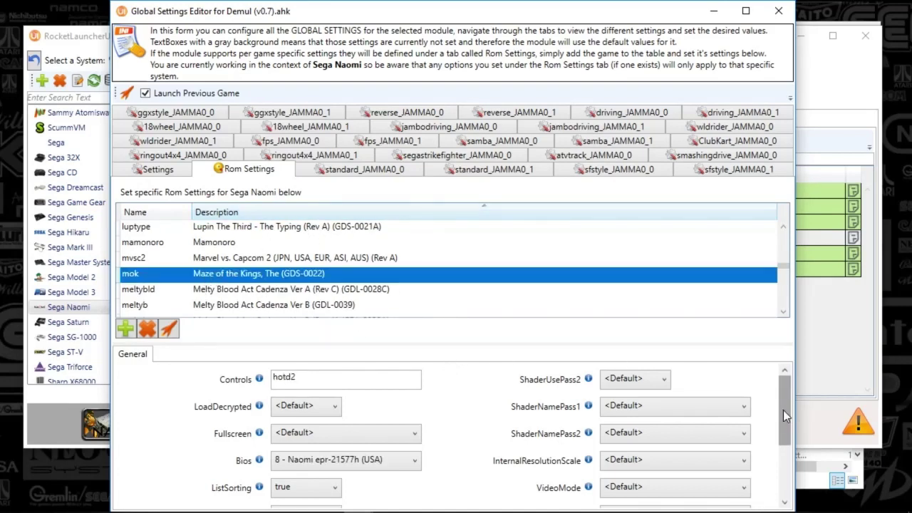
mouse_move(783, 410)
left_mouse_down()
mouse_move(782, 419)
mouse_move(772, 399)
left_mouse_up()
scroll(789, 406, "down", 1)
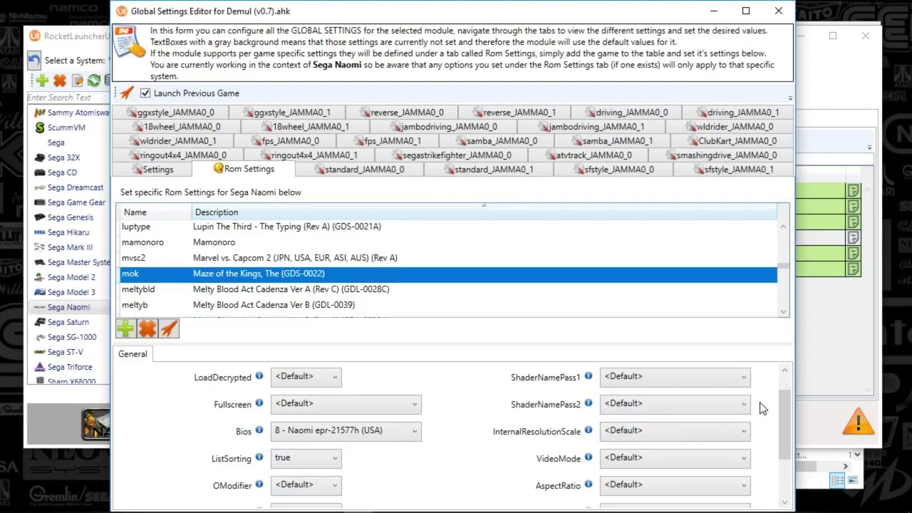
left_click_drag(782, 402, 789, 432)
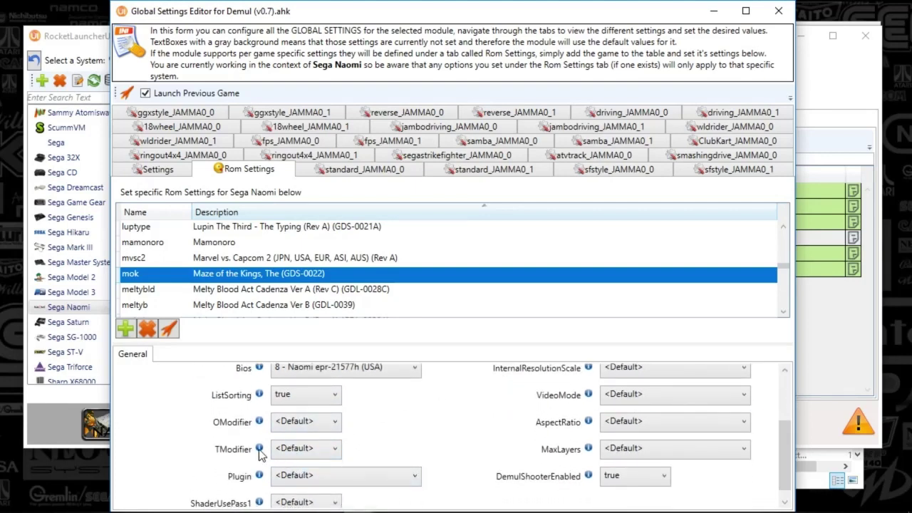
scroll(216, 443, "down", 1)
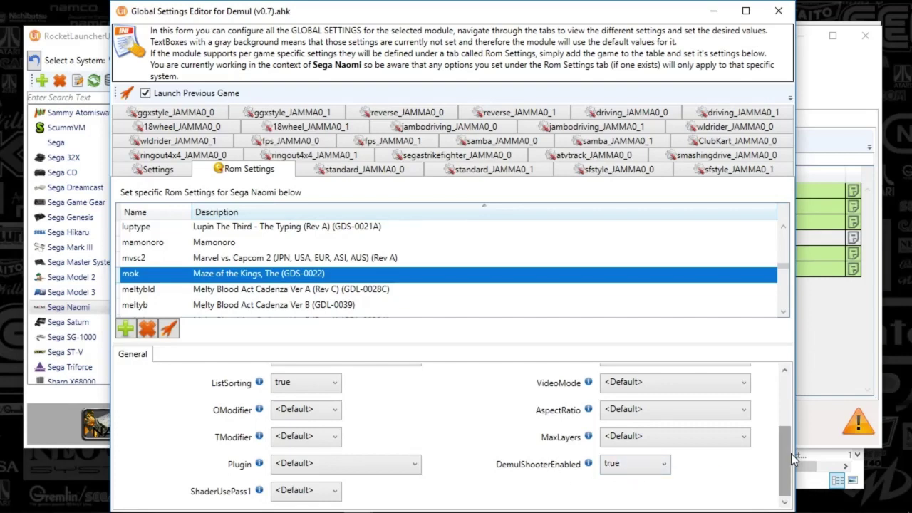
left_click_drag(787, 454, 774, 427)
scroll(768, 413, "up", 2)
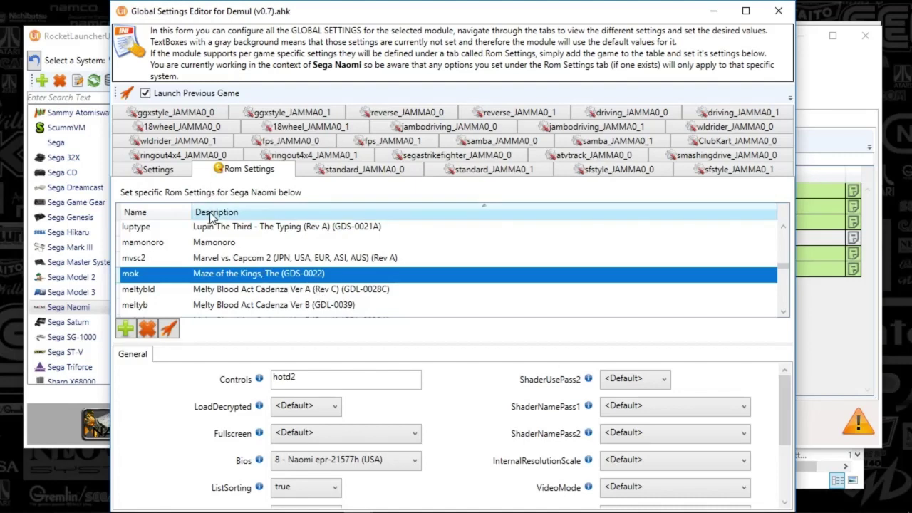
- Compare the rom settings of Marvel vs. Capcom 2, both Melty Blood Act Cadenza versions and Lupin The Third - The Typing
left_click(225, 262)
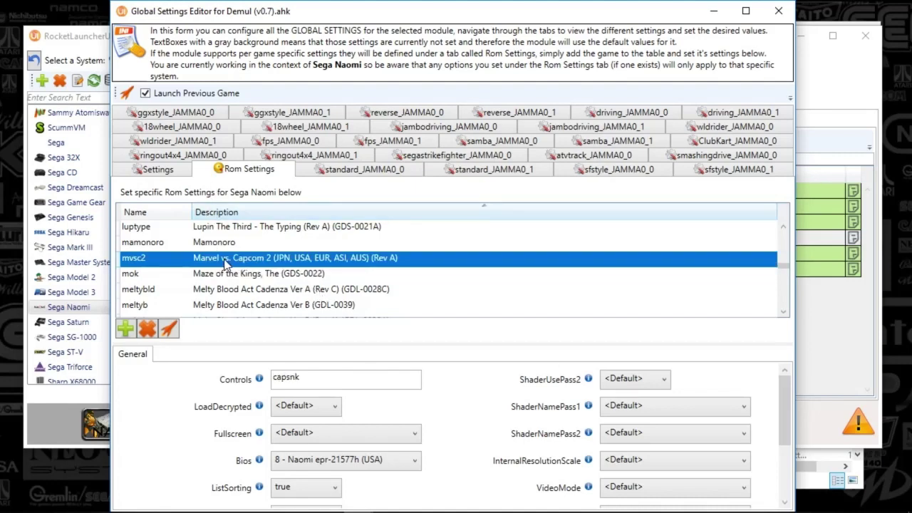
left_click(210, 294)
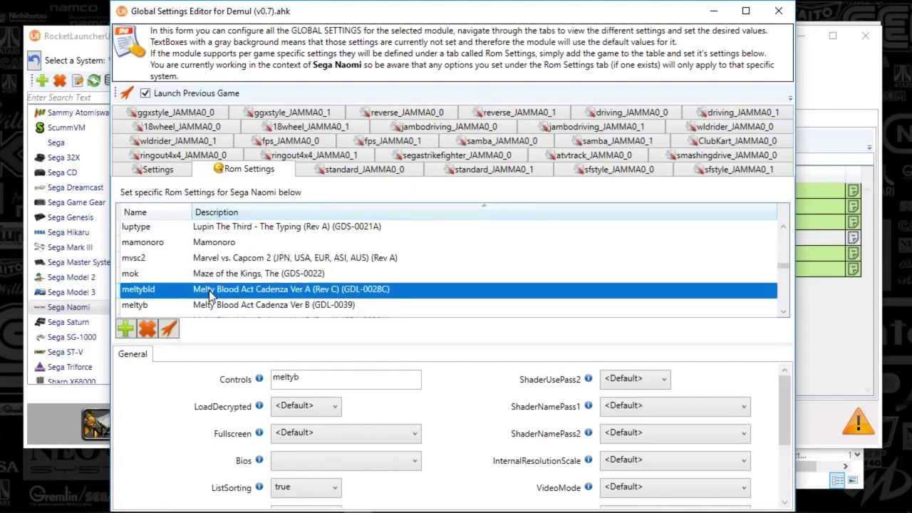
left_click(312, 305)
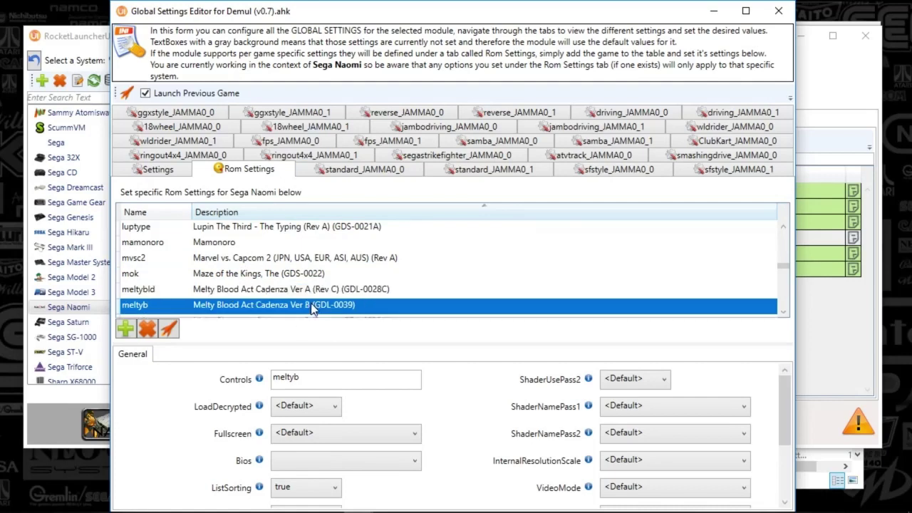
scroll(299, 298, "up", 2)
left_click(251, 288)
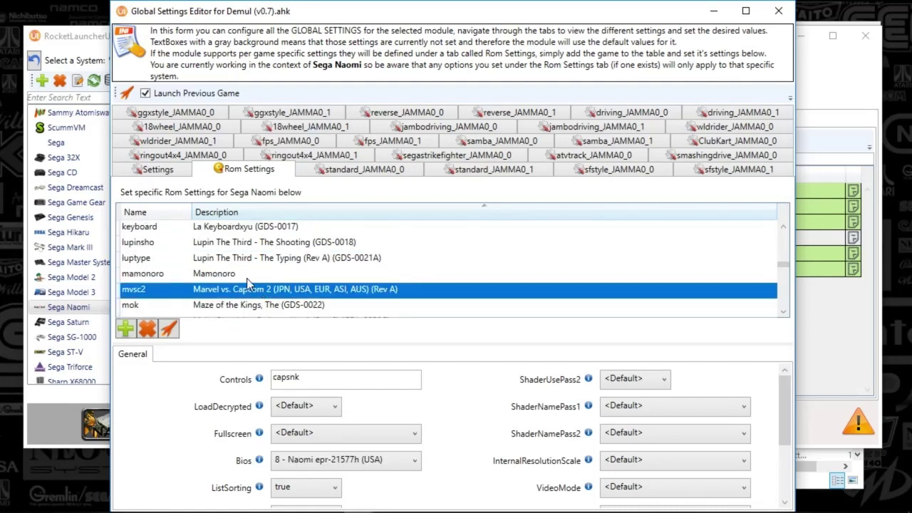
mouse_move(782, 396)
left_mouse_down()
mouse_move(790, 451)
mouse_move(777, 399)
left_mouse_up()
left_click(259, 265)
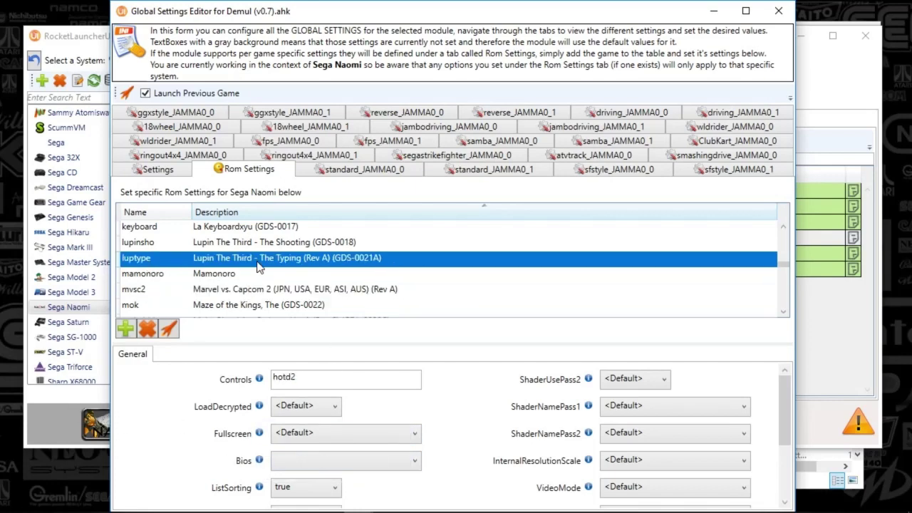
- Look through the rest of the rom list and check the settings of Shootout Pool Medal, Slashout and 18 Wheeler Deluxe (Upright)
scroll(260, 292, "down", 7)
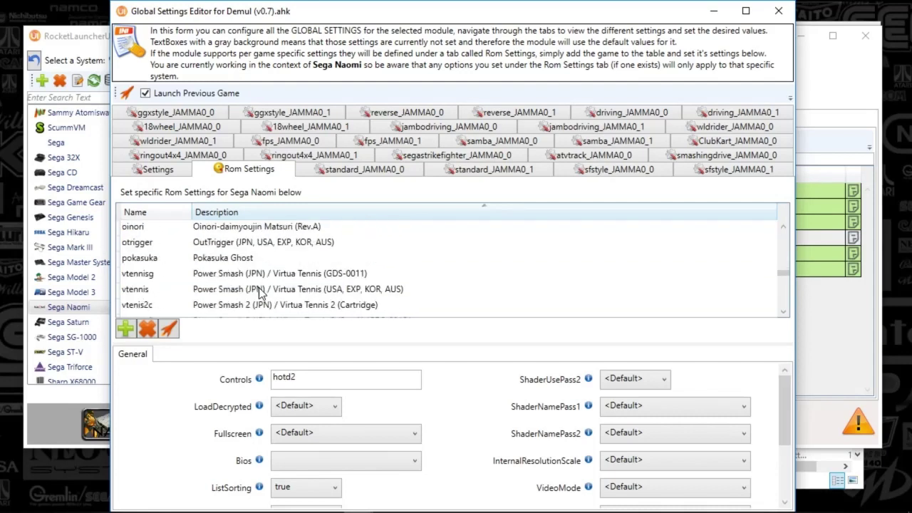
scroll(260, 292, "down", 15)
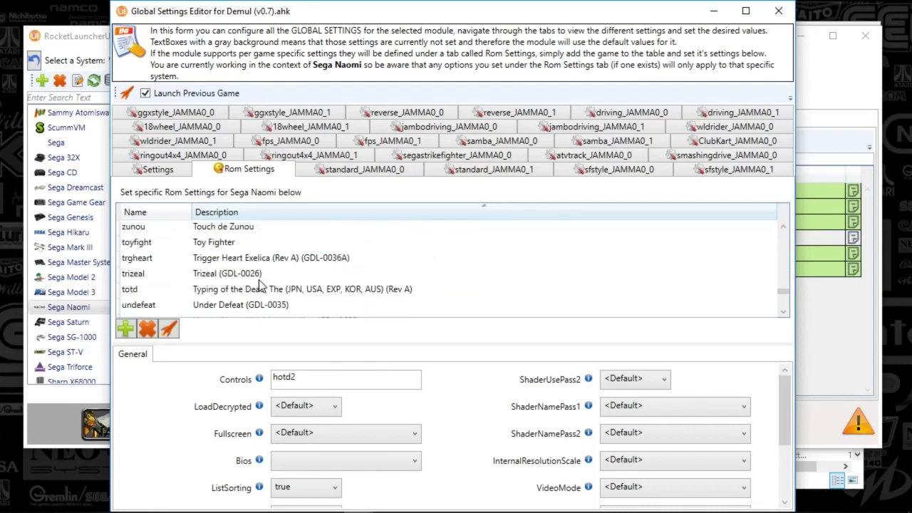
scroll(260, 287, "up", 8)
left_click(233, 277)
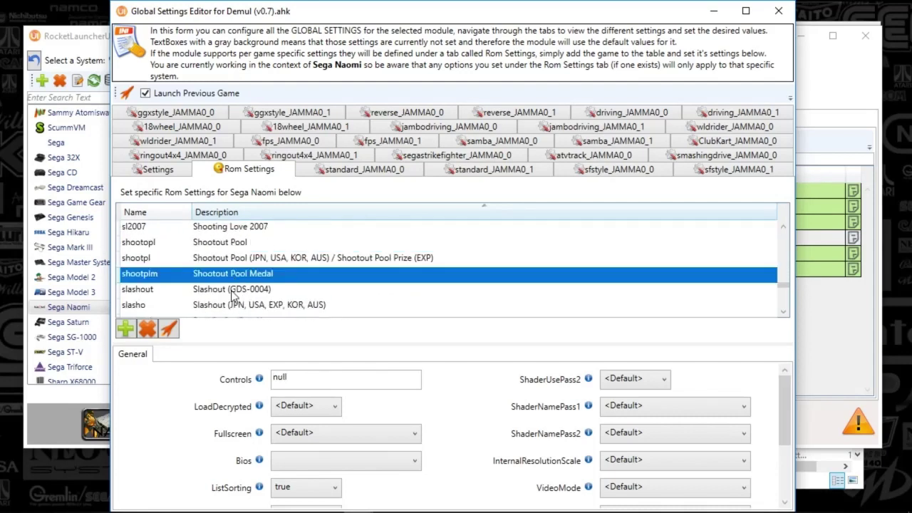
left_click(233, 291)
left_click_drag(783, 282, 782, 228)
left_click(235, 276)
left_click(229, 259)
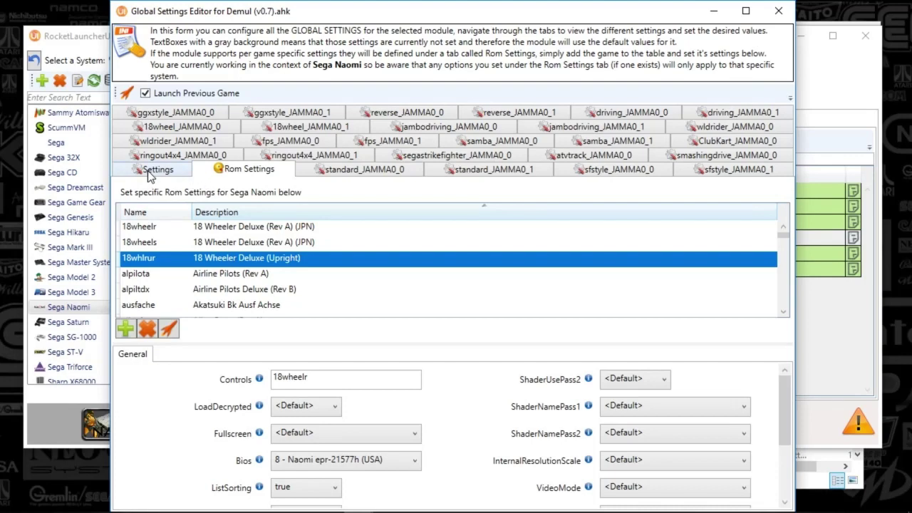
- Review the control codes in the standard_JAMMA0_0, standard_JAMMA0_1 and sfstyle_JAMMA0_0 profiles and close the module settings editor
left_click(361, 174)
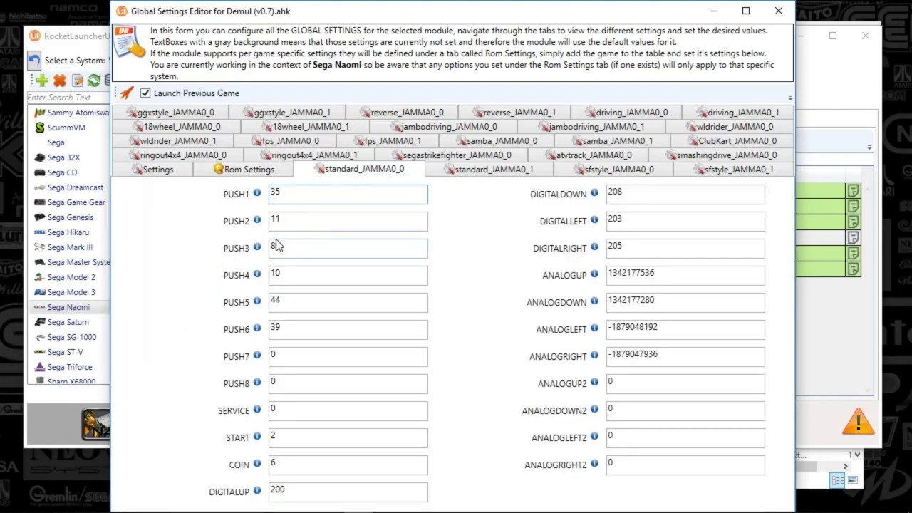
mouse_move(257, 333)
left_click(477, 171)
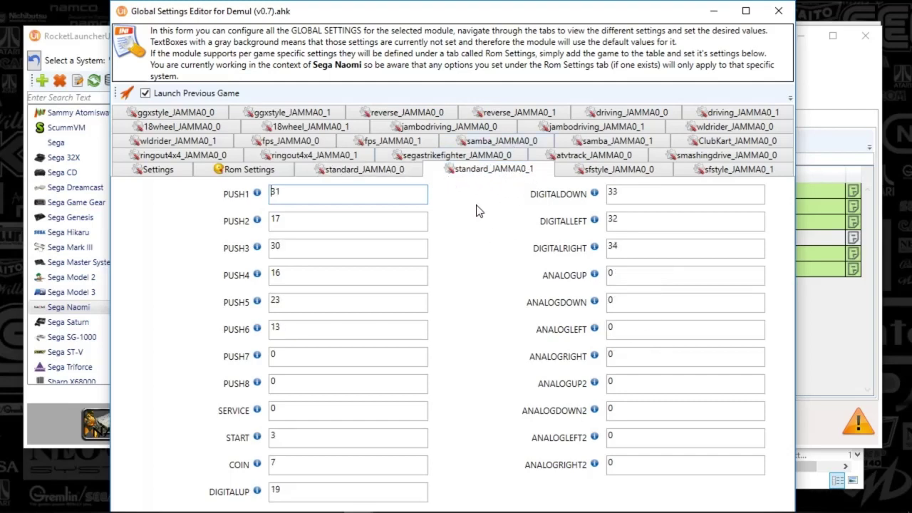
left_click(604, 171)
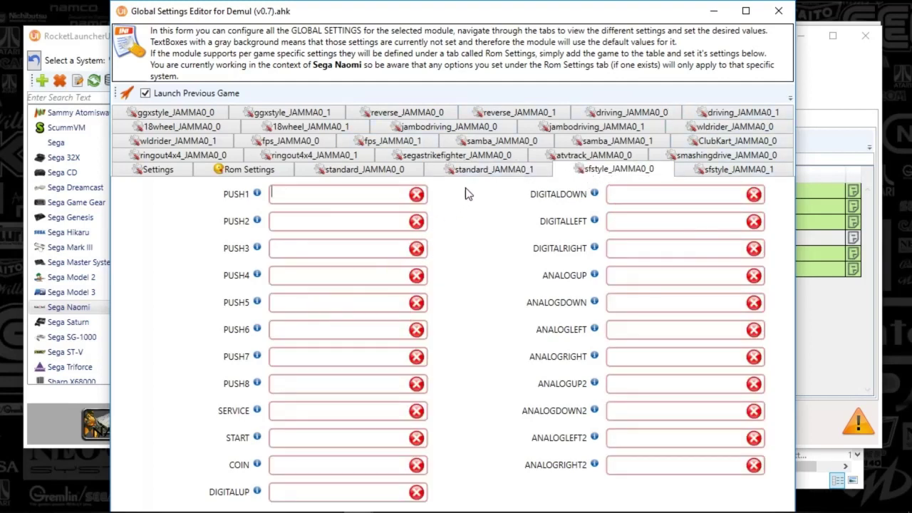
left_click(382, 173)
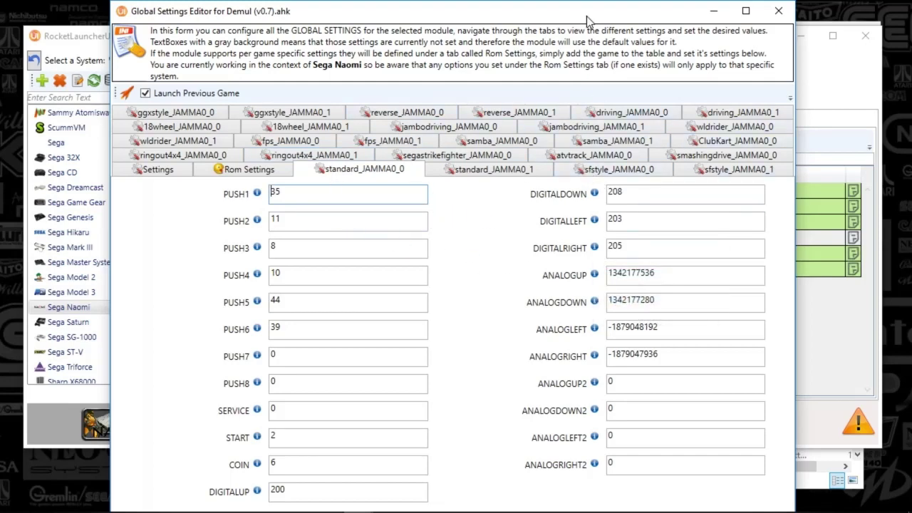
left_click(778, 11)
- Switch to the running Demul emulator, look at its run options and reposition its window over RocketLauncherUI
mouse_move(755, 502)
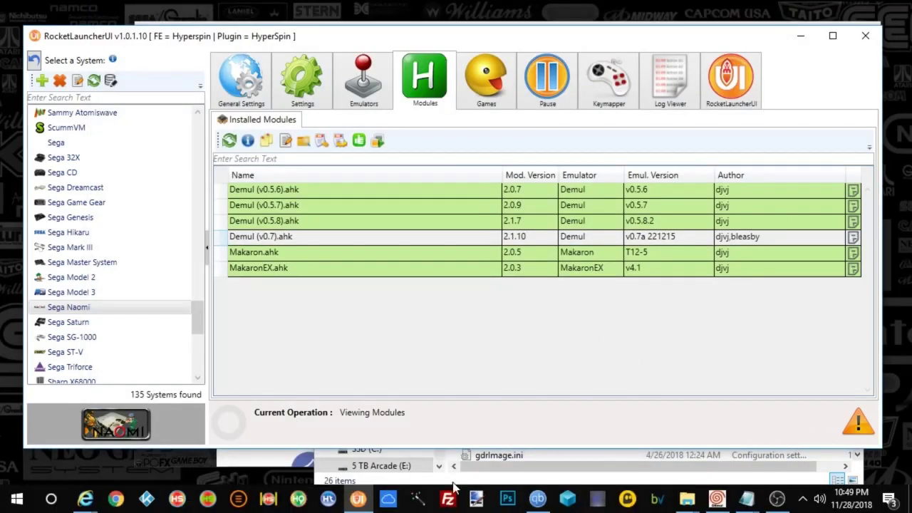
left_click(717, 501)
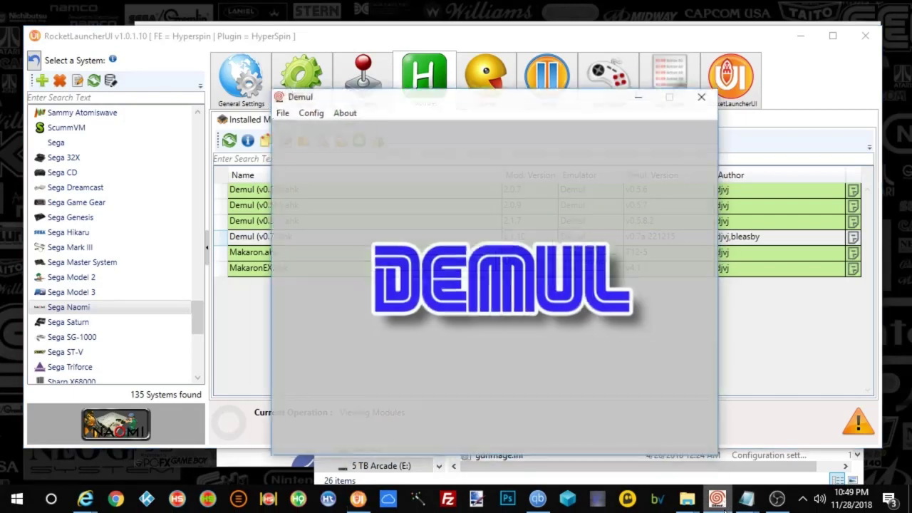
left_click(271, 106)
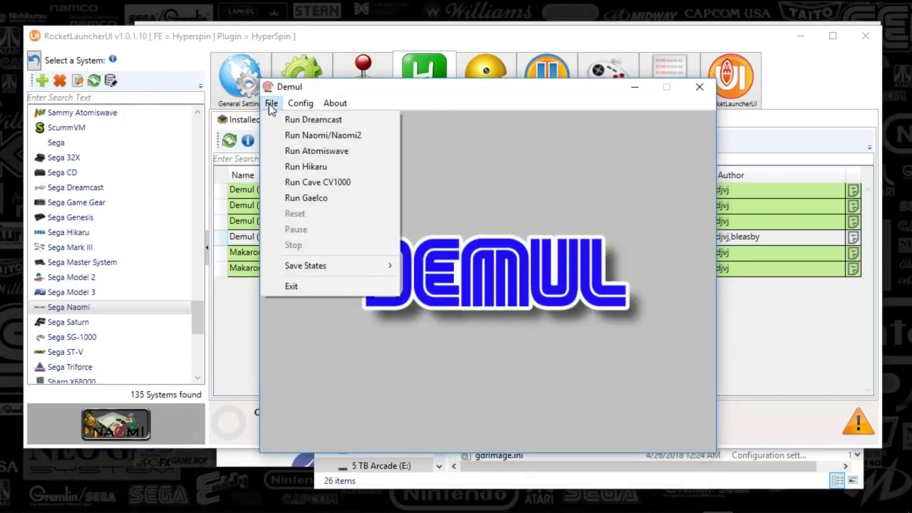
left_click(291, 90)
left_click_drag(291, 90, 299, 345)
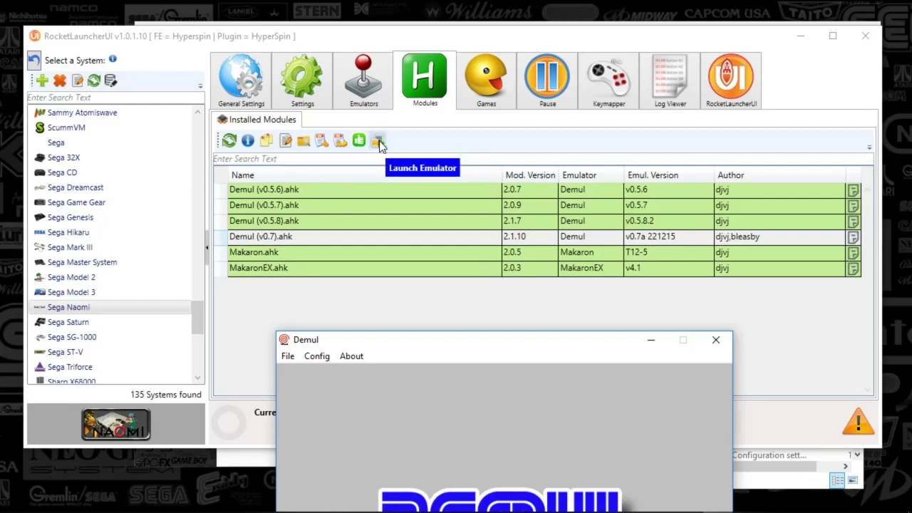
left_click_drag(463, 341, 440, 73)
- Review Demul's Direct3D11 graphics configuration and its sound configuration, leaving both without changes
left_click(301, 90)
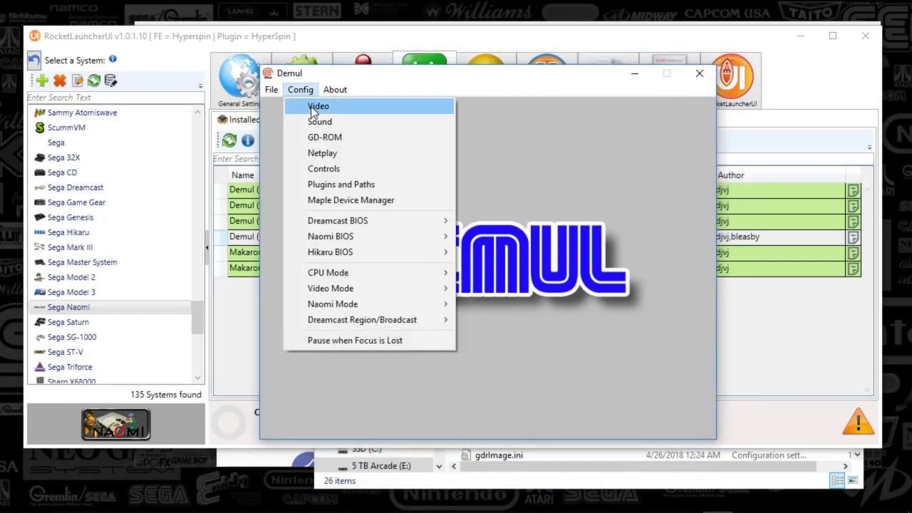
left_click(314, 108)
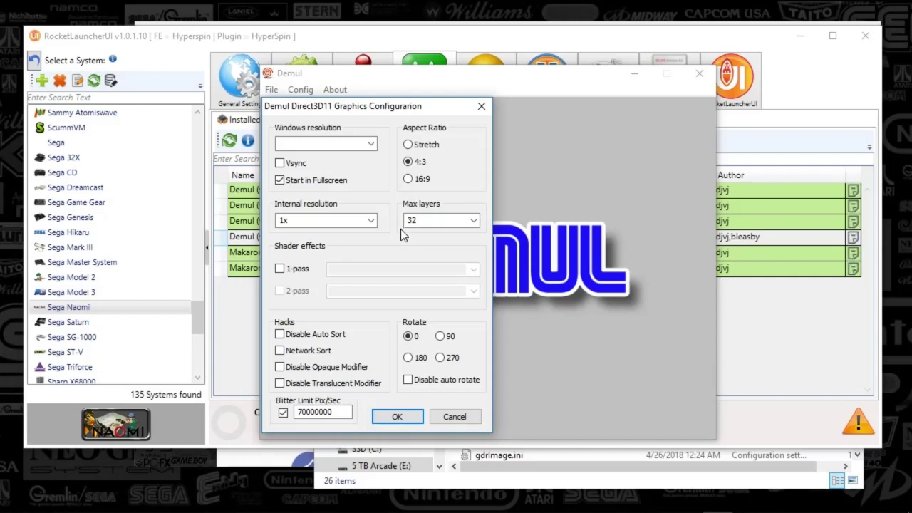
left_click(455, 417)
left_click(300, 90)
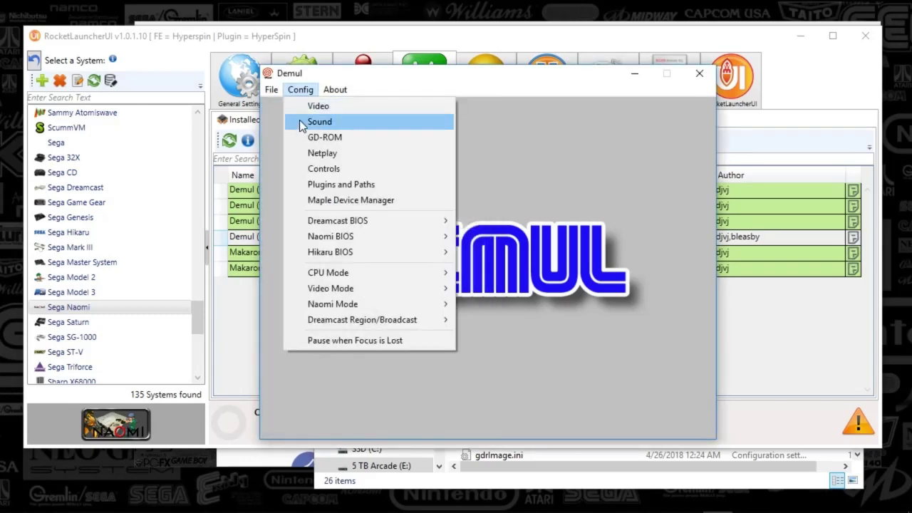
left_click(314, 122)
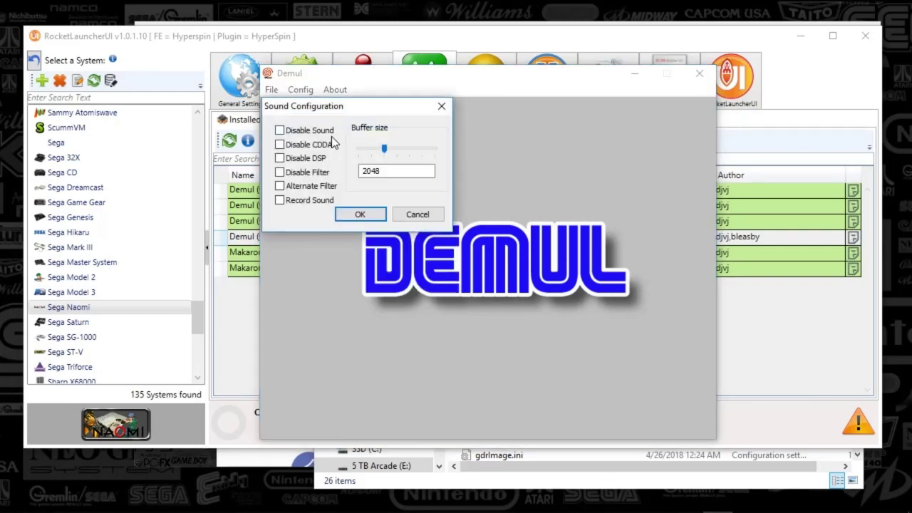
left_click(442, 108)
- Open Demul's controls configuration and review the Dreamcast Joy 1 and Joy 2 button assignments
left_click(305, 92)
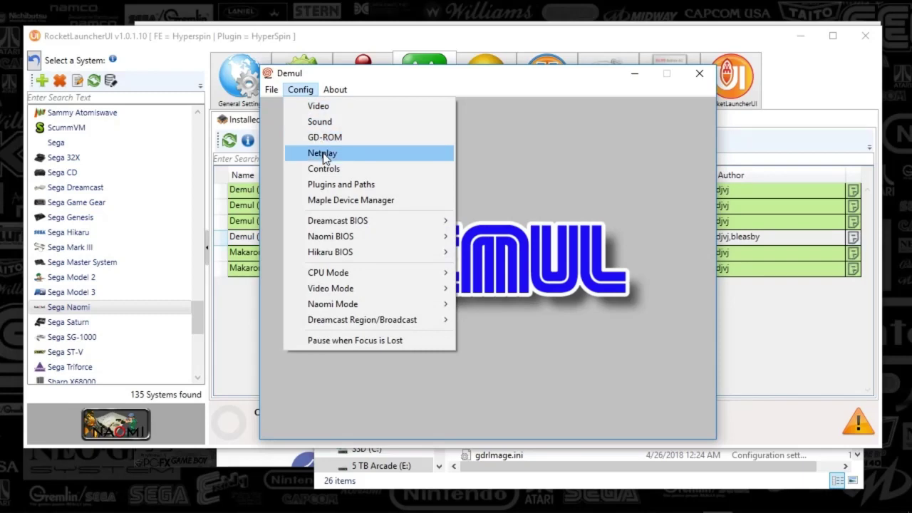
left_click(337, 169)
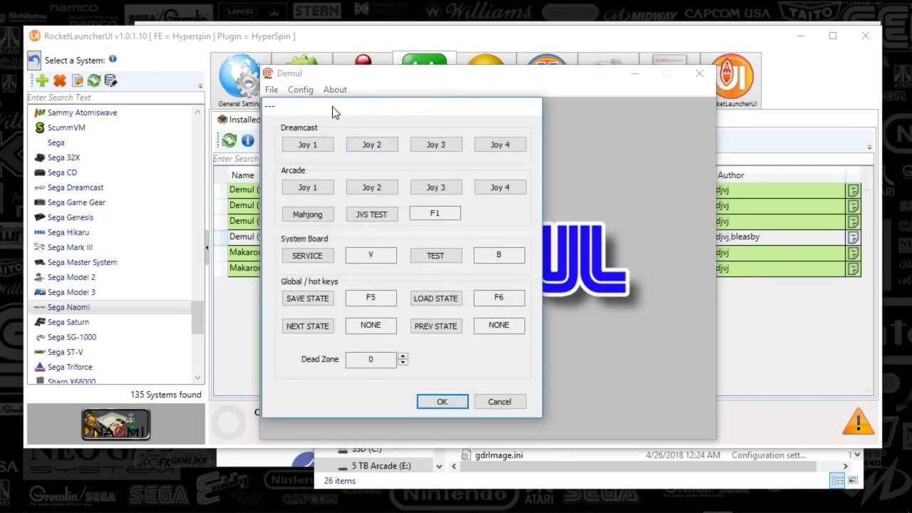
left_click_drag(324, 111, 312, 111)
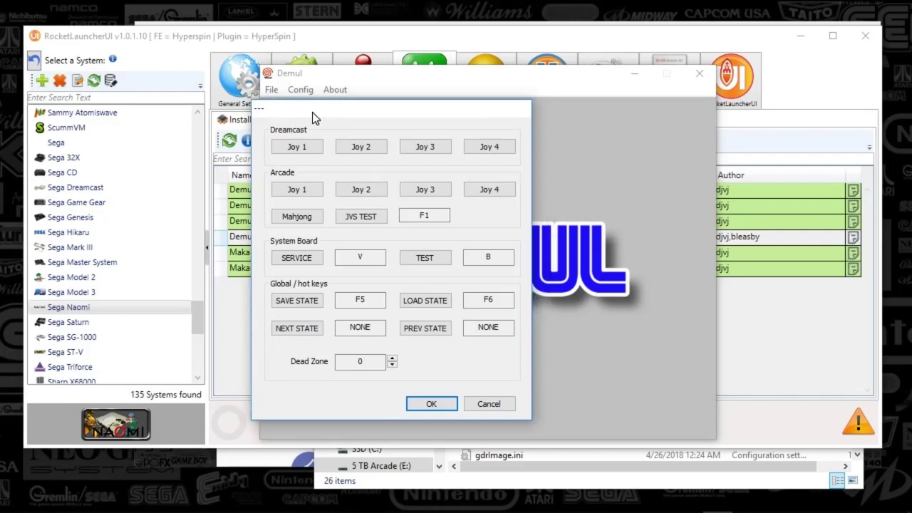
left_click(299, 149)
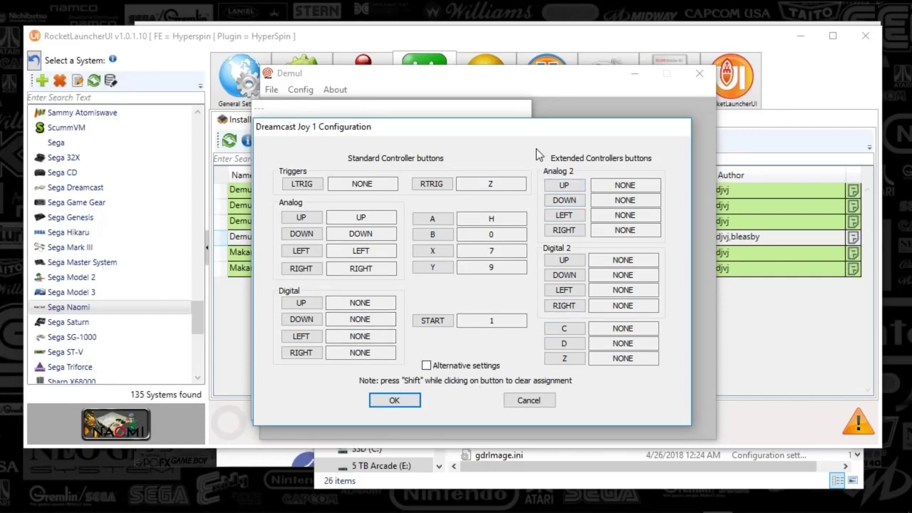
left_click(529, 400)
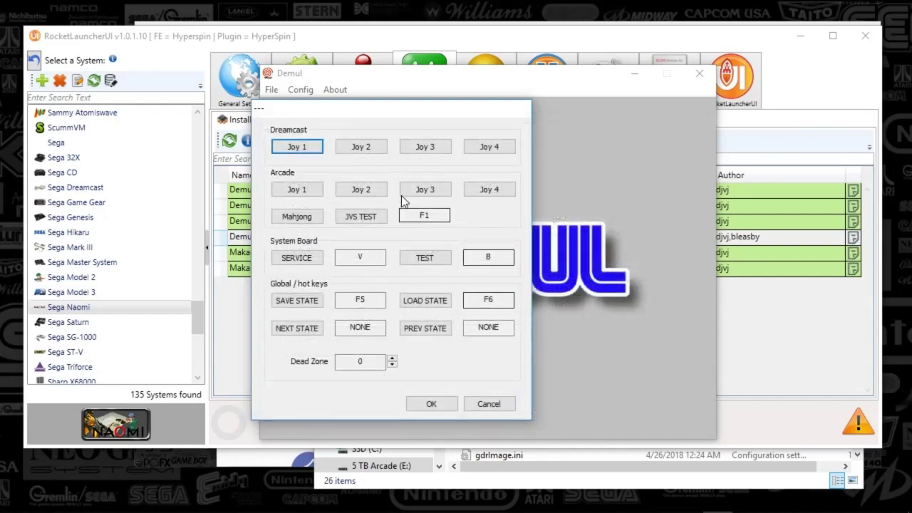
left_click(360, 148)
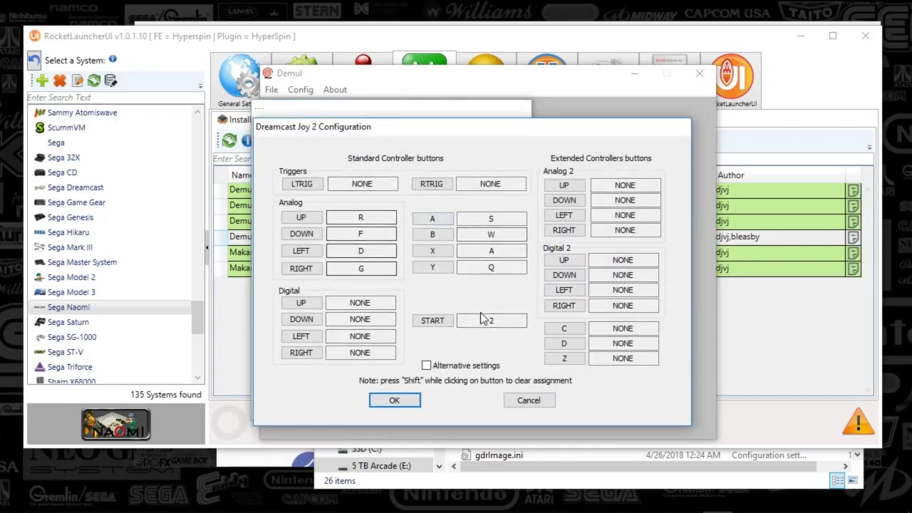
left_click(550, 400)
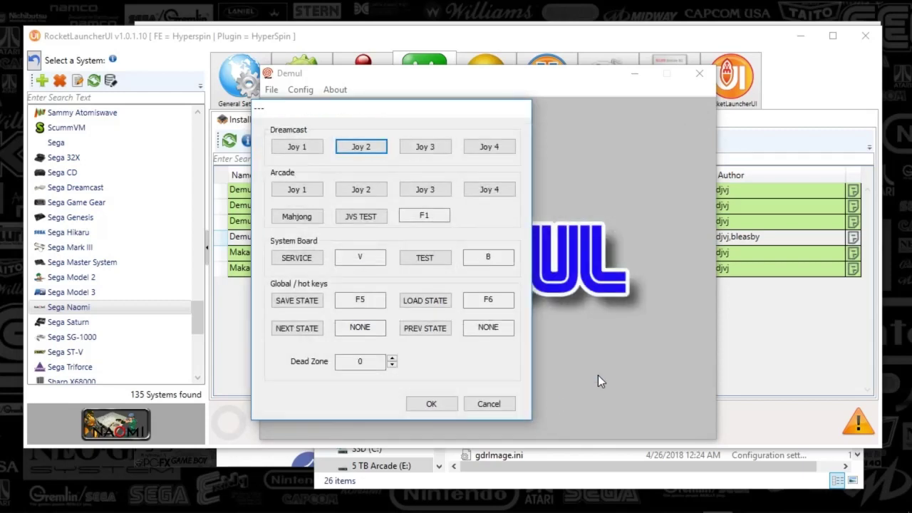
- Review the Arcade Joy 1 and Joy 2 control assignments and close the controls configuration
left_click(303, 194)
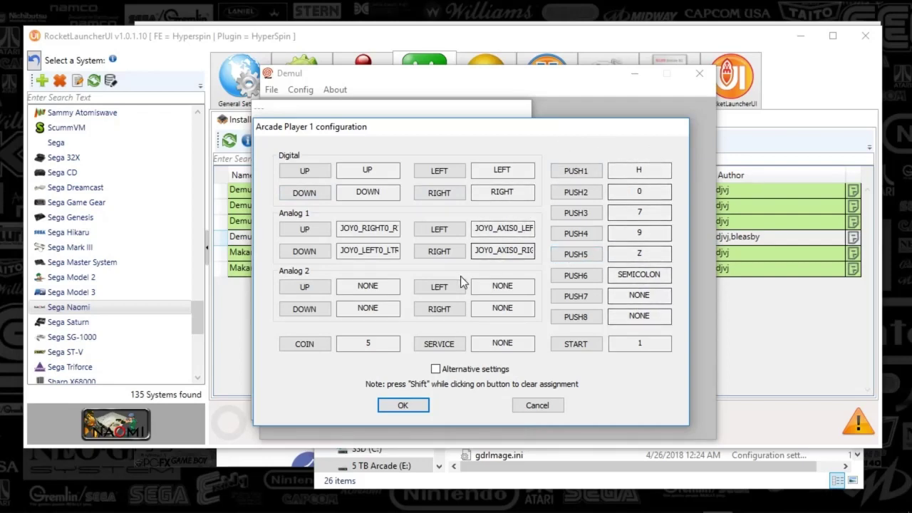
left_click(304, 228)
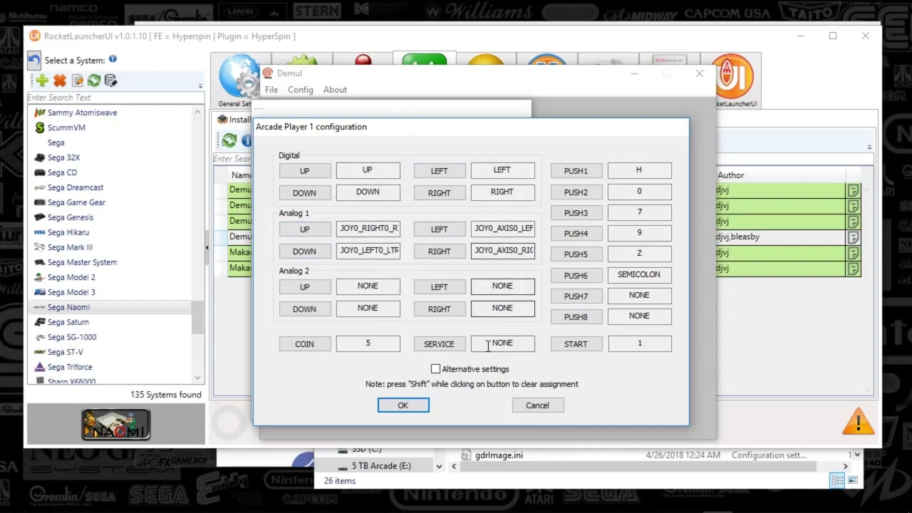
left_click(549, 412)
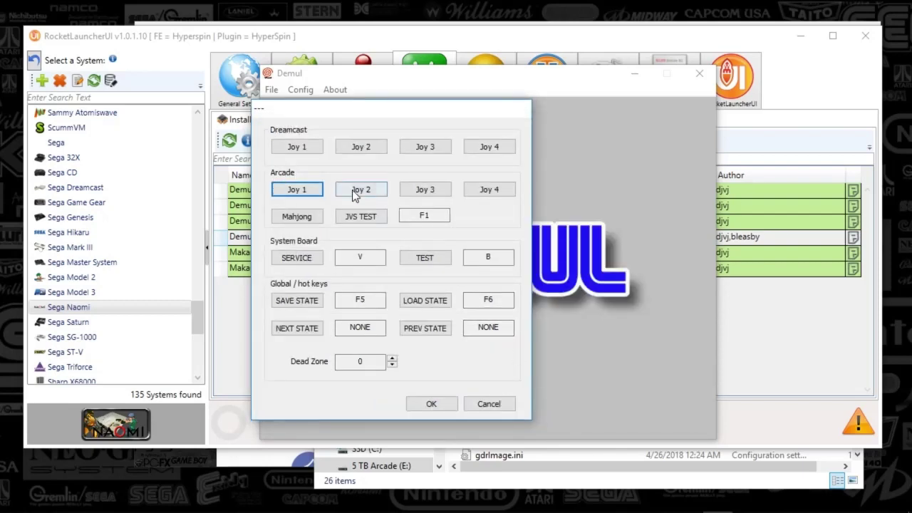
left_click(353, 191)
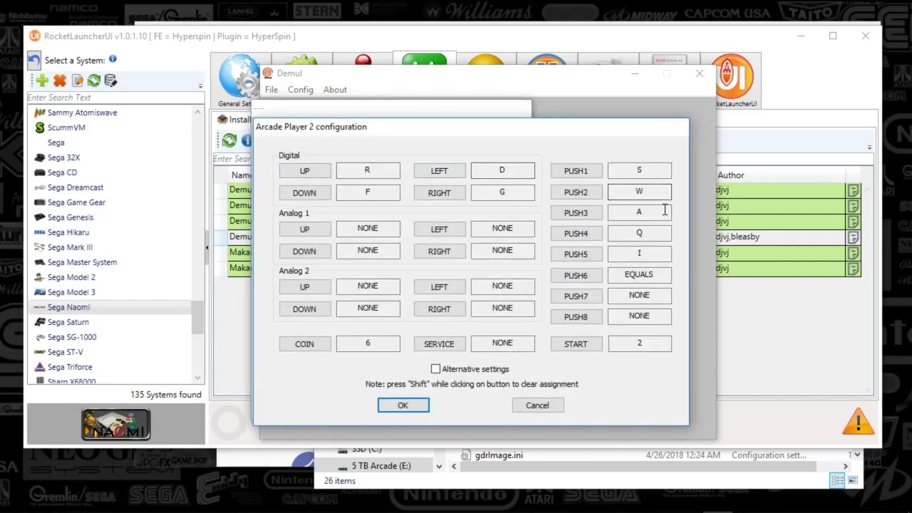
left_click(538, 406)
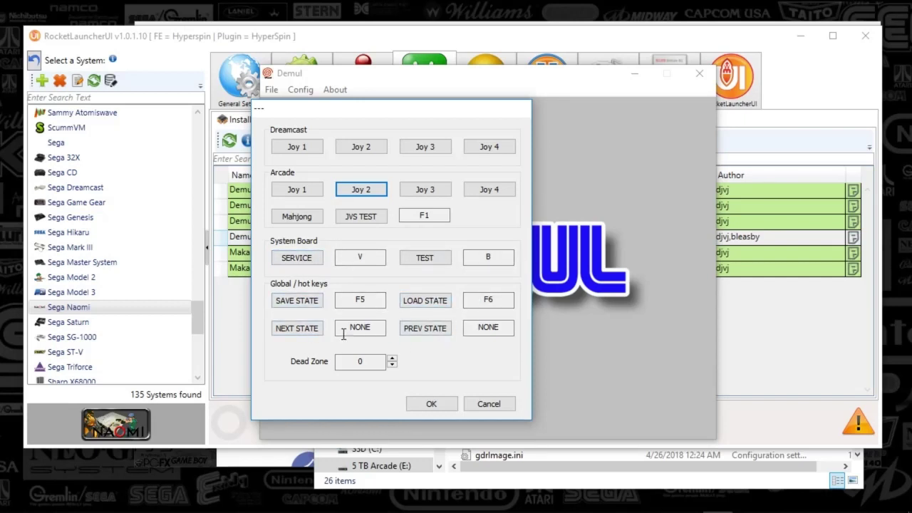
left_click(431, 404)
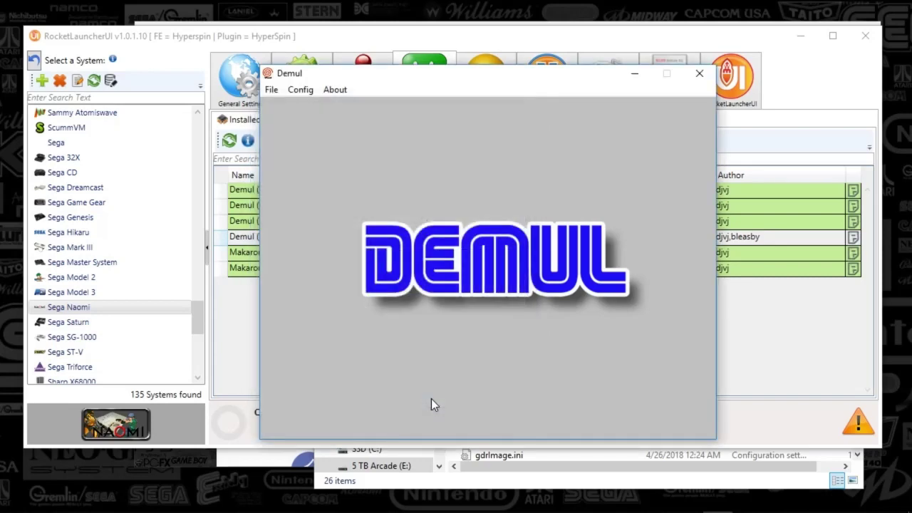
- Open Demul's plugins and paths settings and place the Demul (v0.7).ahk notes from Notepad beside them
left_click(310, 91)
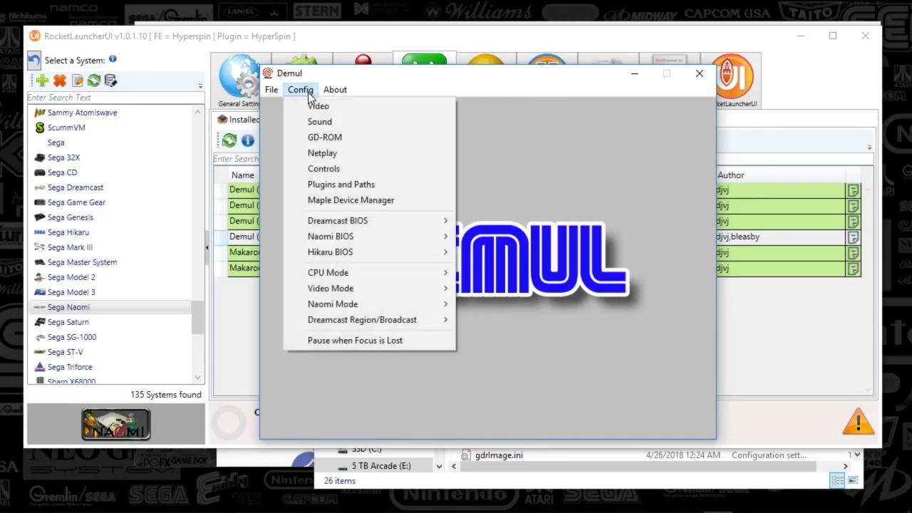
left_click(329, 184)
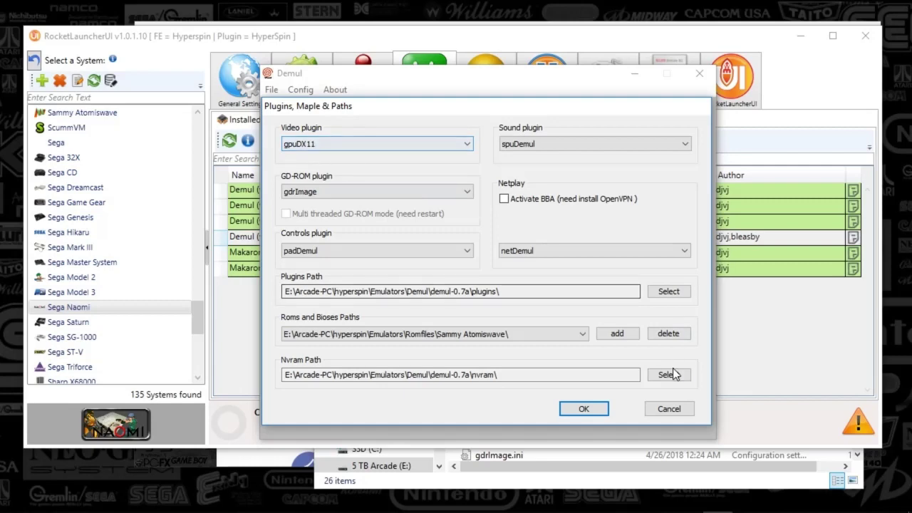
mouse_move(734, 506)
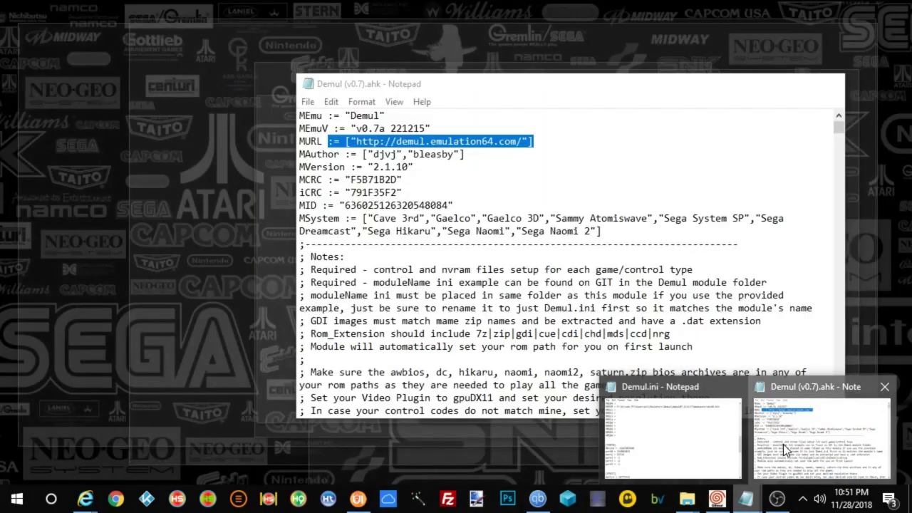
left_click(782, 443)
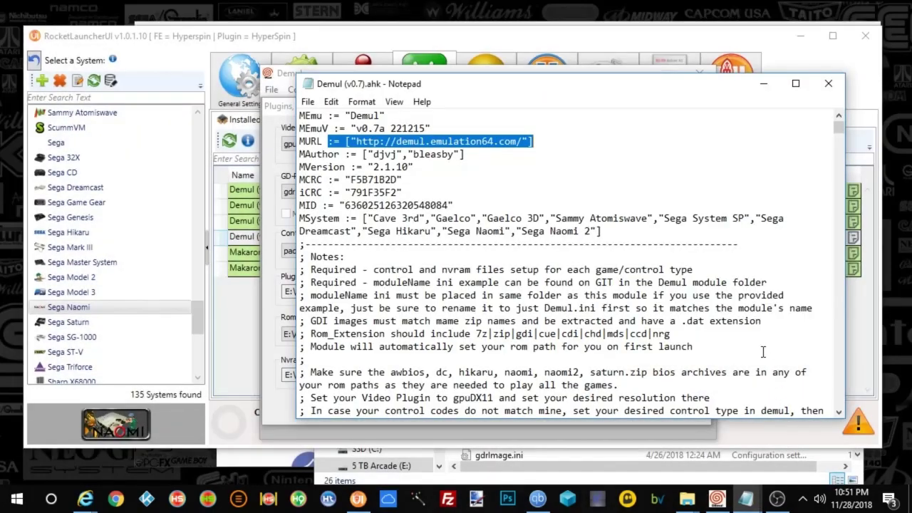
left_click_drag(469, 89, 597, 46)
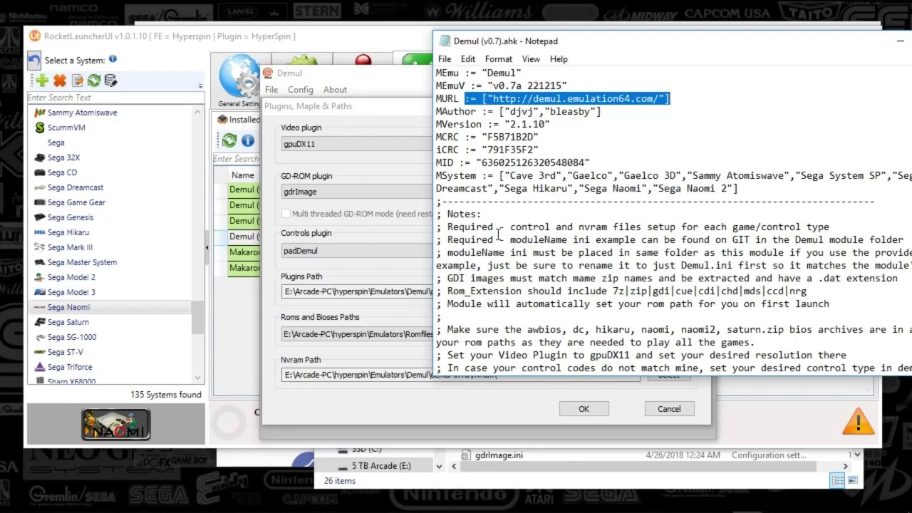
- Read the Demul (v0.7).ahk notes on plugins, controls, troubleshooting and bezels, and close the file
scroll(511, 249, "down", 8)
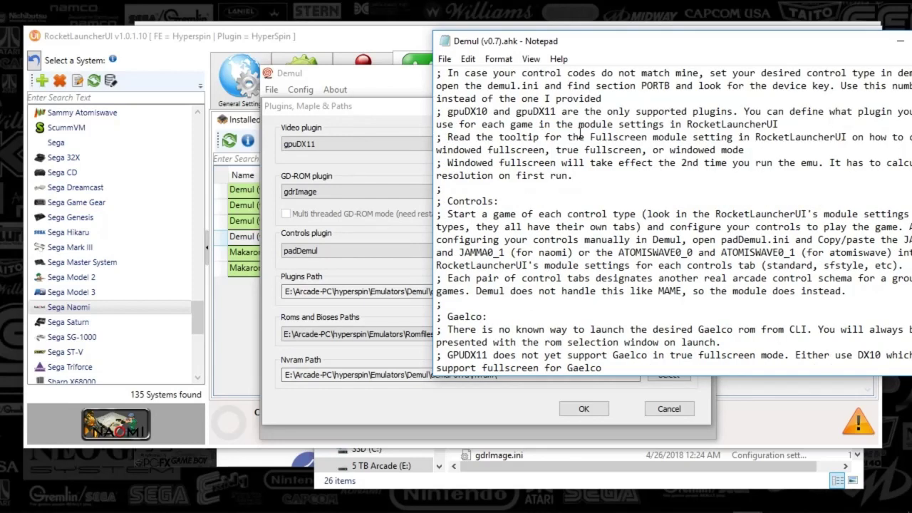
scroll(570, 171, "up", 8)
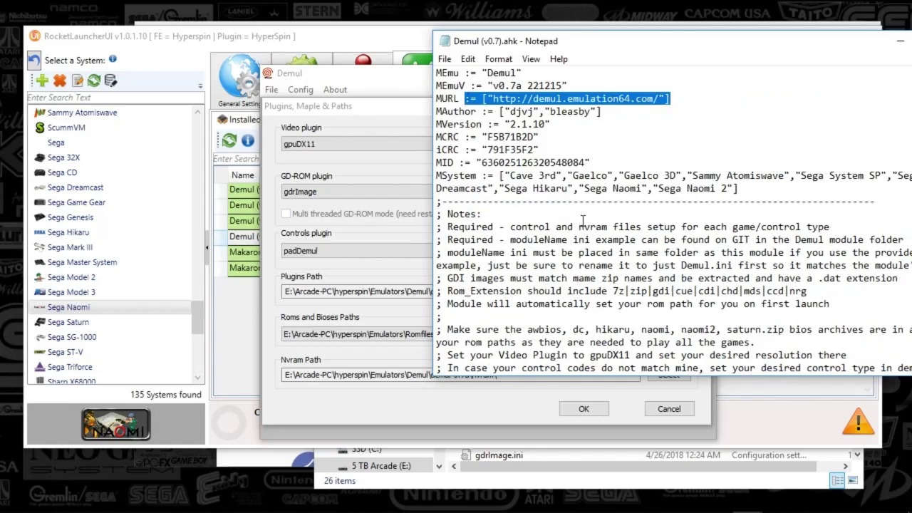
scroll(541, 240, "down", 8)
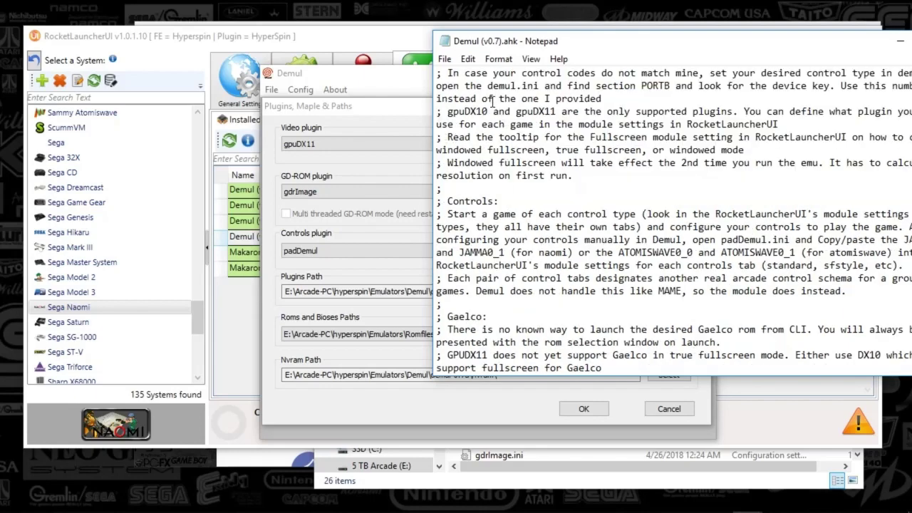
left_click_drag(492, 102, 549, 342)
left_click(548, 321)
scroll(549, 320, "down", 8)
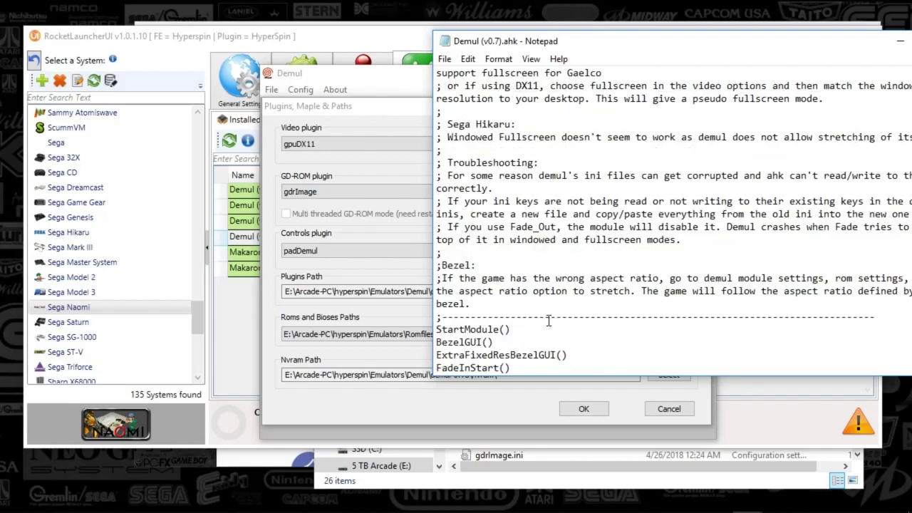
left_click_drag(613, 44, 487, 56)
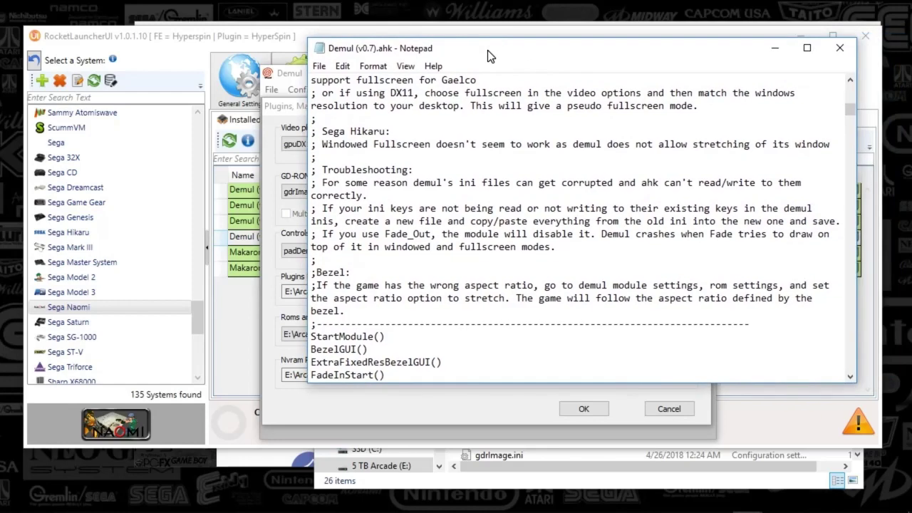
left_click(840, 50)
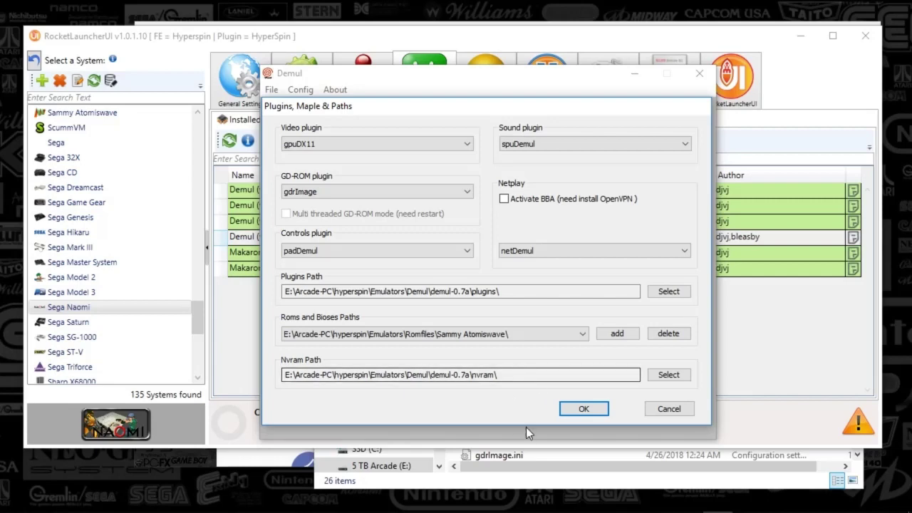
- Check the demul-0.7a folder in File Explorer against Demul's plugins and nvram paths, and close the path settings without changes
left_click(517, 483)
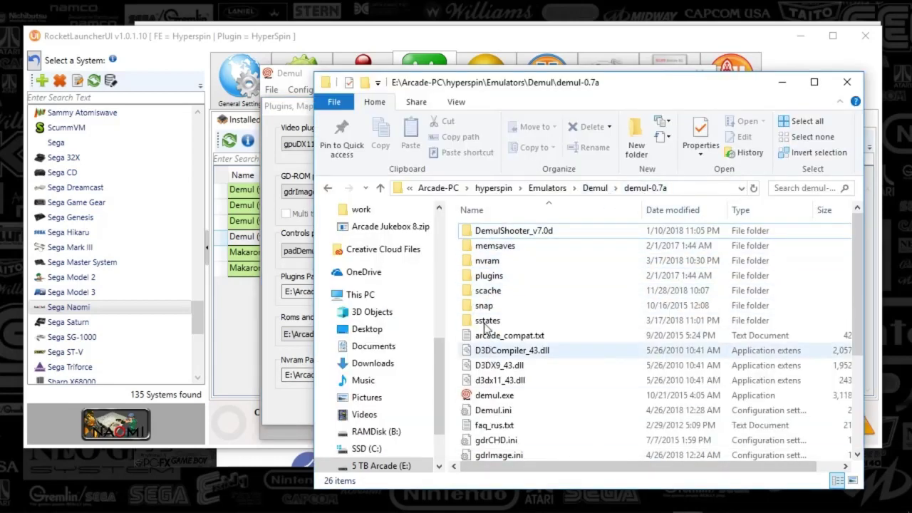
left_click(268, 413)
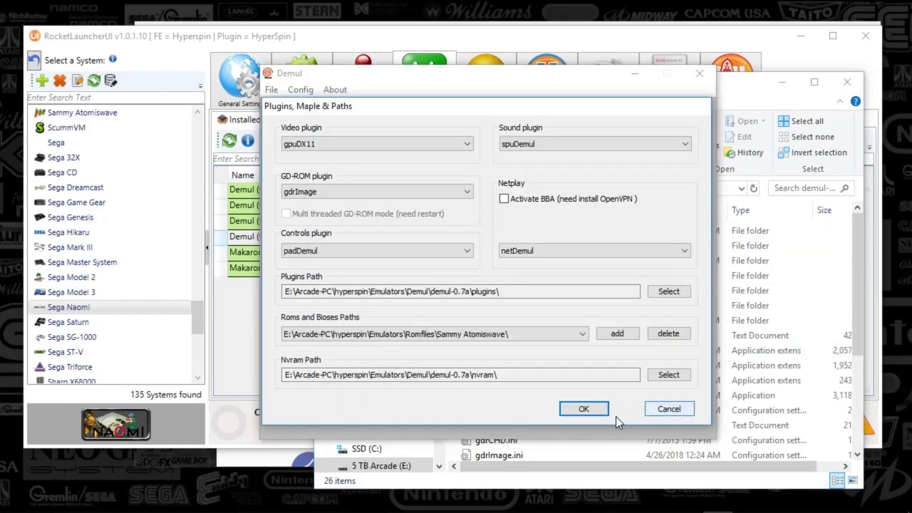
left_click(663, 411)
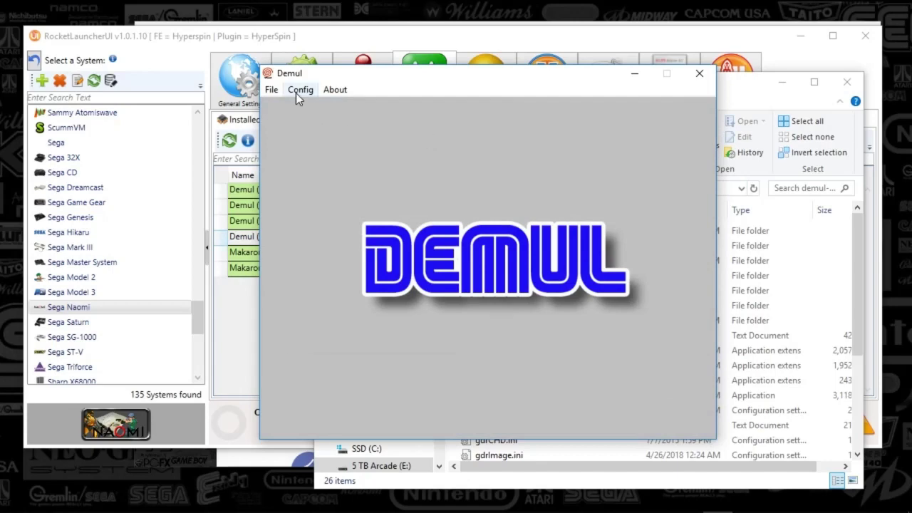
- Review the port A to D device assignments in Demul's Maple Device Manager and close it without changes
left_click(298, 91)
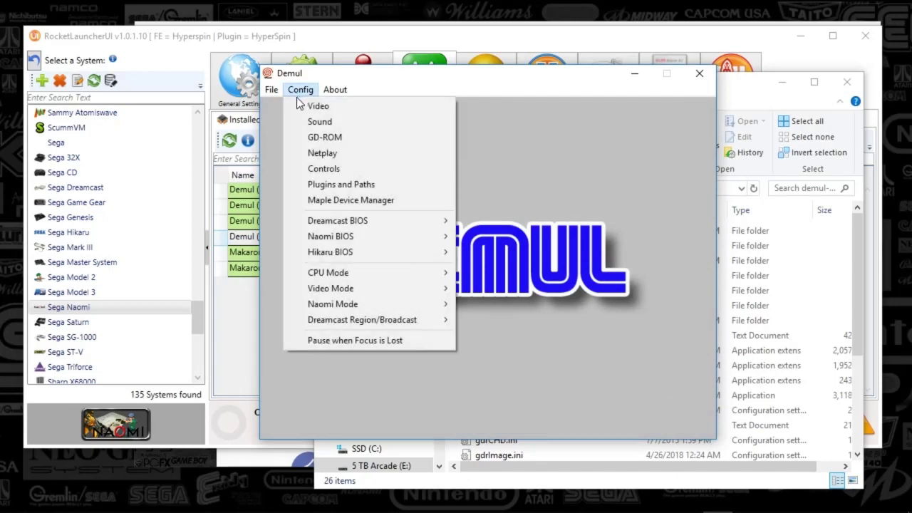
left_click(333, 199)
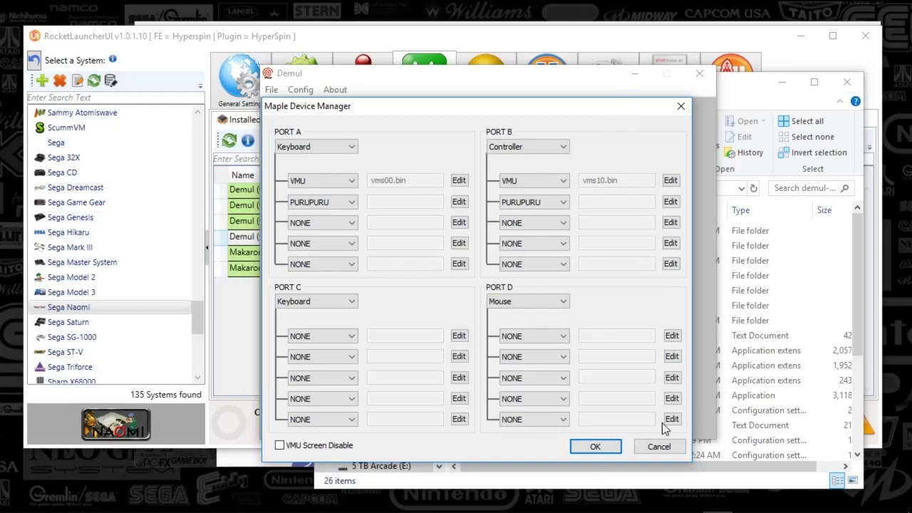
left_click(665, 448)
- Review Demul's Dreamcast, Naomi and Hikaru BIOS selections and its CPU, video and Naomi modes, and close Demul
left_click(300, 92)
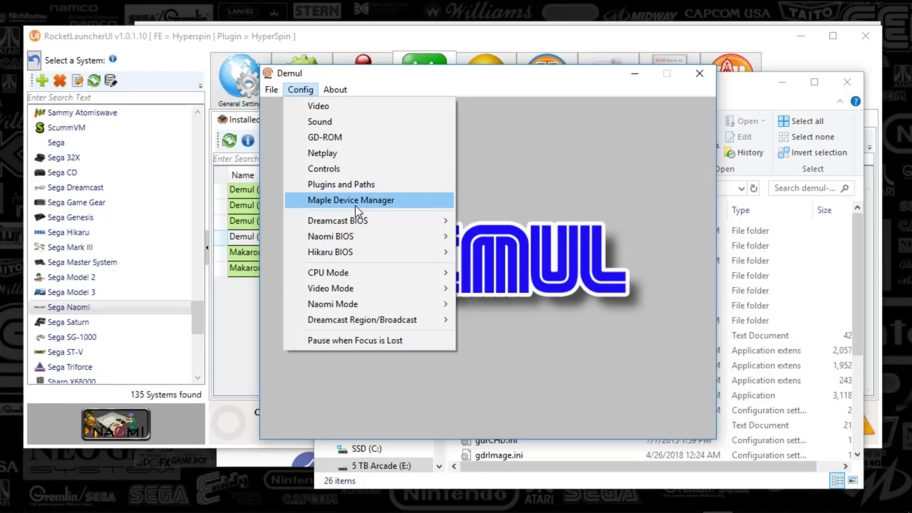
mouse_move(368, 218)
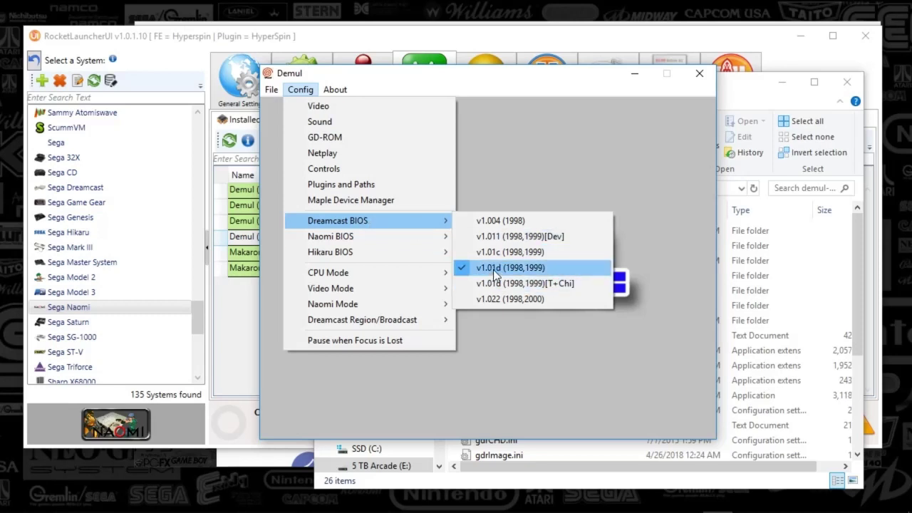
mouse_move(331, 236)
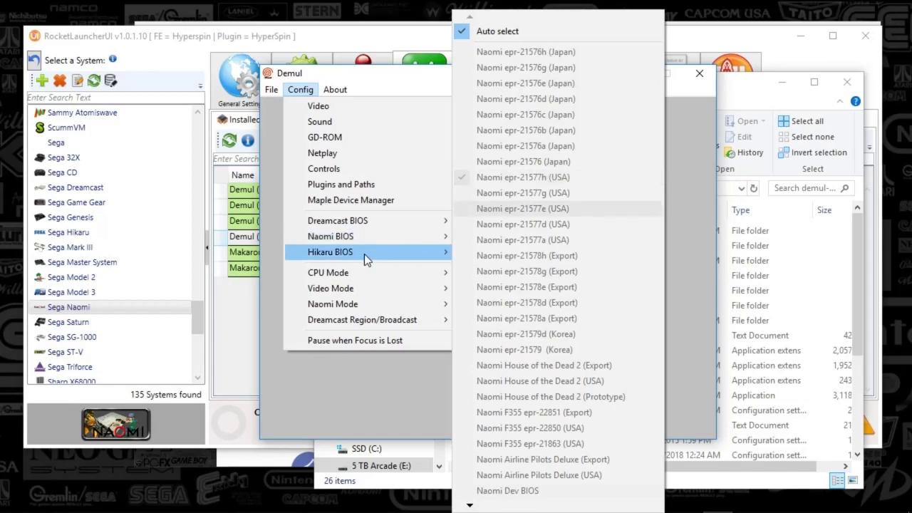
mouse_move(362, 254)
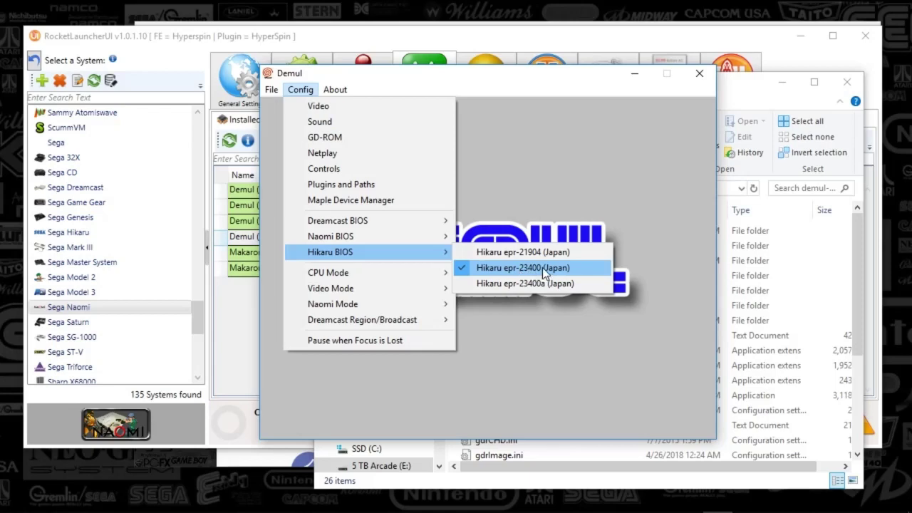
mouse_move(420, 277)
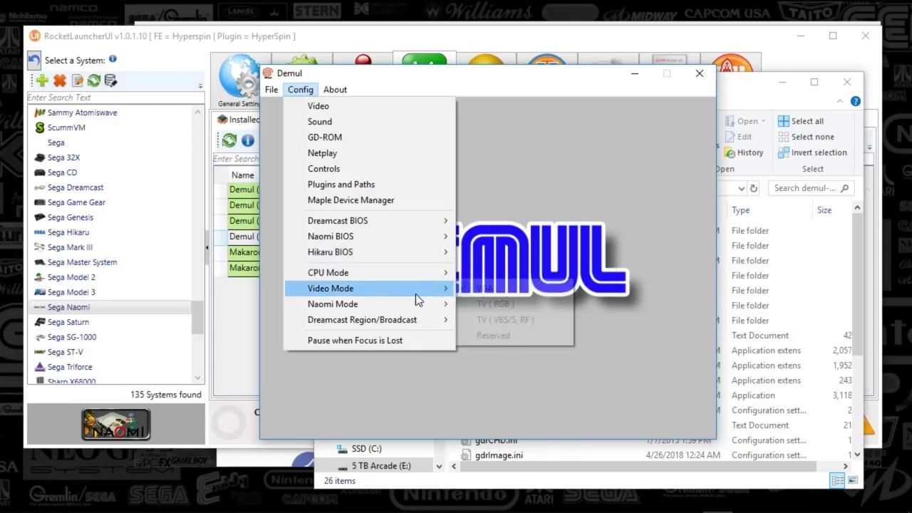
mouse_move(416, 293)
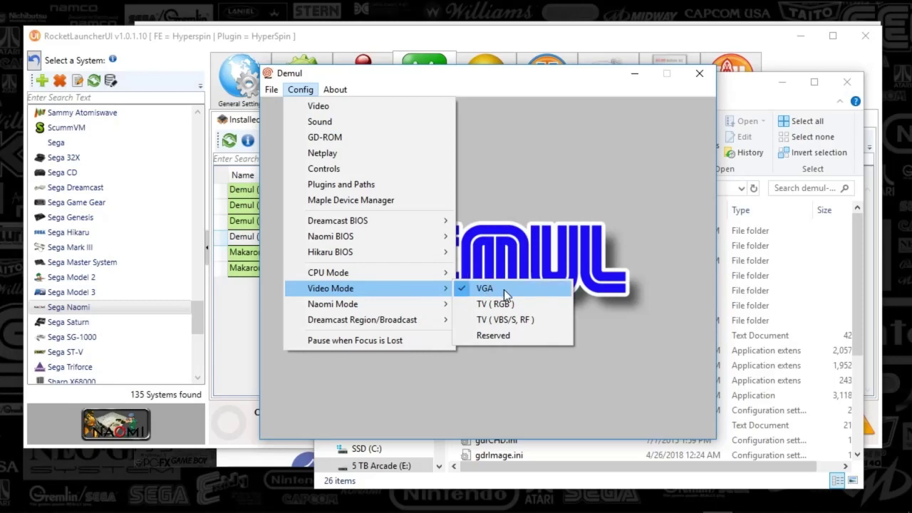
mouse_move(444, 303)
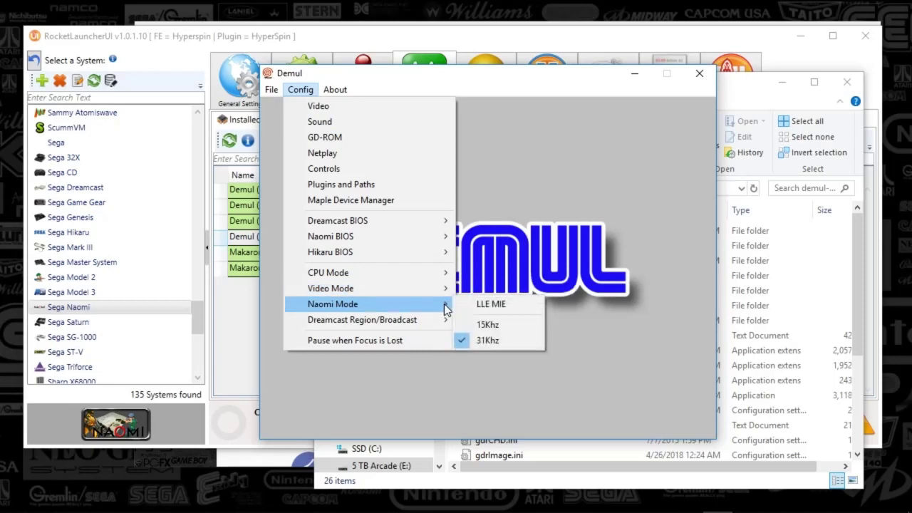
mouse_move(423, 323)
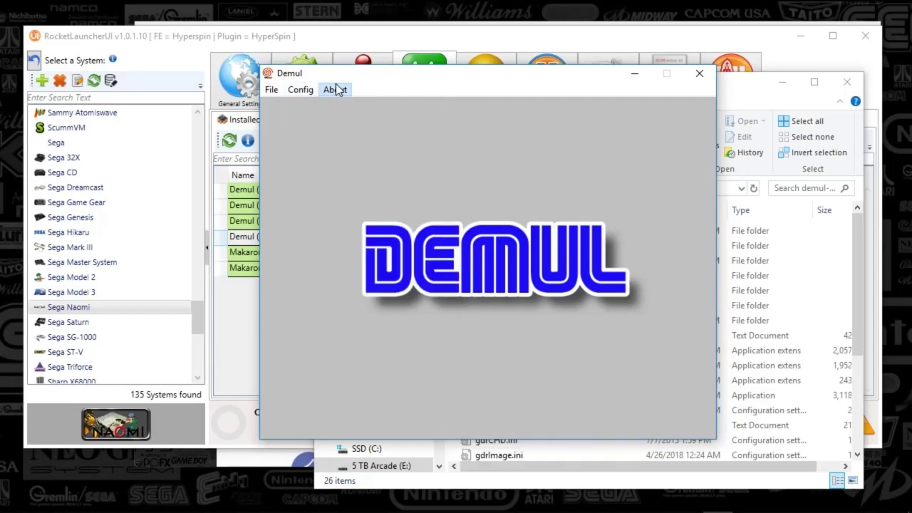
left_click(580, 162)
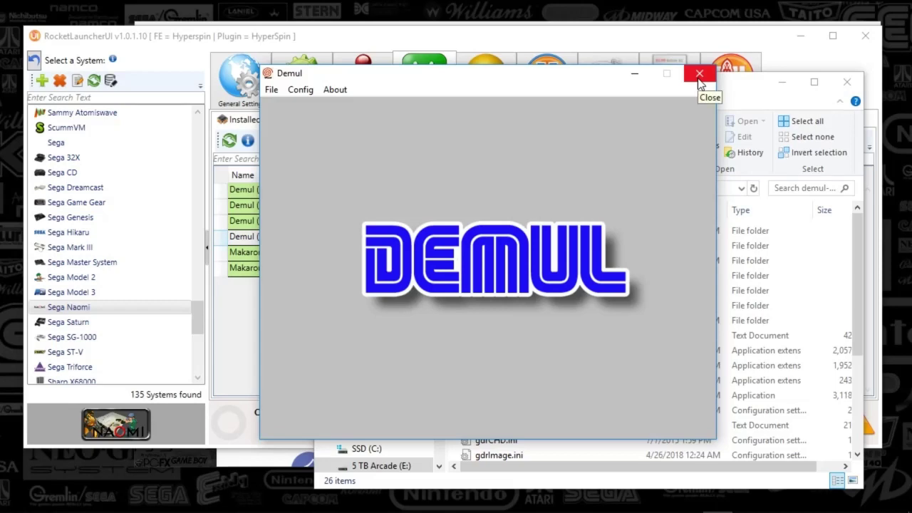
left_click(700, 83)
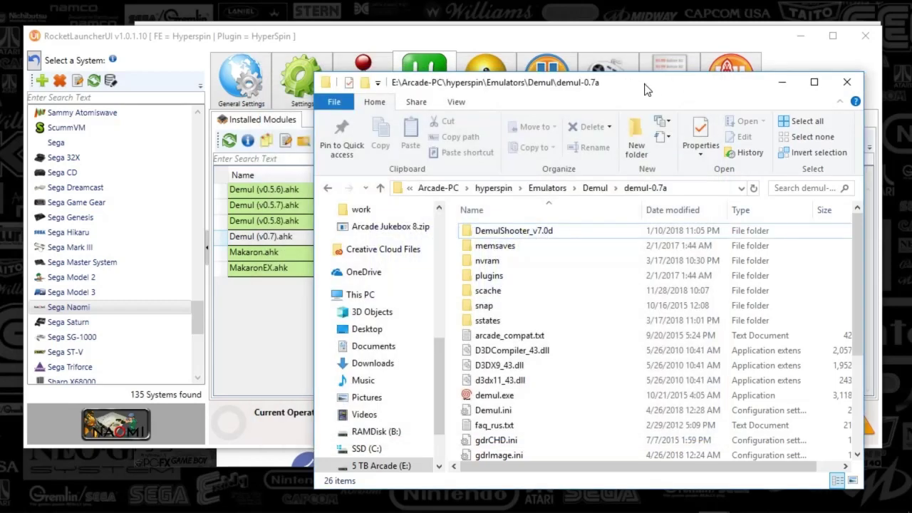
- Open Demul.ini from the demul-0.7a folder and examine its VMS, PORTB and PORTC sections
left_click_drag(648, 84, 575, 57)
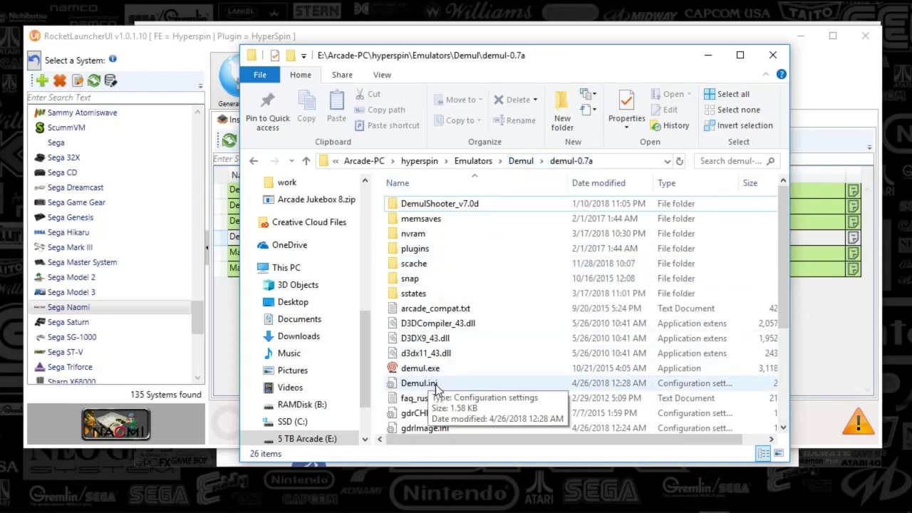
double_click(508, 383)
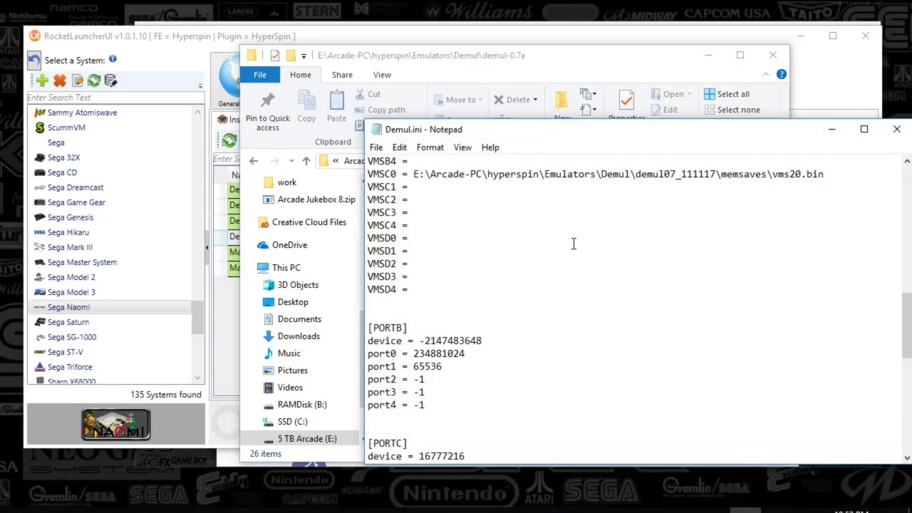
scroll(533, 203, "up", 15)
left_click_drag(503, 133, 482, 42)
scroll(529, 230, "down", 15)
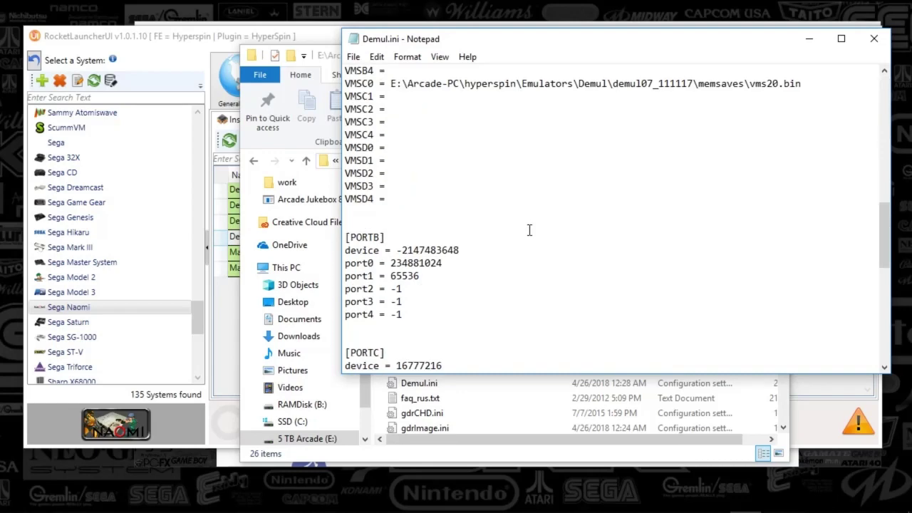
scroll(530, 229, "up", 7)
scroll(884, 198, "down", 3)
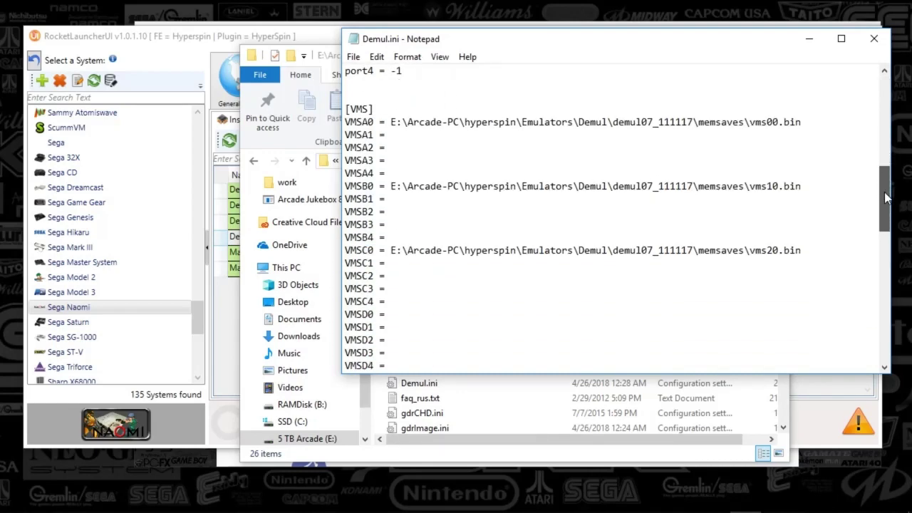
scroll(885, 198, "down", 7)
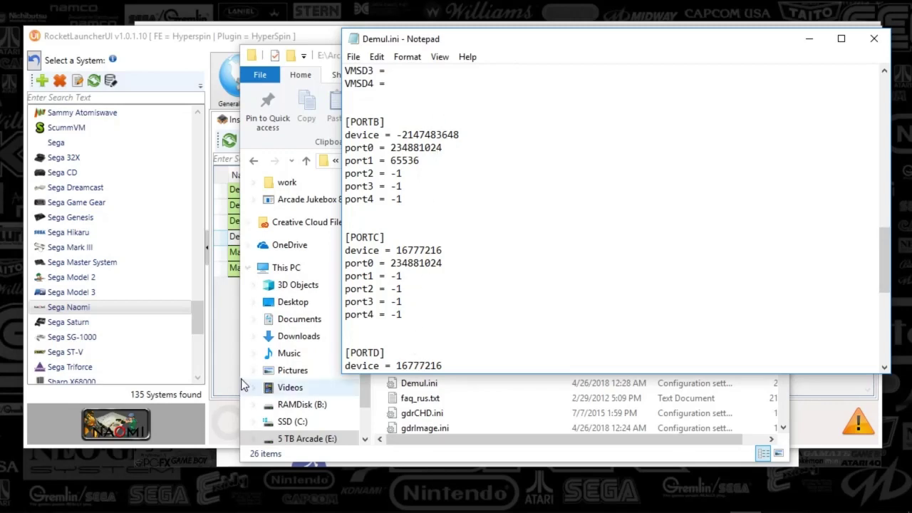
- Switch to RocketLauncherUI and open the global settings editor for the Demul (v0.7).ahk module
left_click(219, 334)
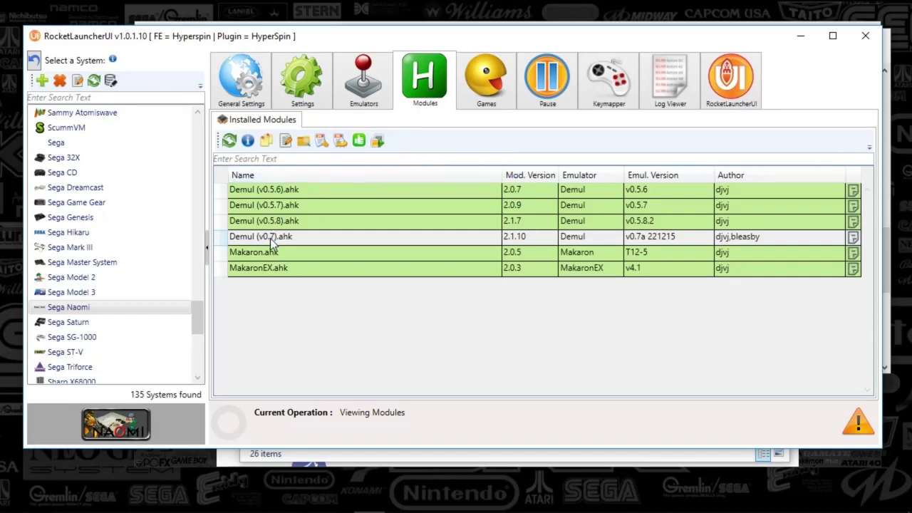
left_click(320, 141)
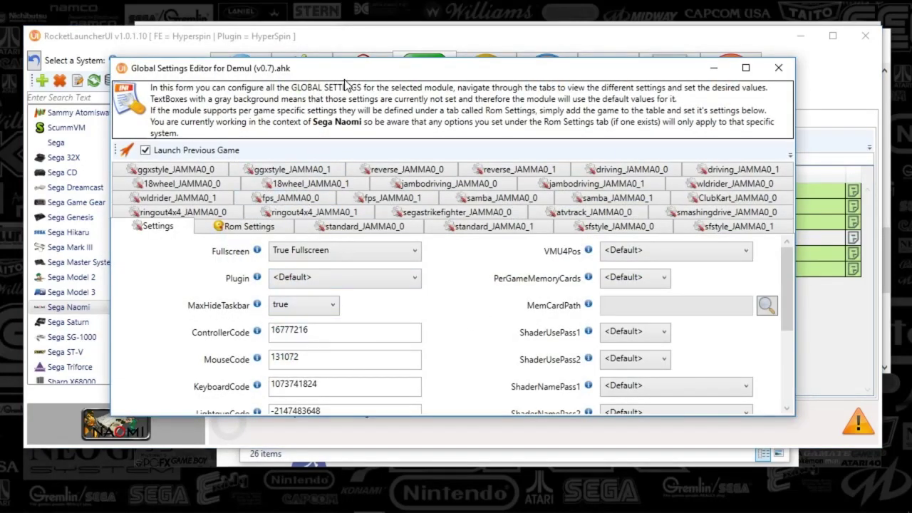
left_click_drag(339, 73, 237, 51)
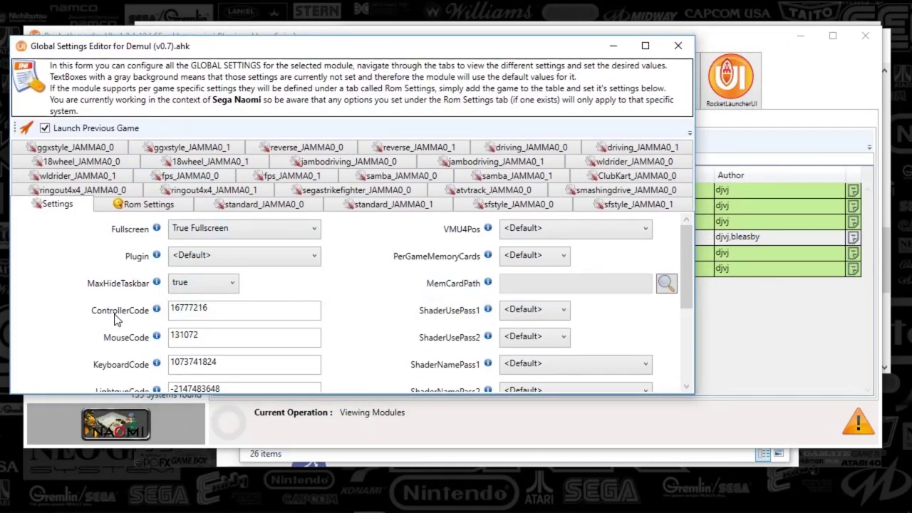
- Compare the PORTC and PORTB device codes in Demul.ini with the controller code in the module's global settings
left_click(745, 498)
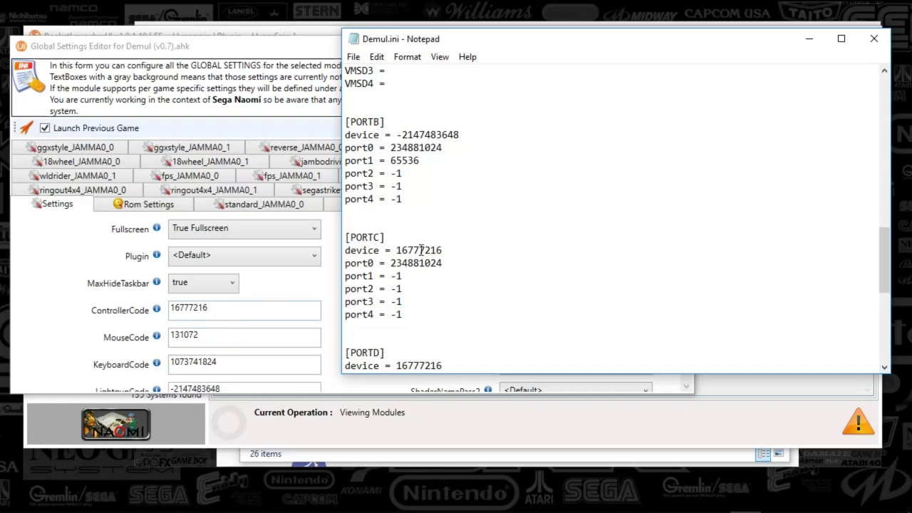
left_click_drag(443, 250, 391, 251)
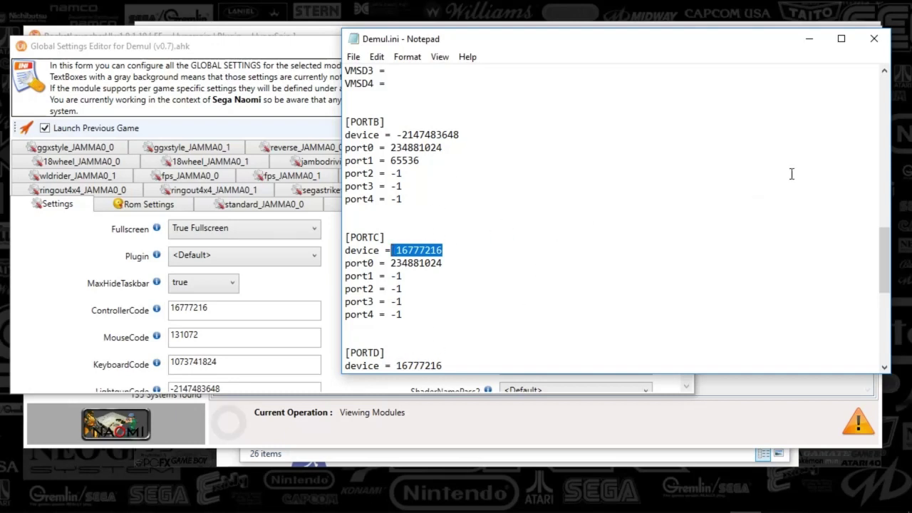
left_click_drag(884, 273, 887, 292)
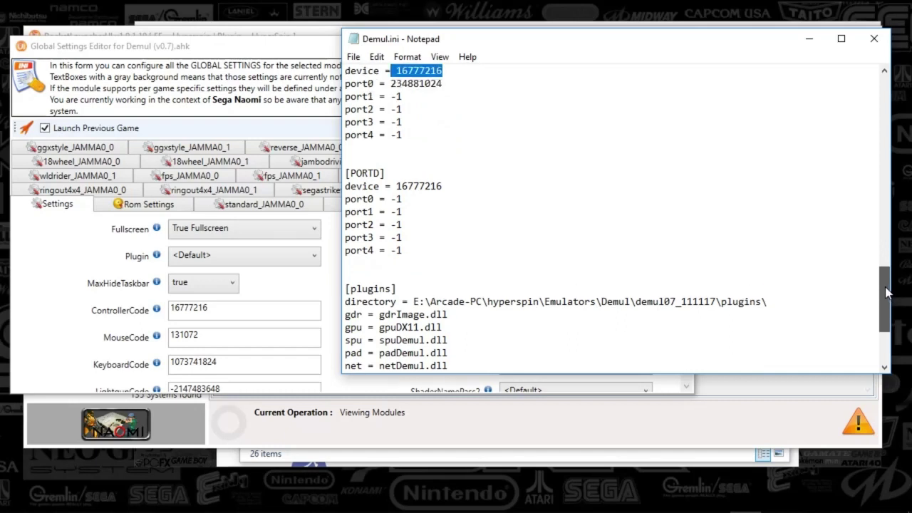
left_click_drag(887, 292, 875, 227)
left_click_drag(460, 263, 384, 265)
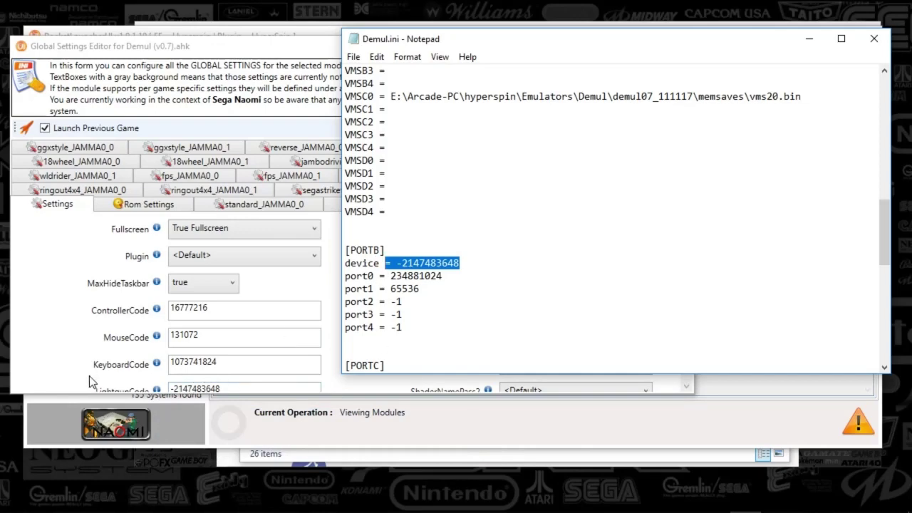
- Check the PORTB device code in Demul.ini against the module's LightgunCode setting and close the file
key("alt+F4")
scroll(102, 369, "down", 1)
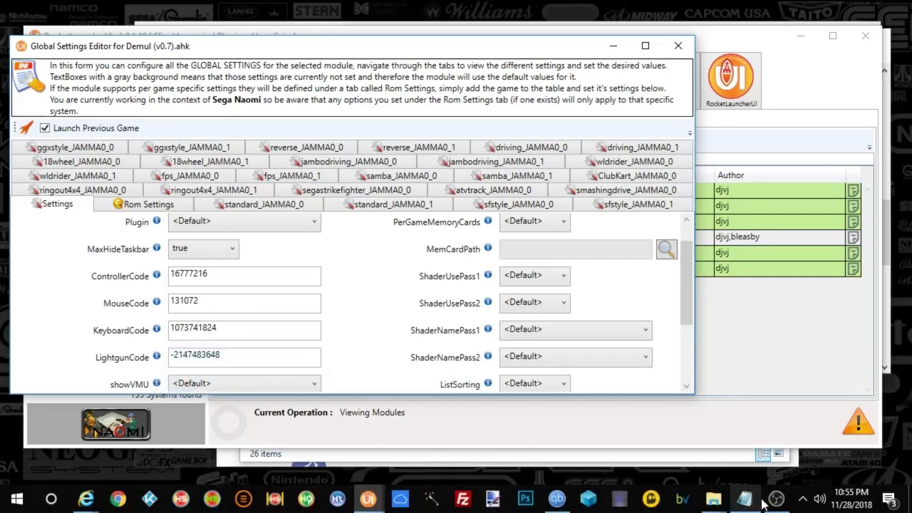
left_click(769, 499)
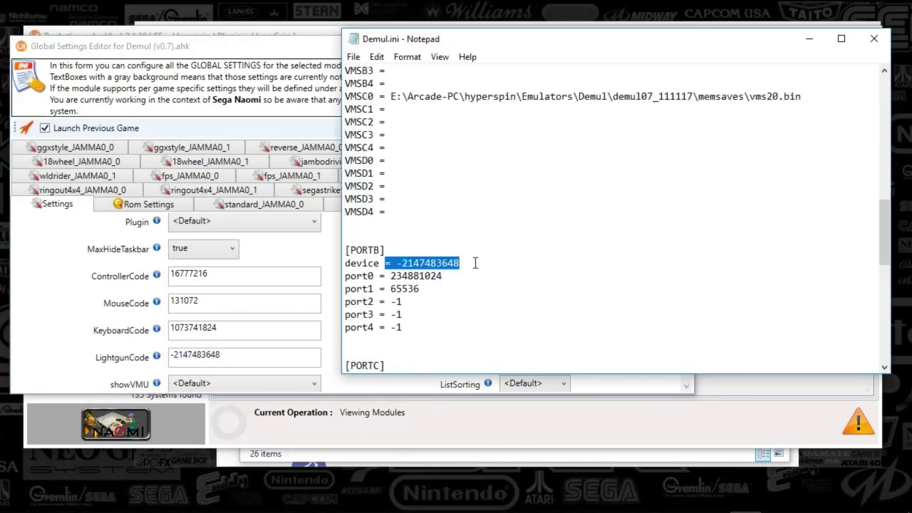
left_click_drag(476, 263, 359, 250)
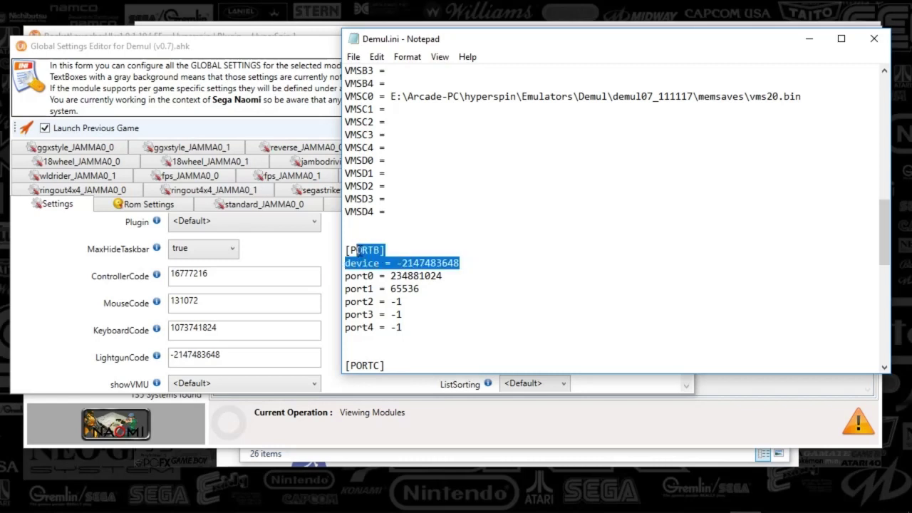
left_click(546, 164)
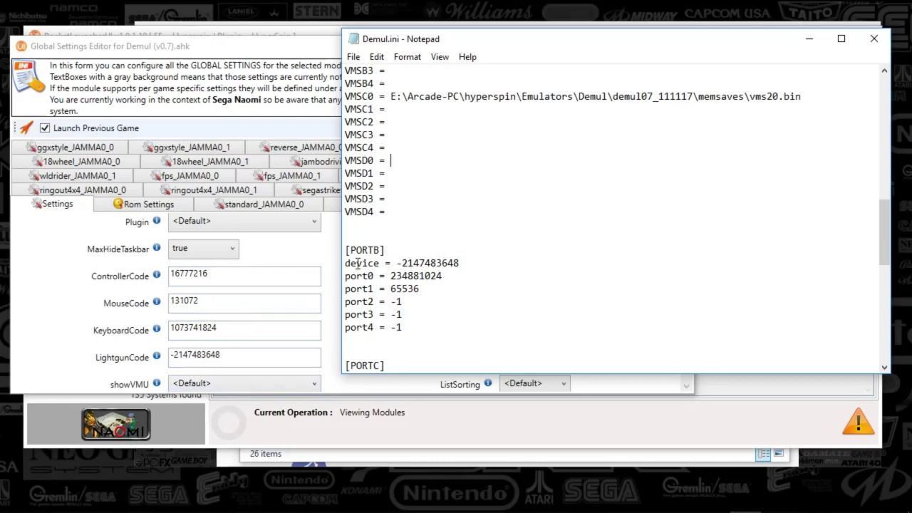
left_click_drag(357, 262, 479, 257)
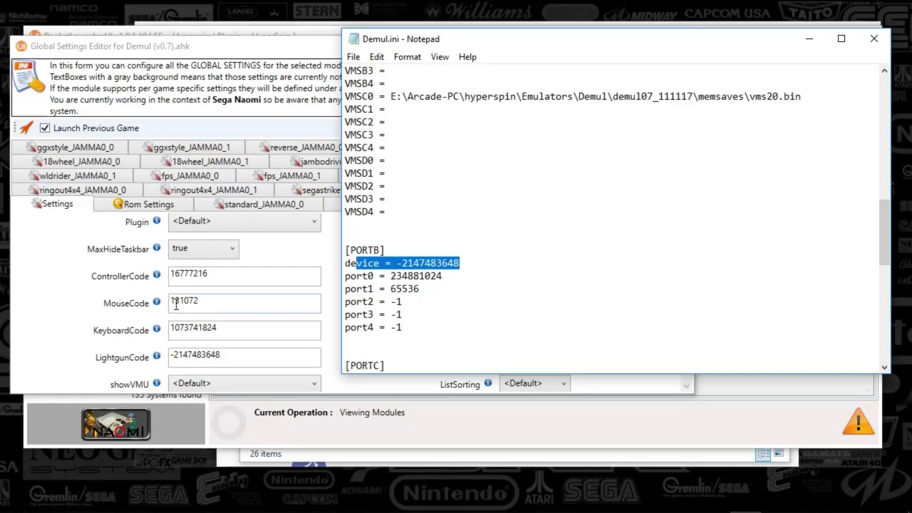
left_click(658, 218)
left_click(873, 40)
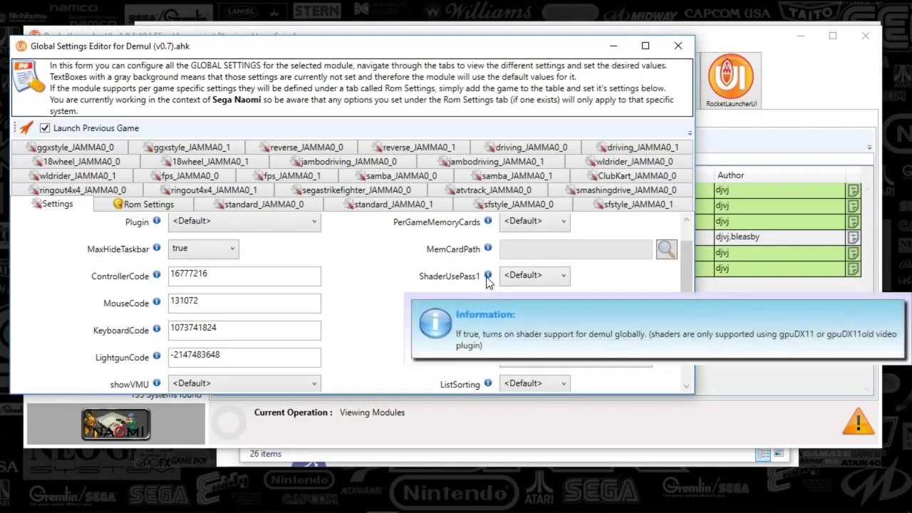
- Open the DemulShooter_v7.0d folder inside demul-0.7a in File Explorer and select config.ini
mouse_move(752, 502)
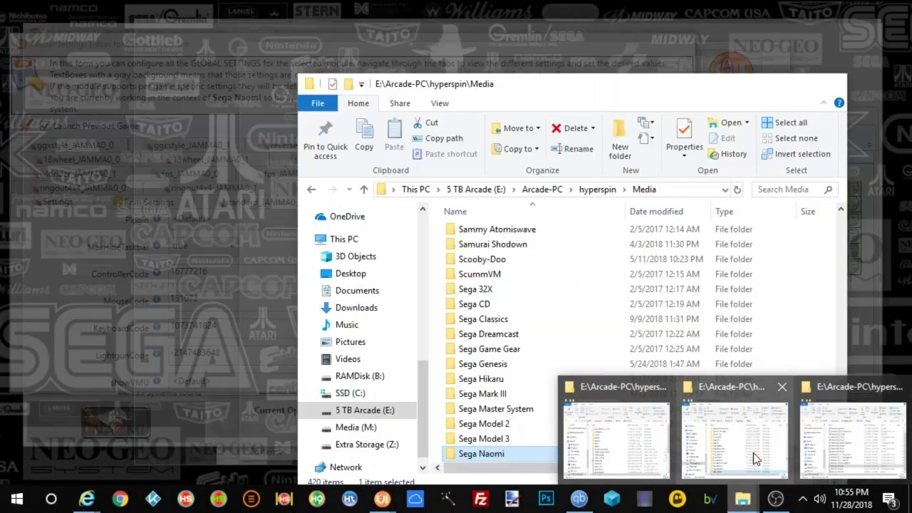
mouse_move(828, 445)
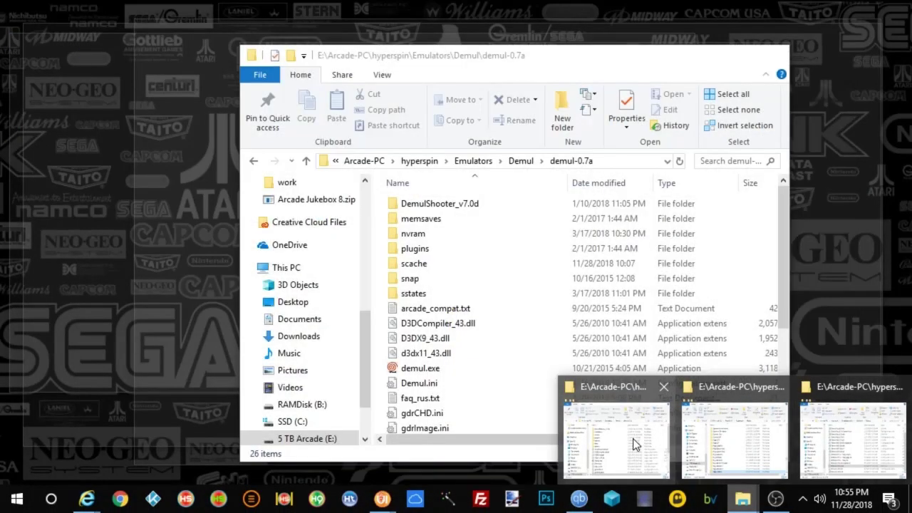
left_click(633, 438)
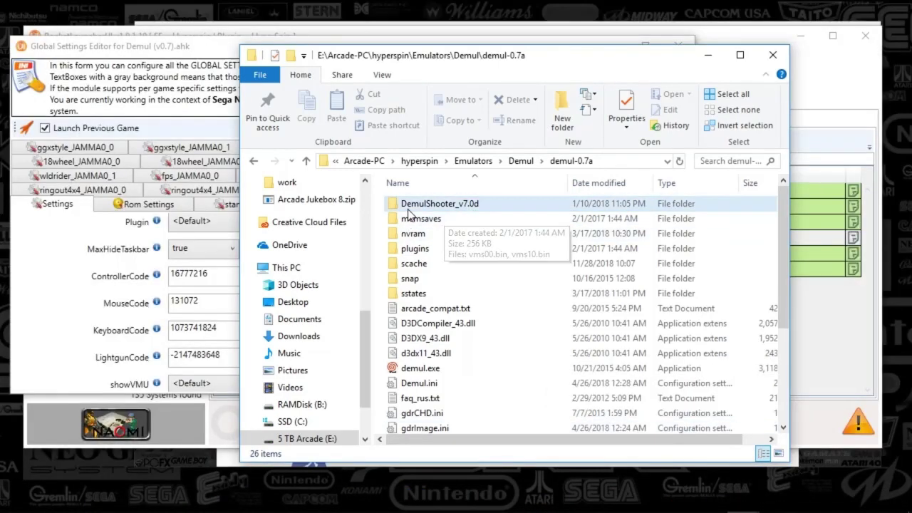
left_click(415, 210)
double_click(458, 206)
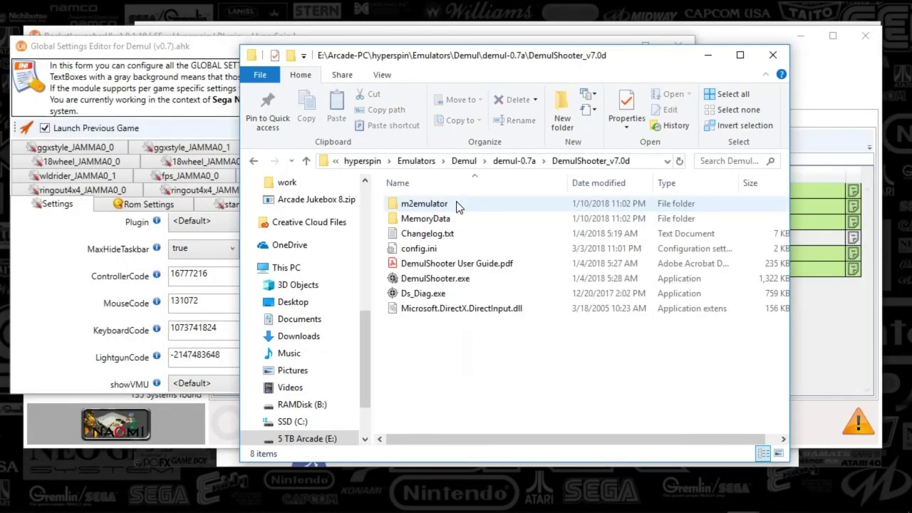
left_click(432, 253)
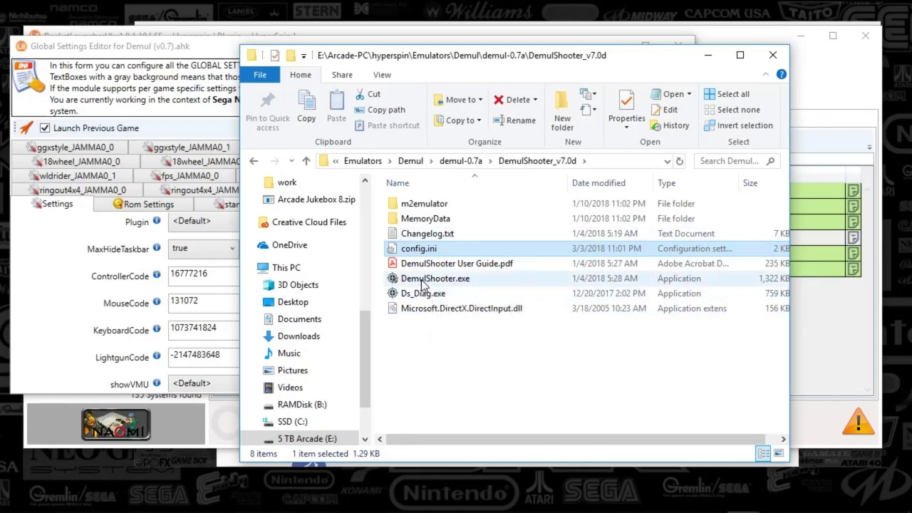
- Open DemulShooter.exe and review the device choices and gun options for players 1 and 2
double_click(423, 284)
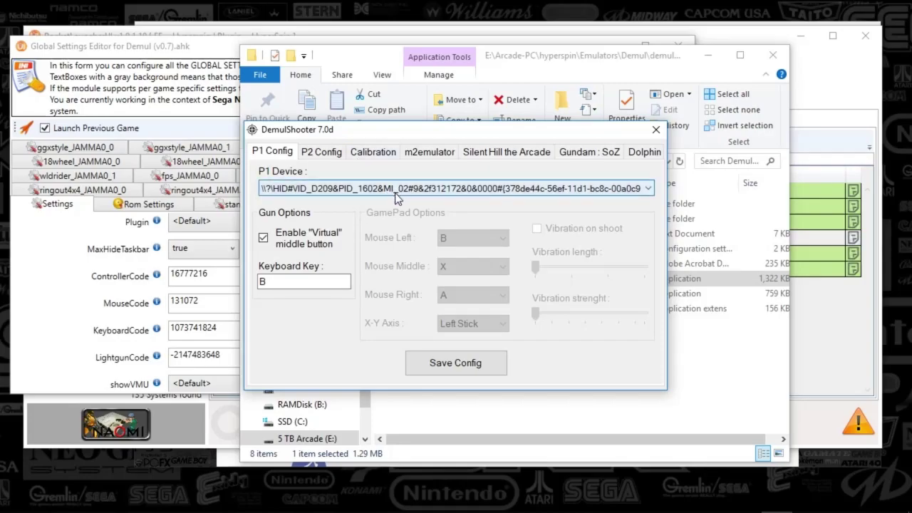
left_click(649, 188)
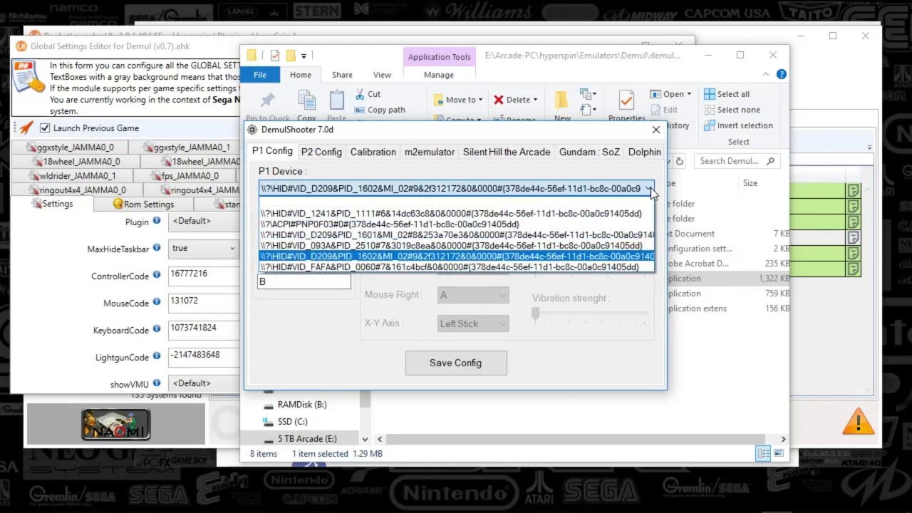
left_click(650, 191)
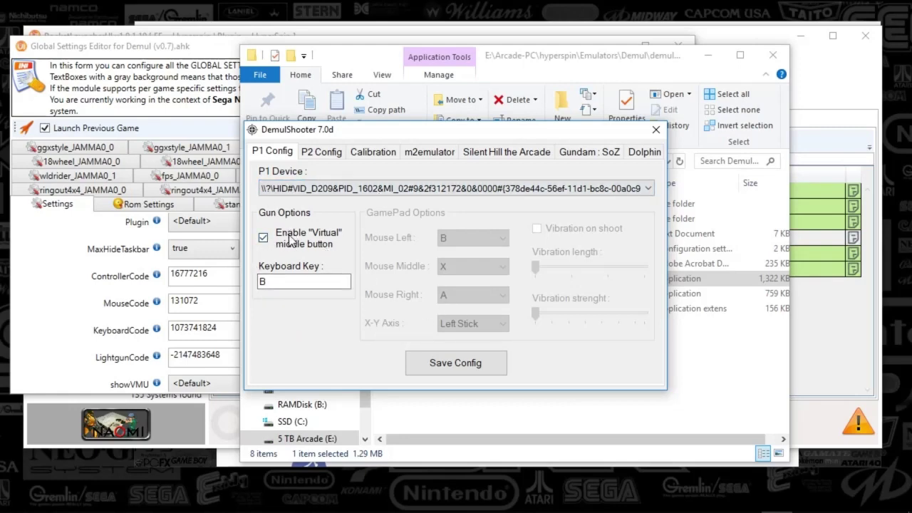
left_click(281, 283)
left_click(331, 154)
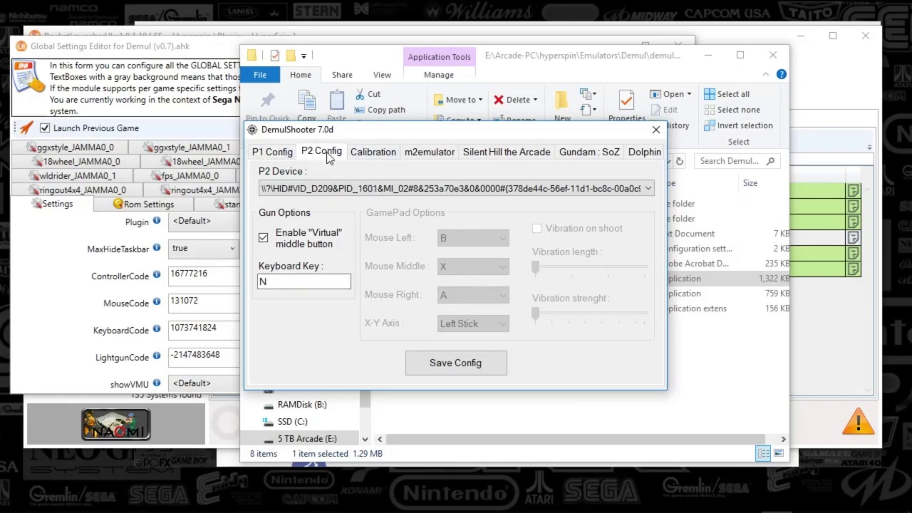
left_click(367, 191)
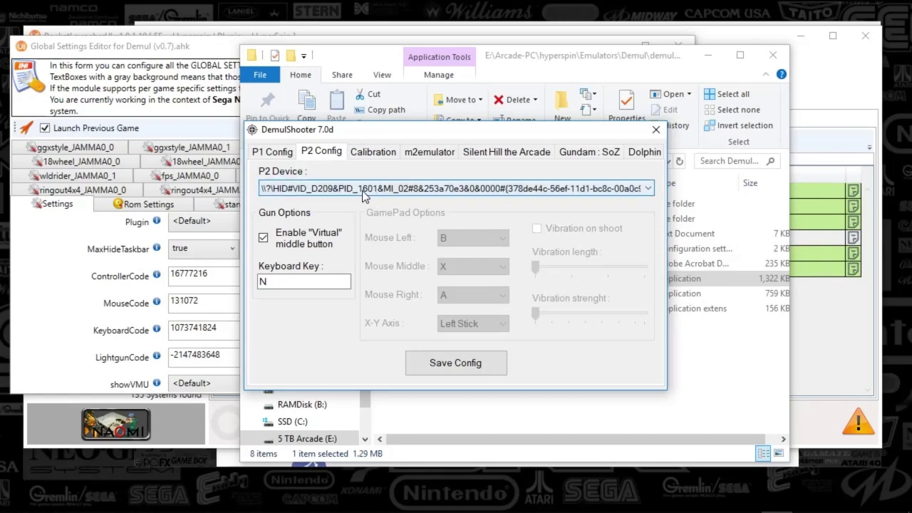
- Review DemulShooter's Calibration, m2emulator, Silent Hill the Arcade, Gundam: SoZ and Dolphin settings, and close the program
left_click(370, 154)
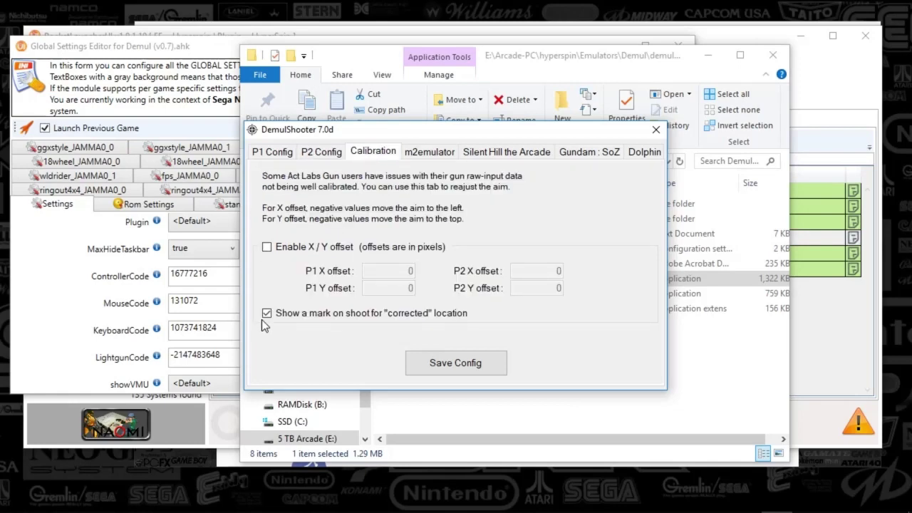
left_click(424, 154)
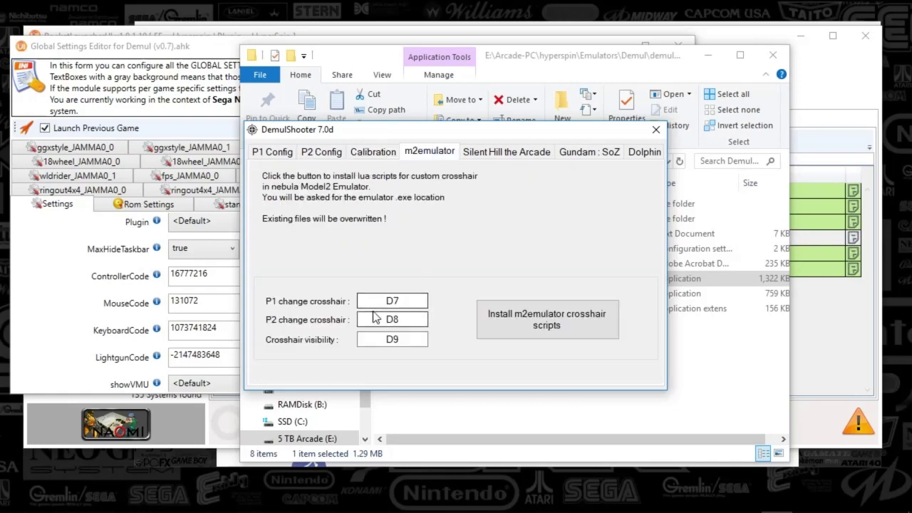
left_click(489, 153)
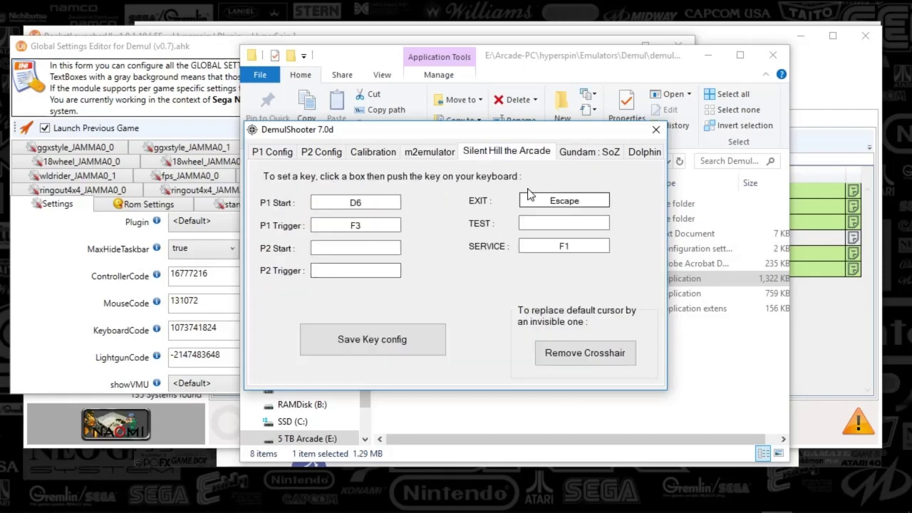
left_click(579, 158)
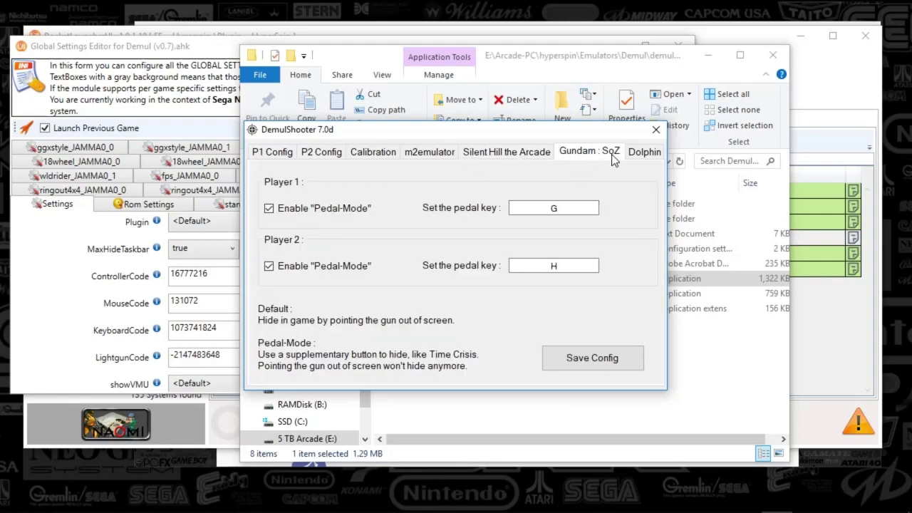
left_click(638, 160)
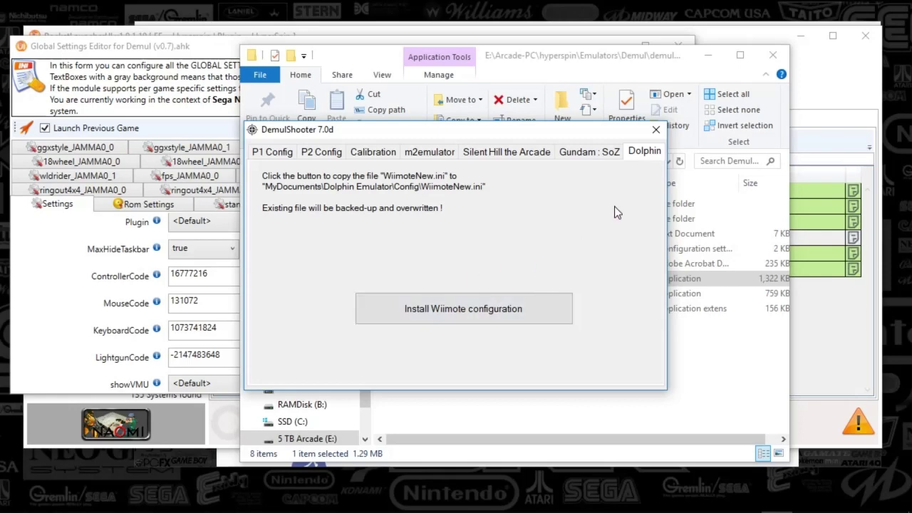
left_click(655, 130)
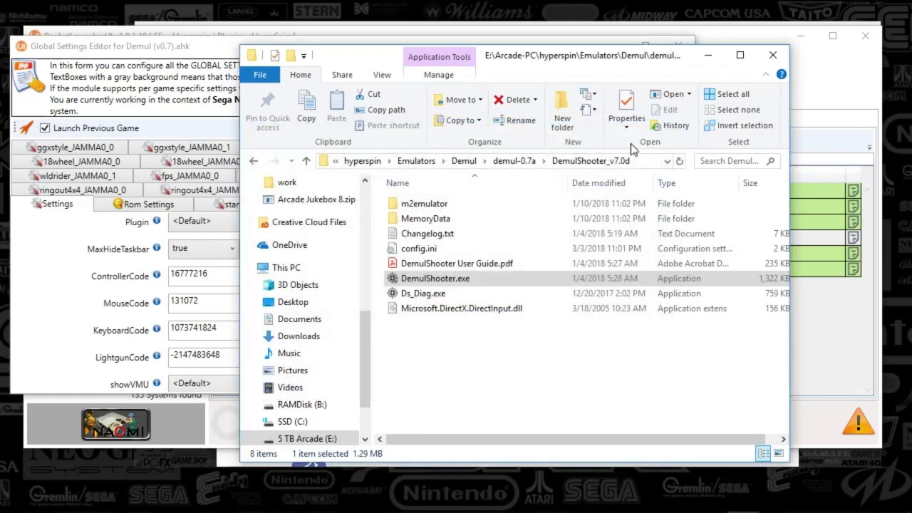
- Look through the EEPROM and SRAM files in demul-0.7a's nvram folder and return to the demul-0.7a folder
left_click(512, 162)
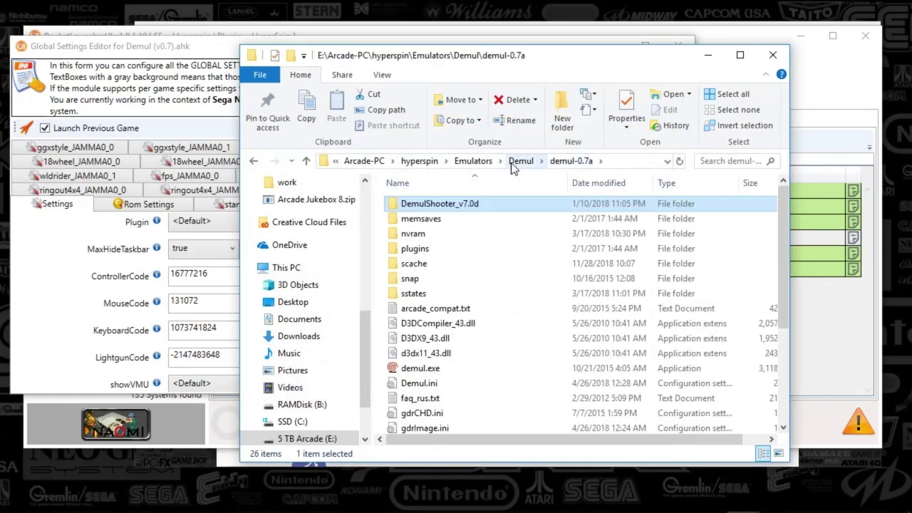
left_click(404, 237)
double_click(404, 237)
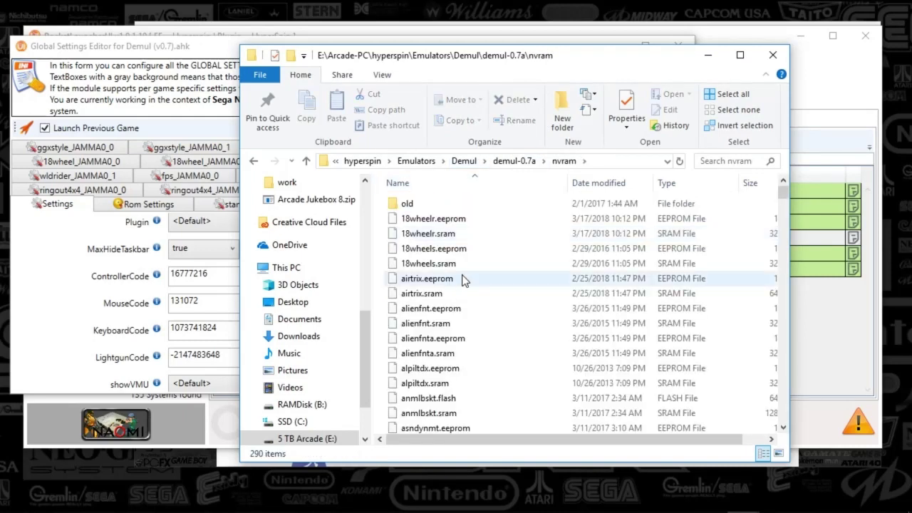
scroll(463, 283, "down", 20)
scroll(463, 283, "down", 10)
scroll(464, 281, "up", 20)
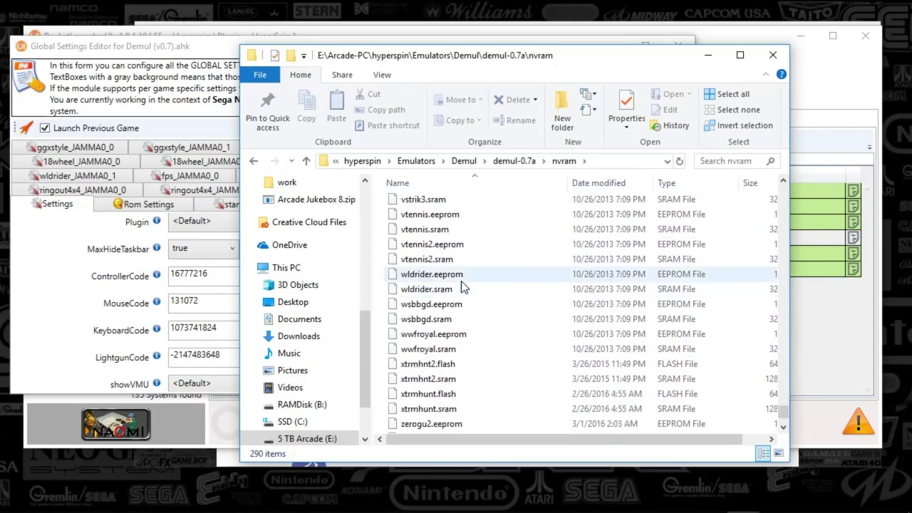
scroll(463, 280, "up", 20)
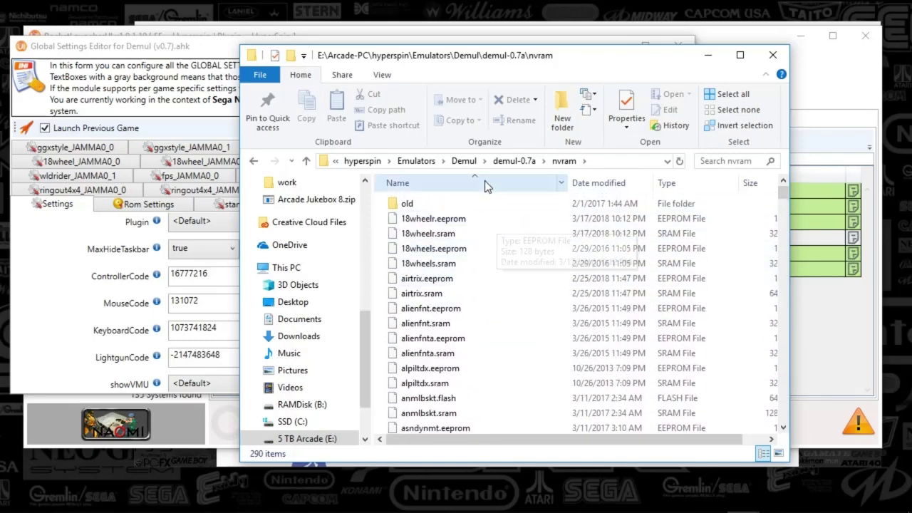
left_click(514, 161)
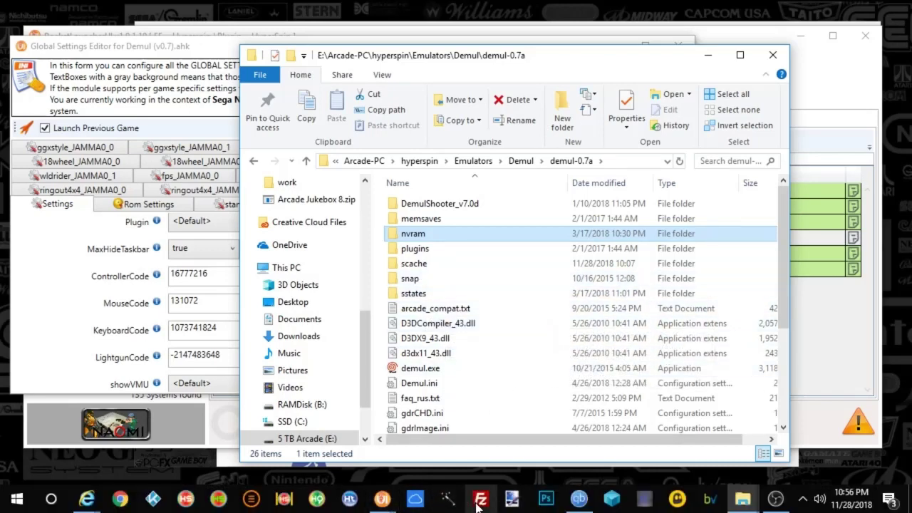
- Switch to FileZilla, dismiss the update notice and connect to the saved Emumovies Ninja site
left_click(478, 502)
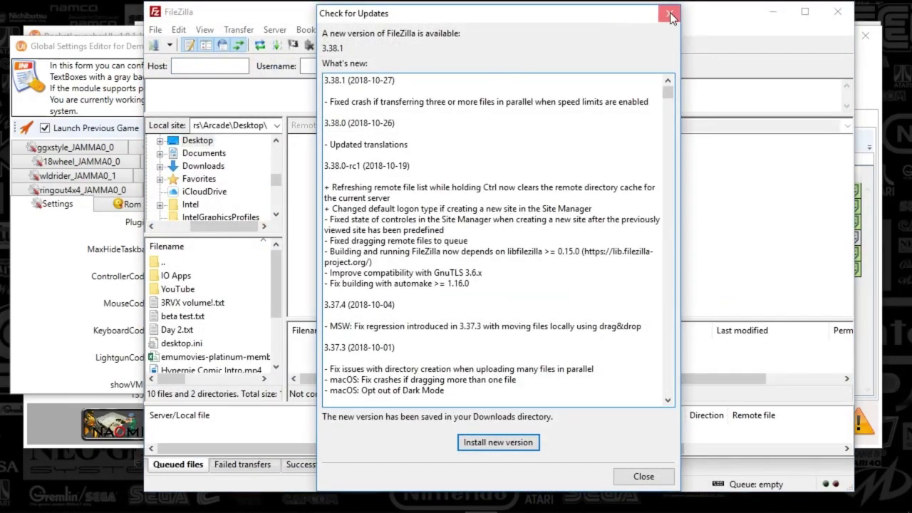
left_click(669, 12)
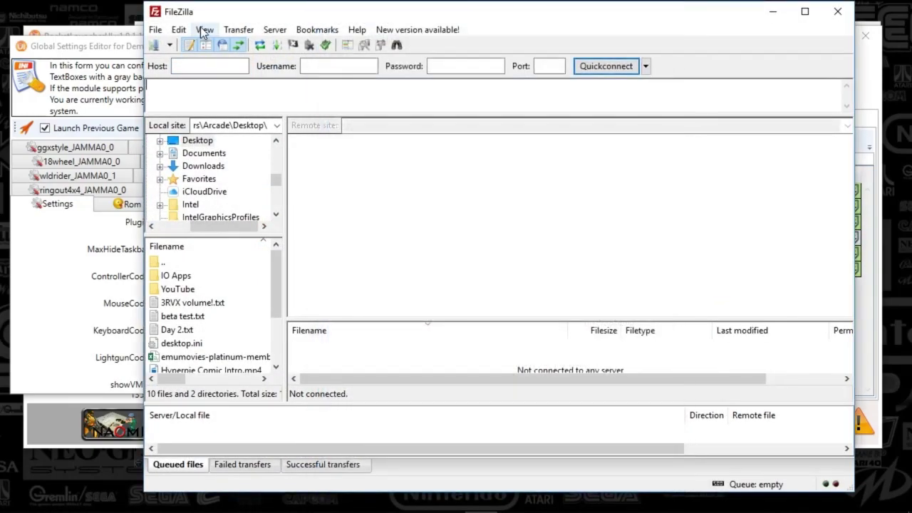
left_click(155, 30)
left_click(165, 45)
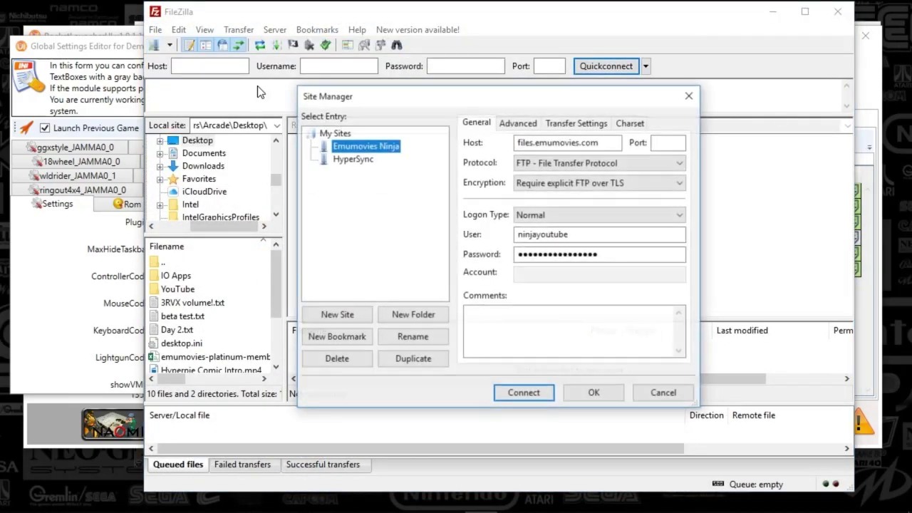
left_click(526, 393)
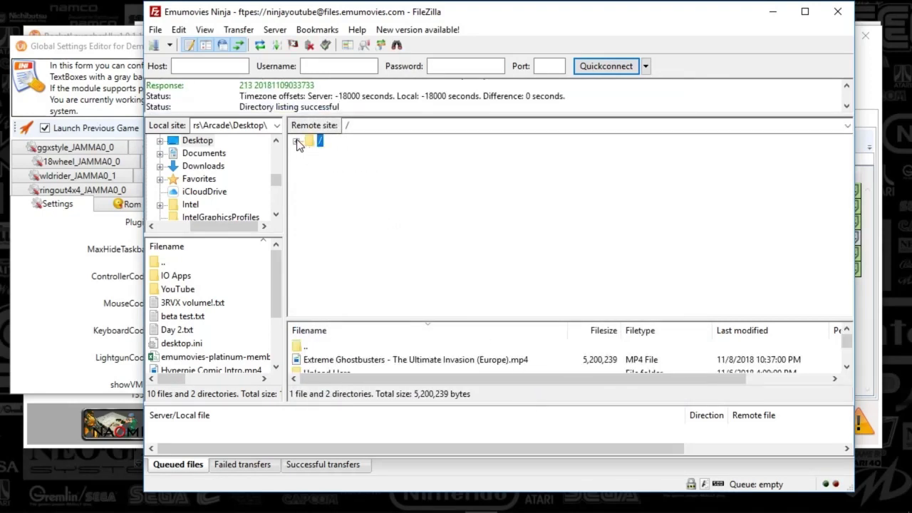
- Browse the remote site to Official/Ninja2bseen's Dojo/Hyperspin/Emulators, view its emulator folders and minimize FileZilla
left_click(297, 142)
left_click(320, 153)
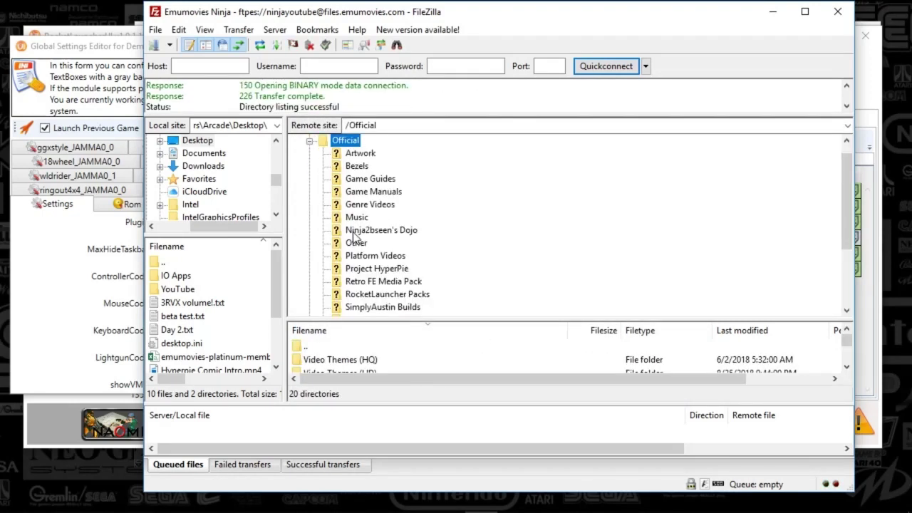
left_click(347, 232)
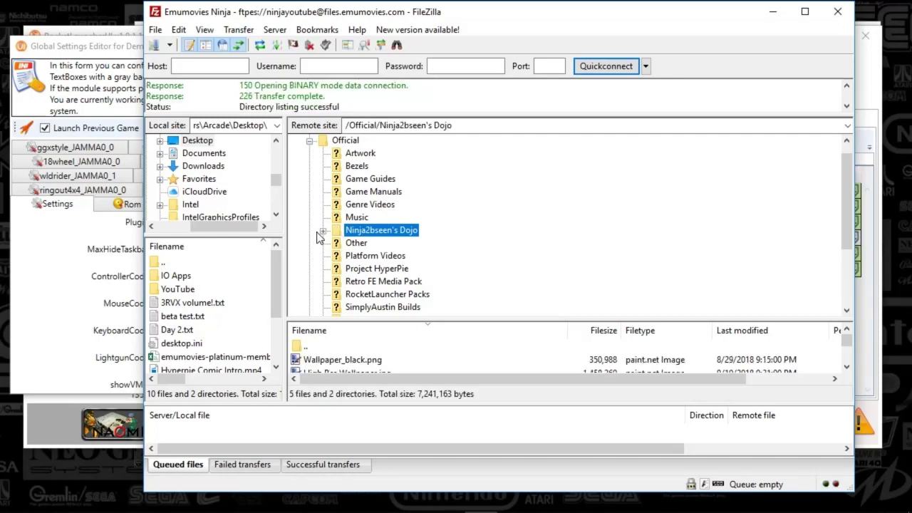
left_click(322, 232)
left_click(349, 244)
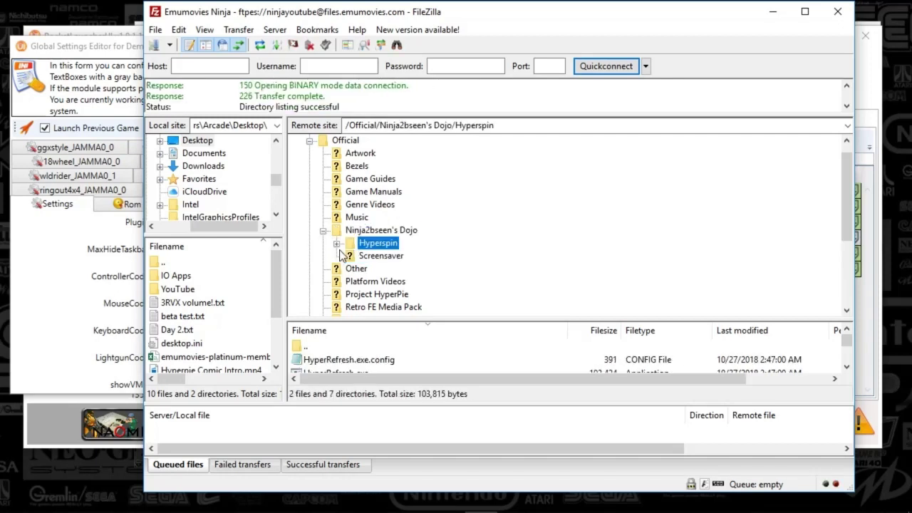
left_click(338, 245)
left_click(404, 259)
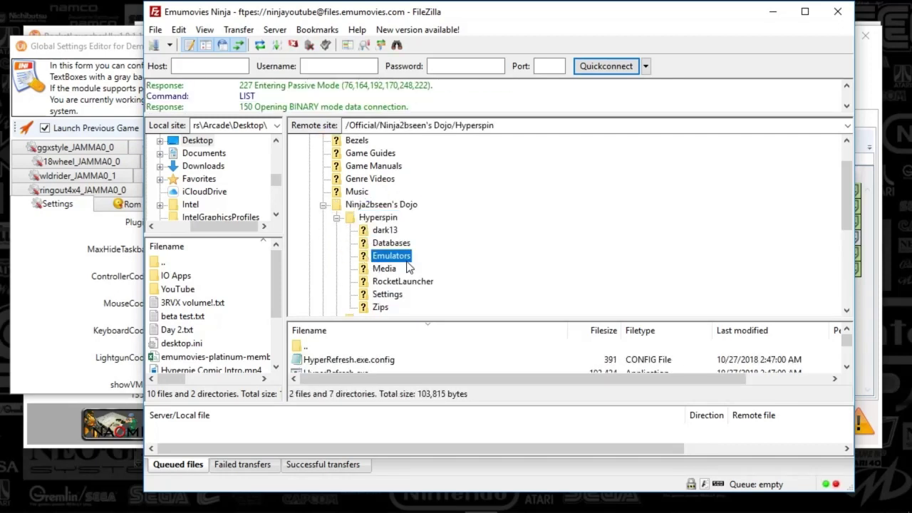
left_click(350, 255)
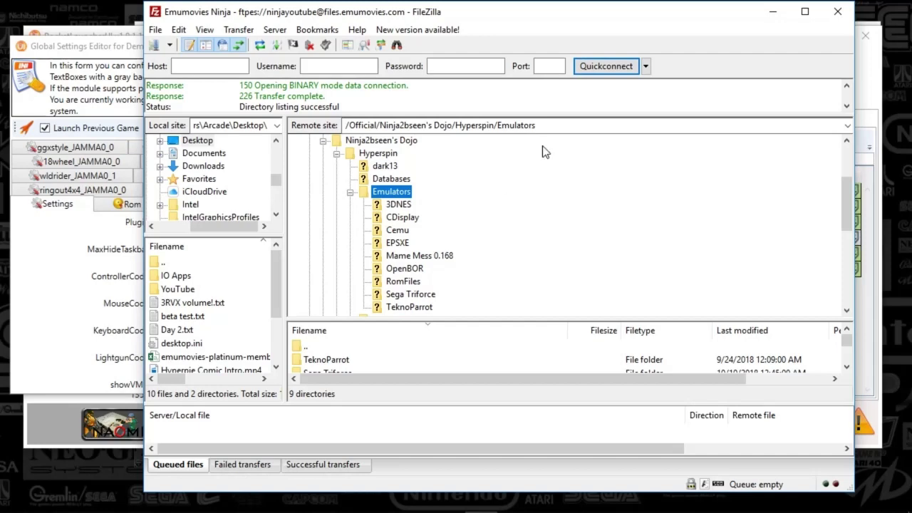
left_click(772, 11)
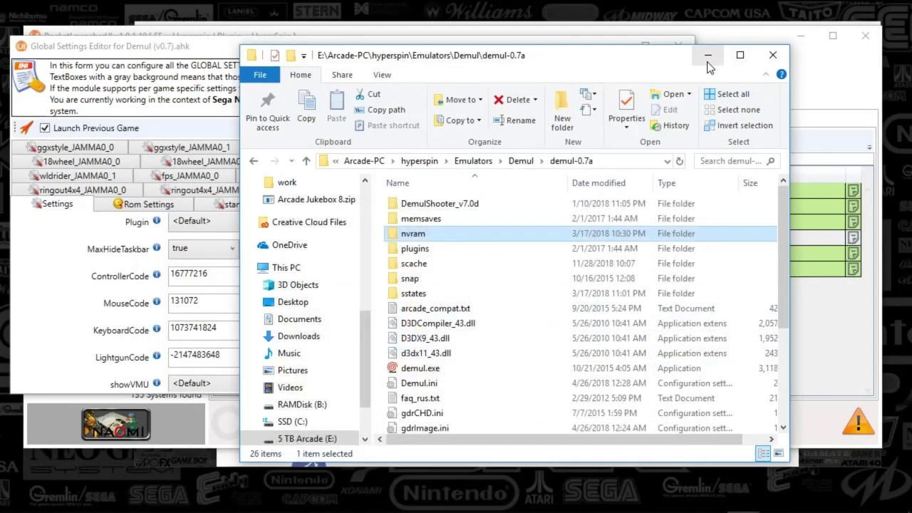